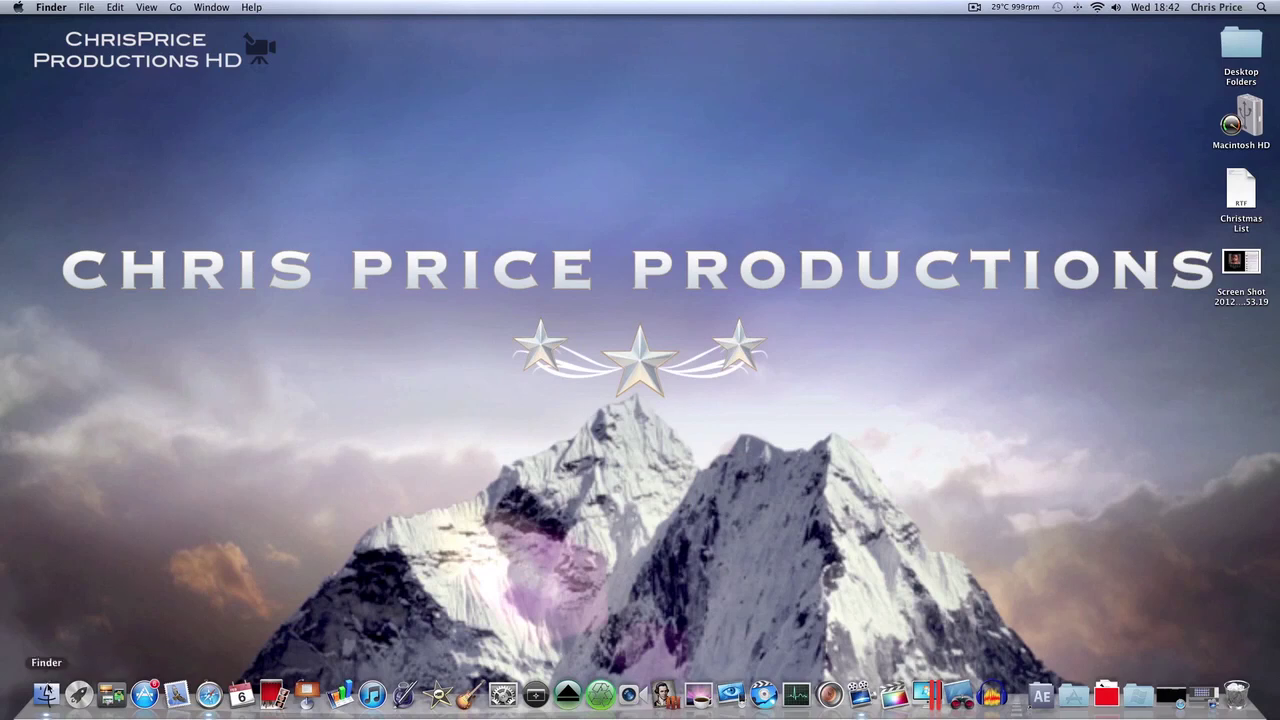
# Step: Search the Mac for 'photo', launch Adobe Photoshop CS5 from the results, and close Finder
pyautogui.click(46, 692)
pyautogui.click(845, 47)
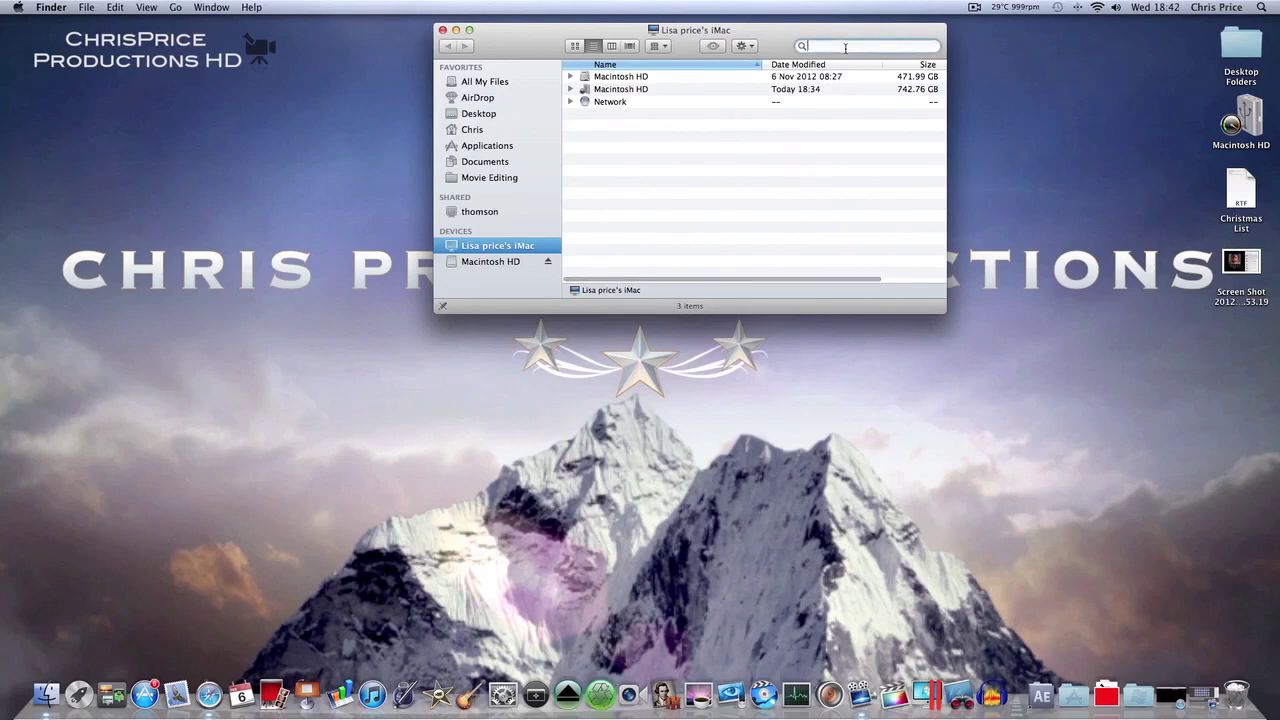
pyautogui.write('photo')
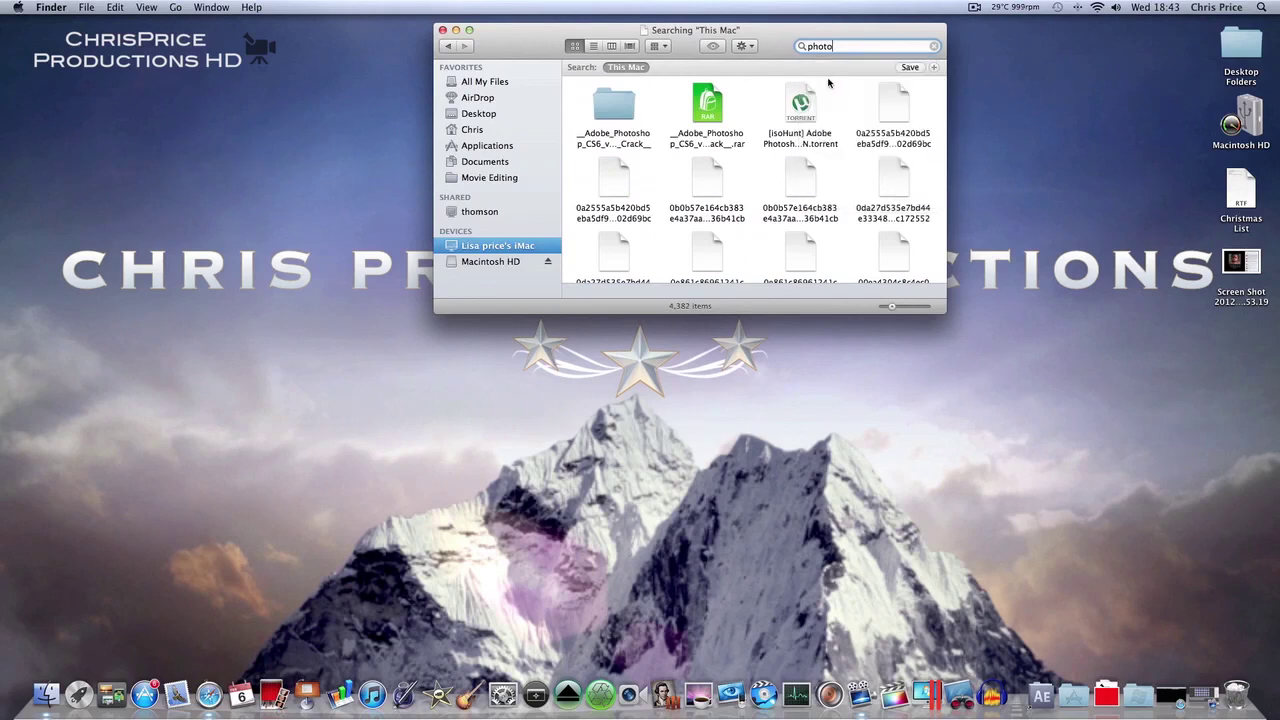
pyautogui.click(805, 175)
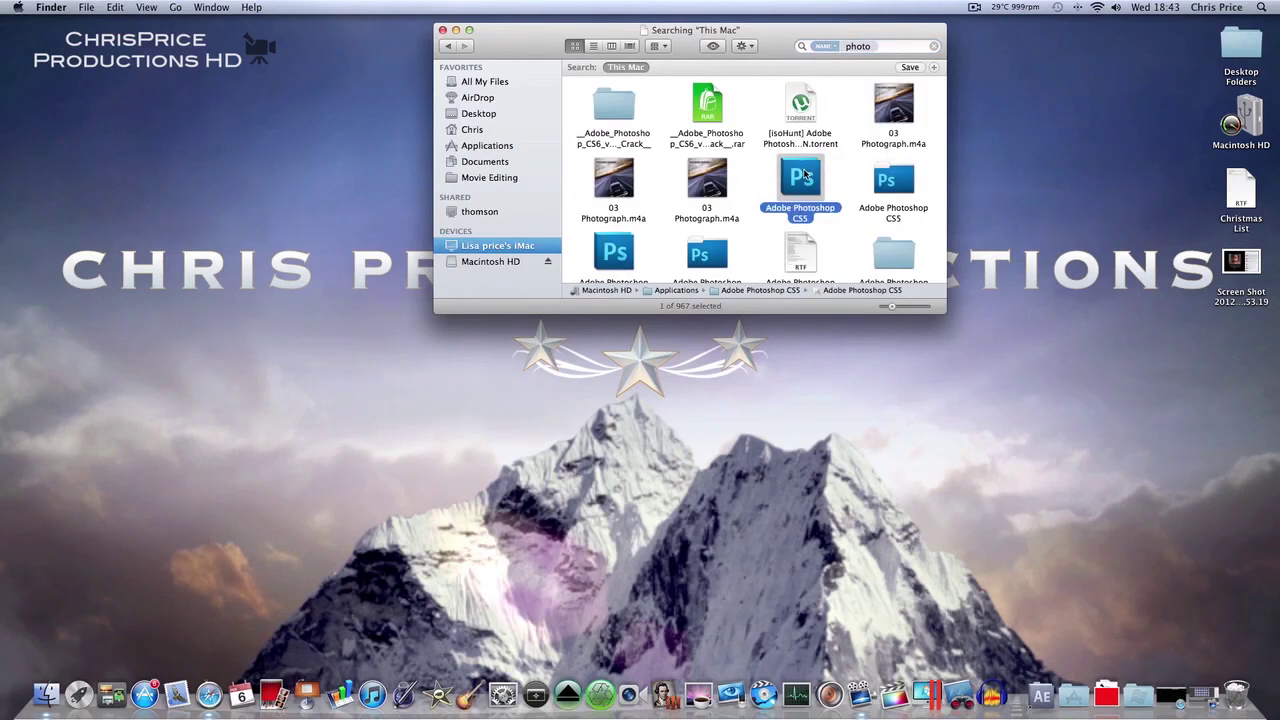
pyautogui.doubleClick(805, 175)
pyautogui.click(442, 30)
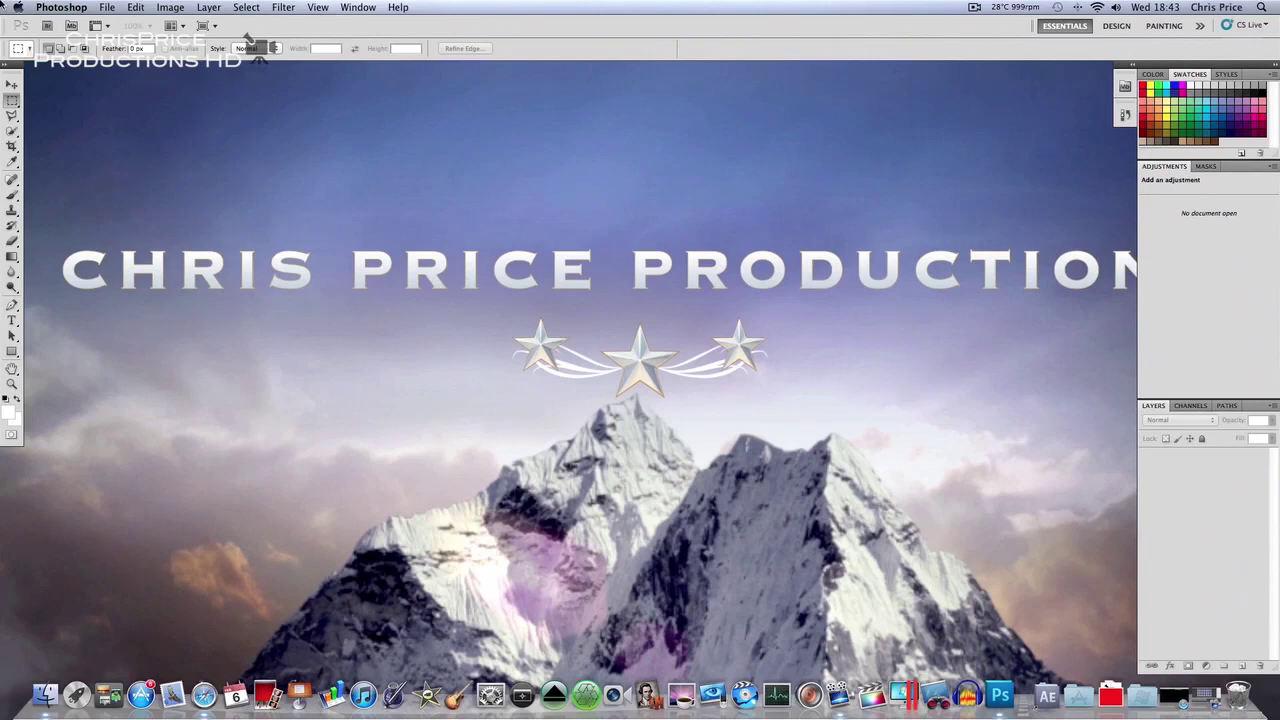
# Step: Start a new Custom document at 1920 × 1080 pixels, 72 pixels/inch, 8 bit
pyautogui.click(88, 6)
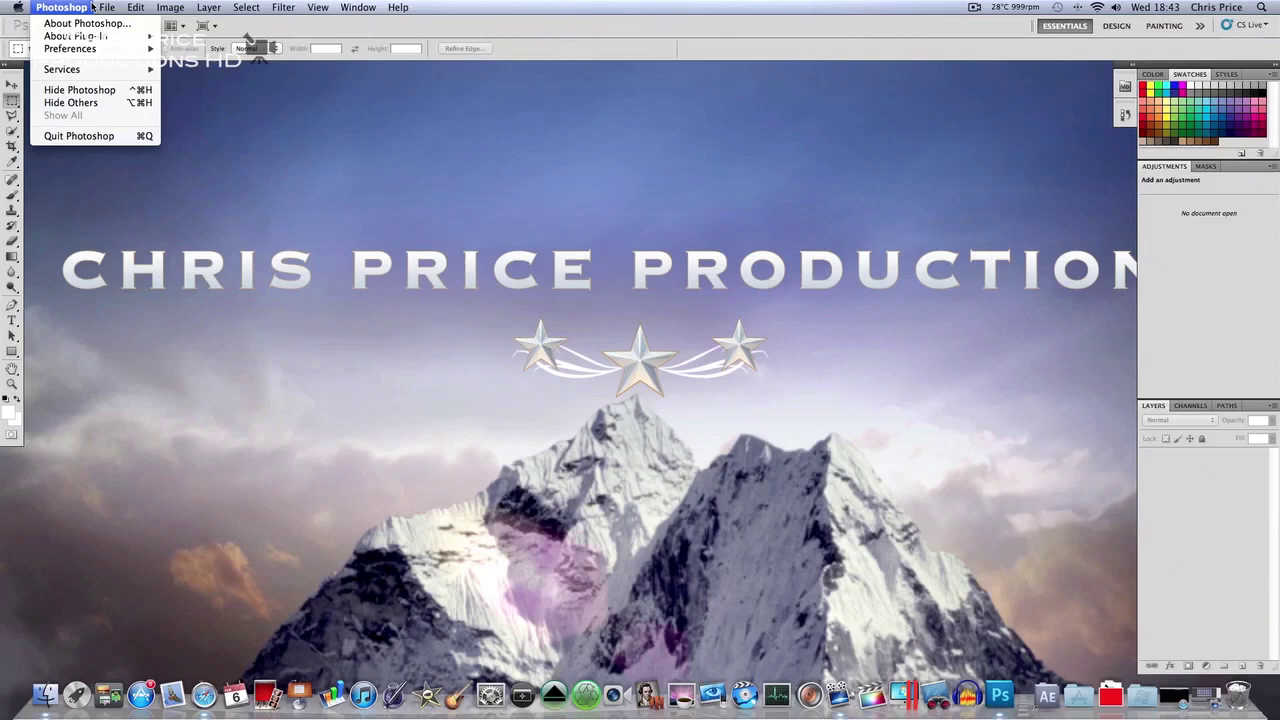
pyautogui.click(110, 23)
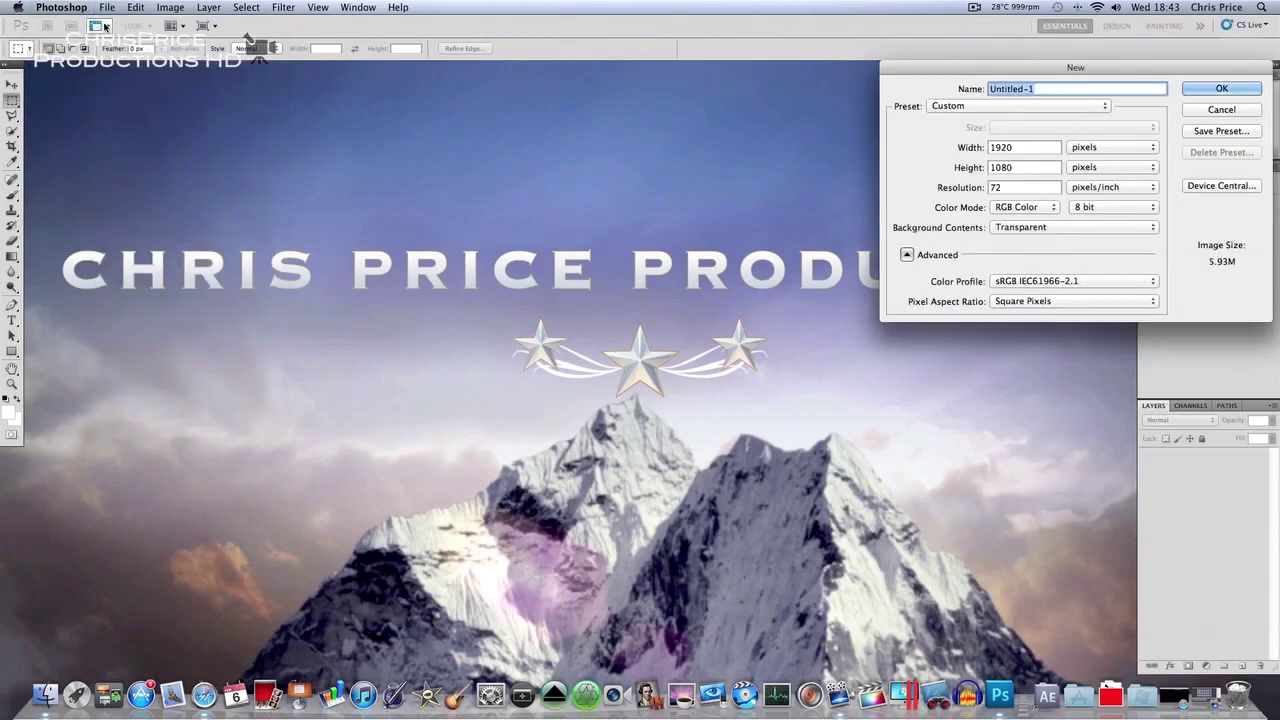
pyautogui.click(976, 106)
pyautogui.click(967, 106)
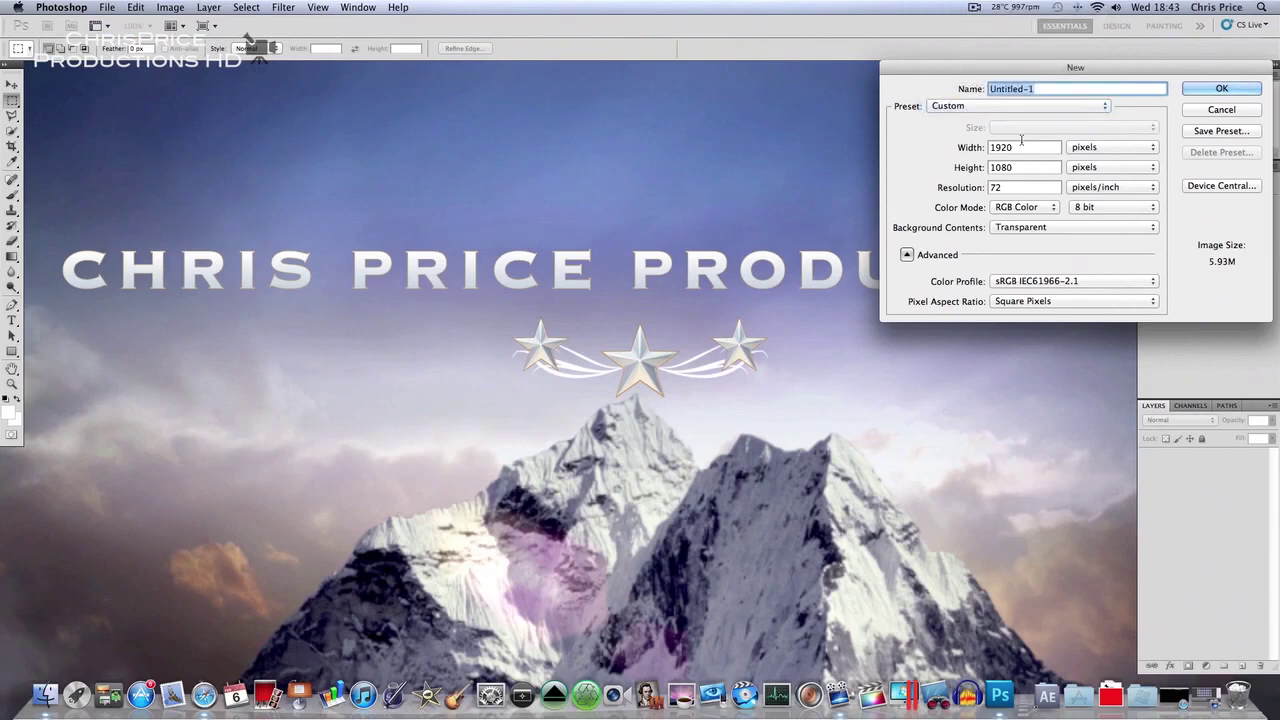
pyautogui.click(1032, 148)
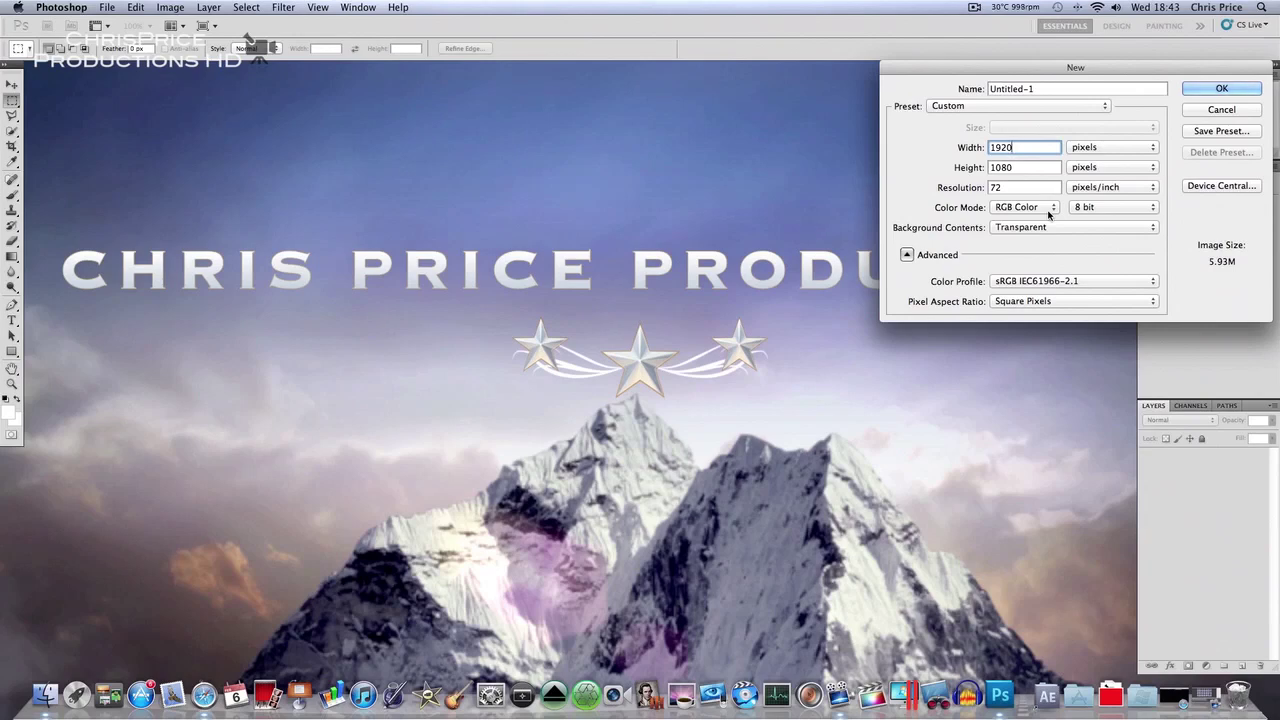
pyautogui.click(1017, 165)
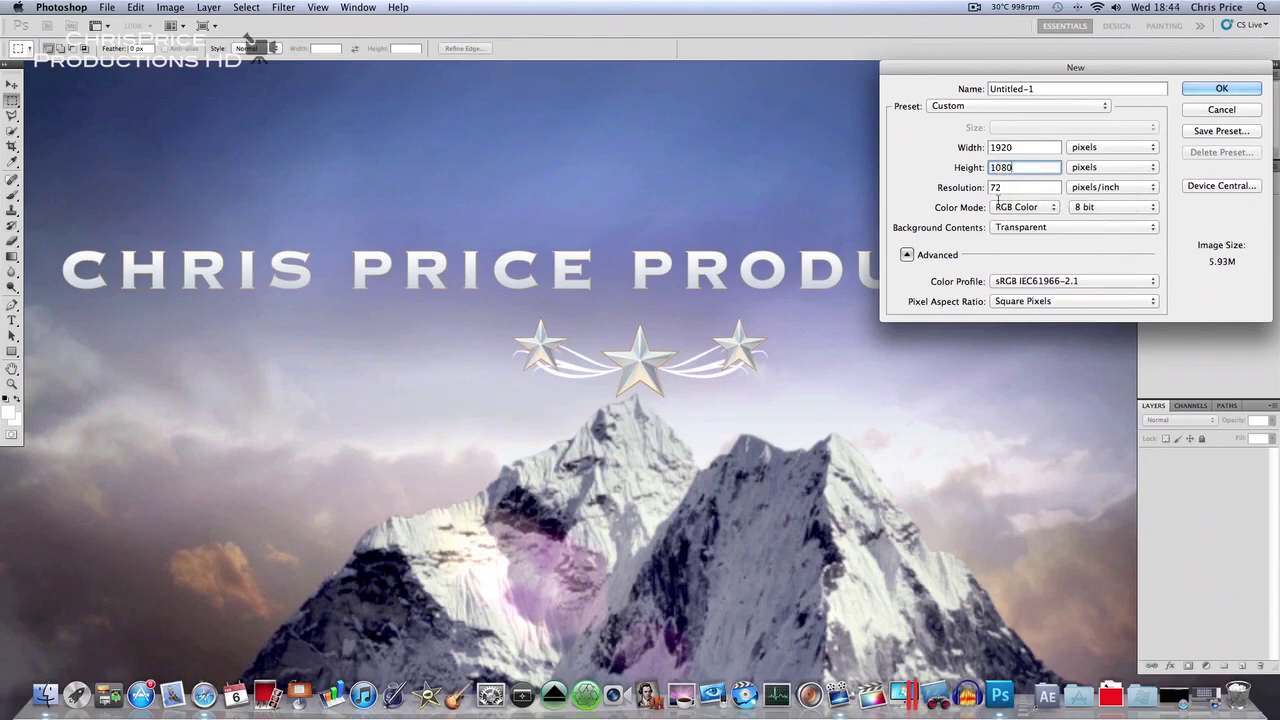
pyautogui.click(1072, 209)
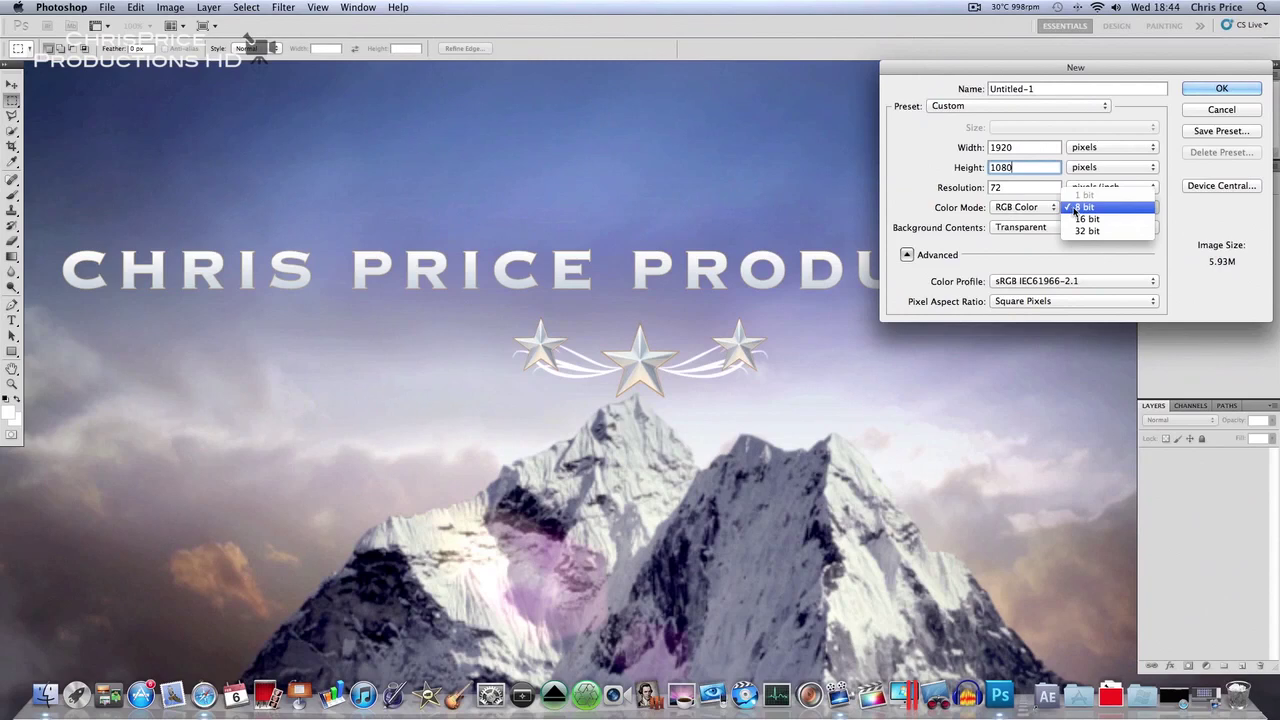
pyautogui.click(1074, 209)
pyautogui.click(1076, 209)
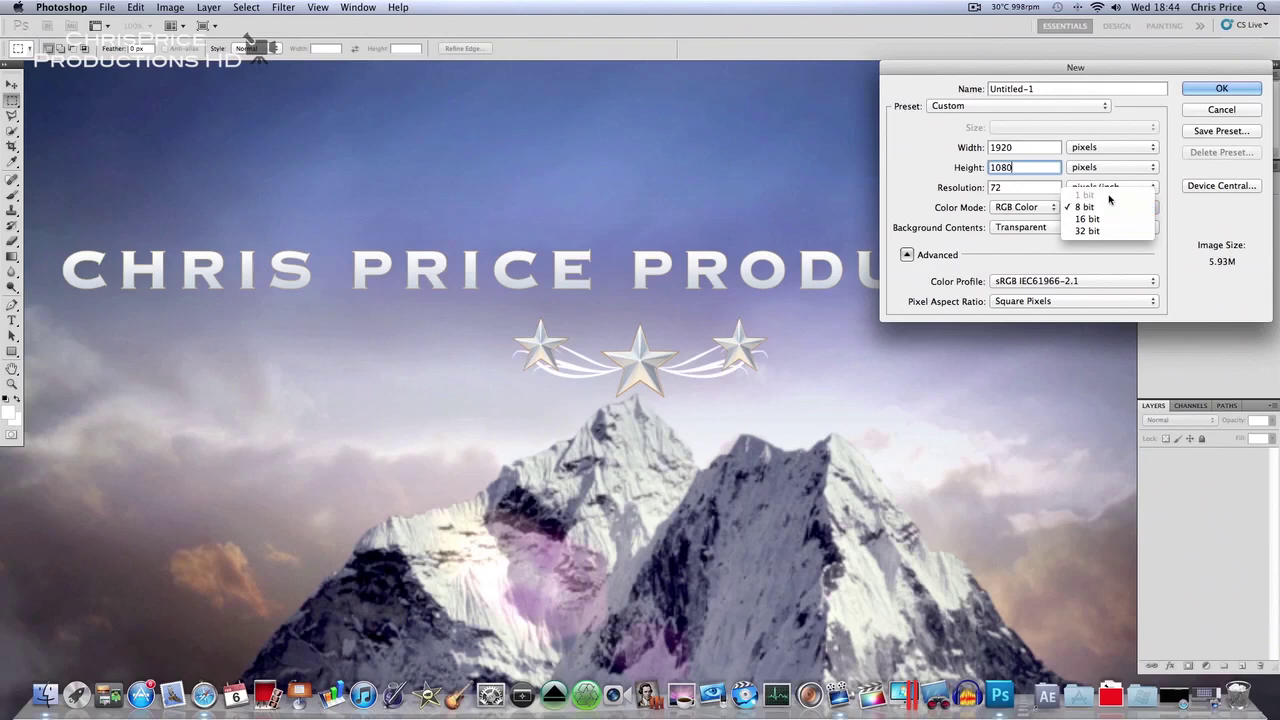
pyautogui.click(1082, 209)
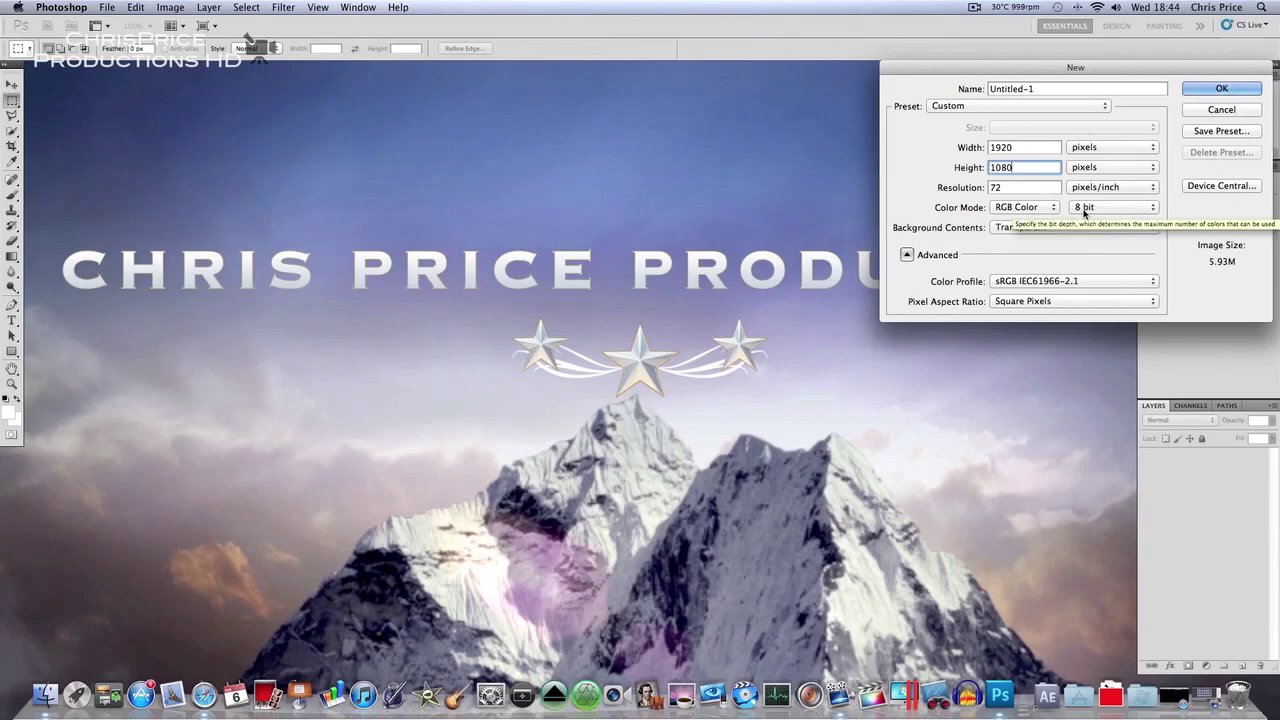
# Step: Create the document in RGB Color with Transparent background, Square Pixels and sRGB IEC61966-2.1 profile
pyautogui.click(1020, 208)
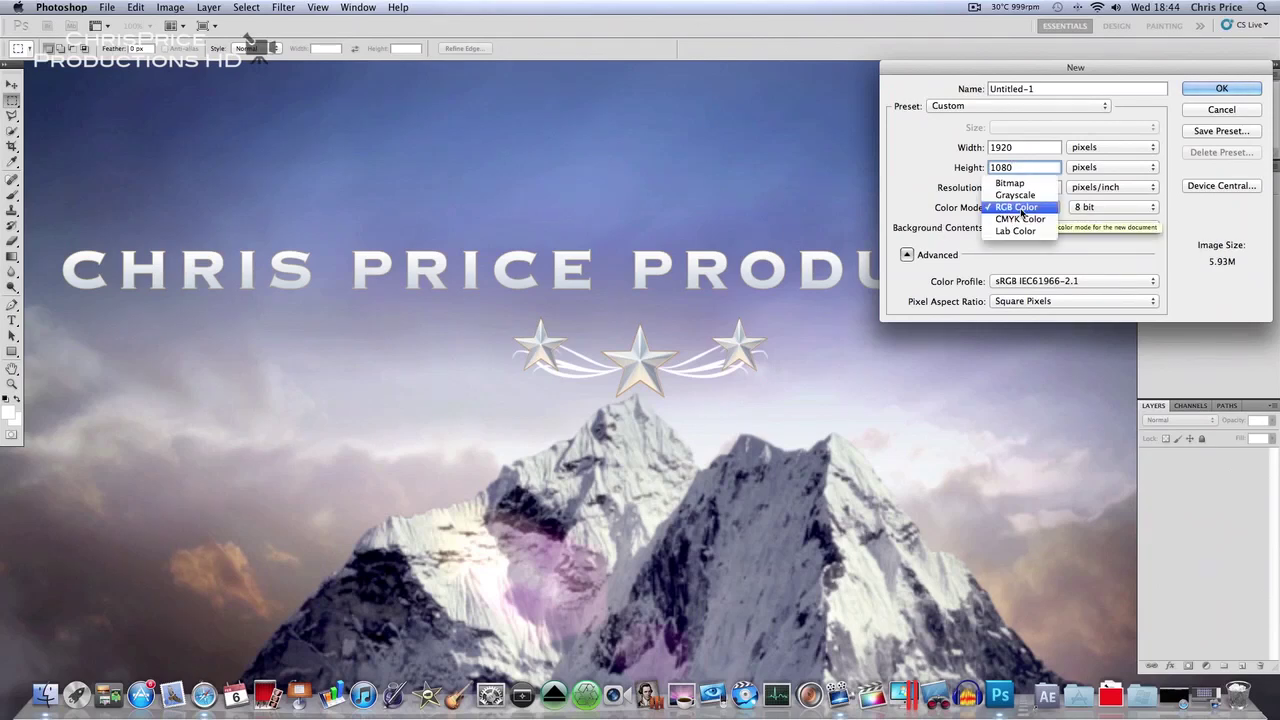
pyautogui.click(1020, 212)
pyautogui.click(1011, 231)
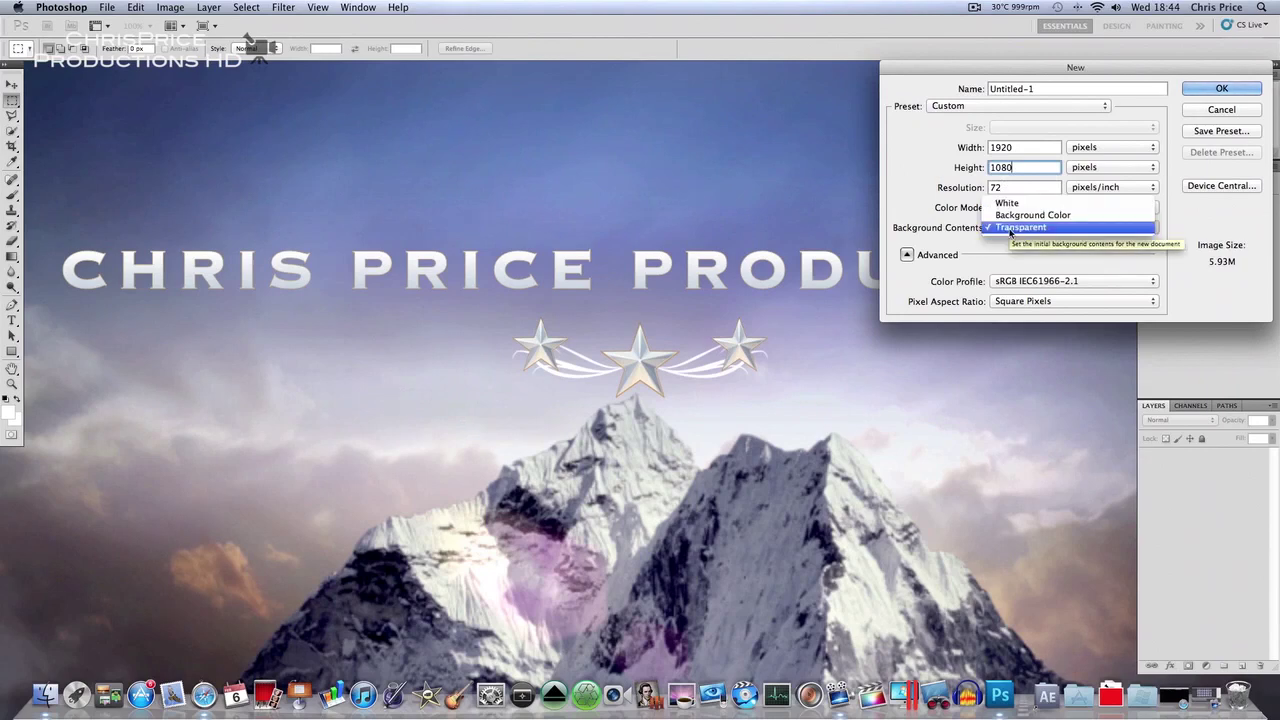
pyautogui.click(1012, 229)
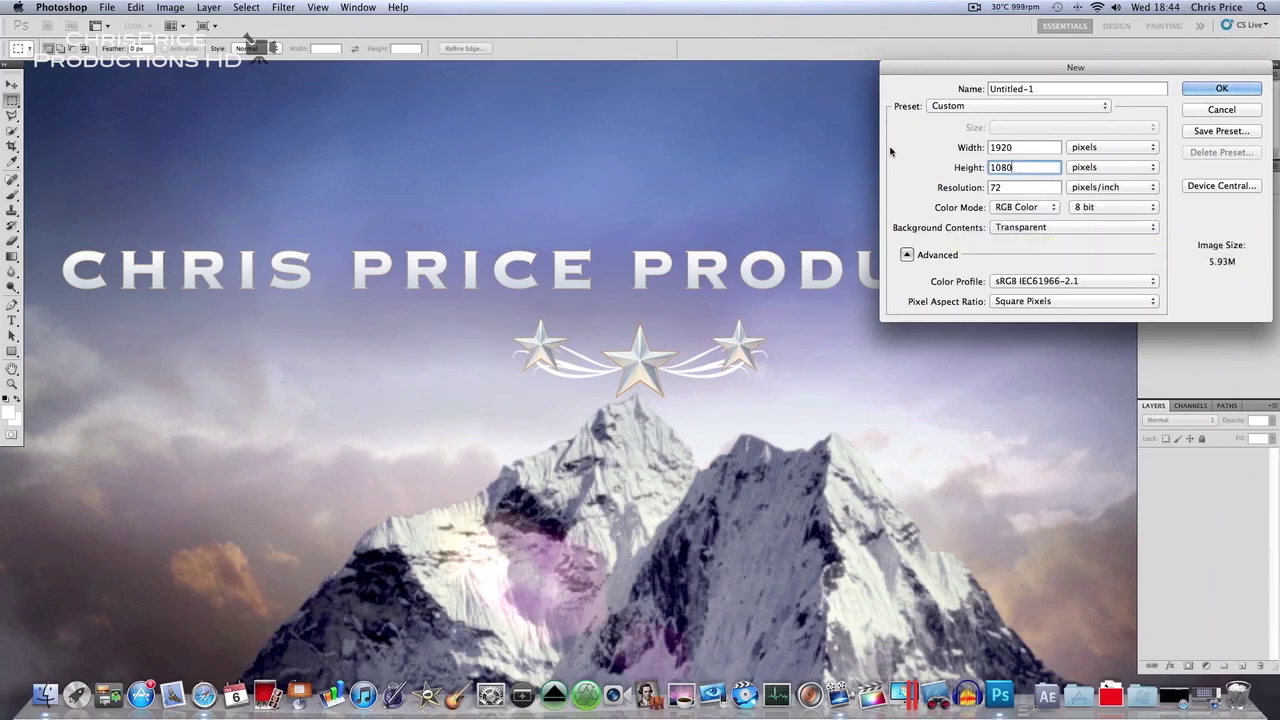
pyautogui.click(1033, 302)
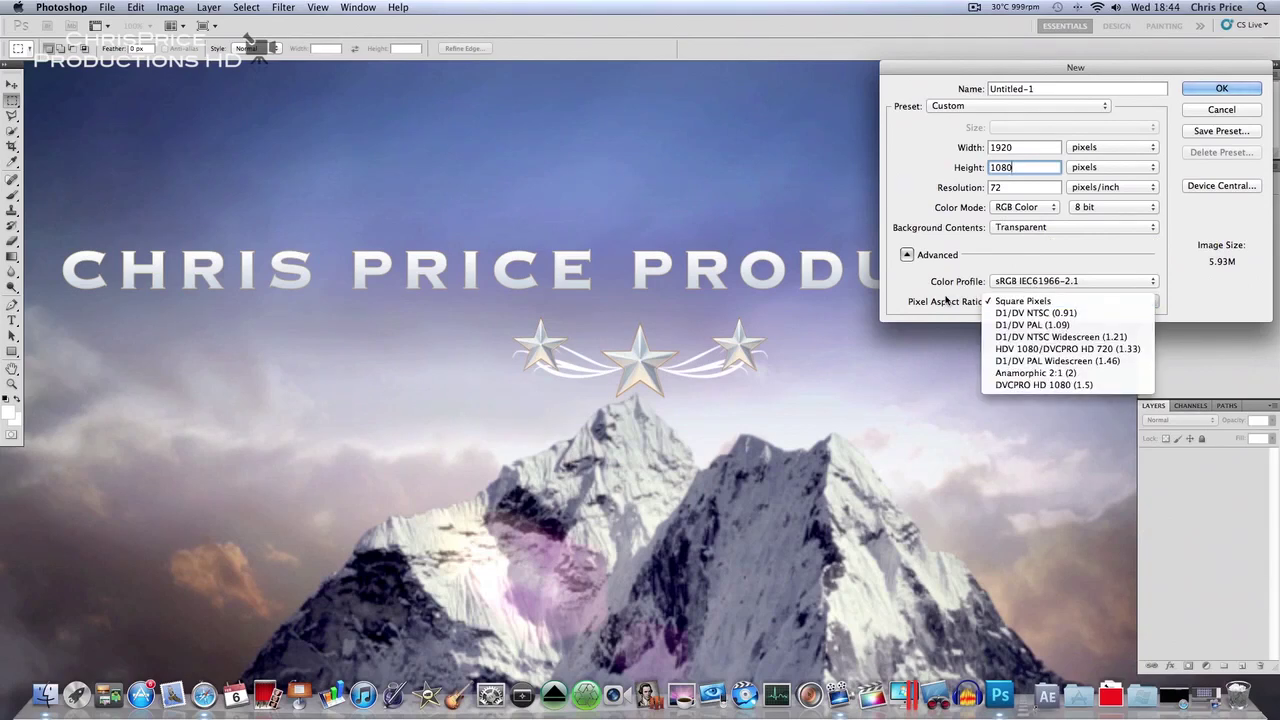
pyautogui.click(990, 302)
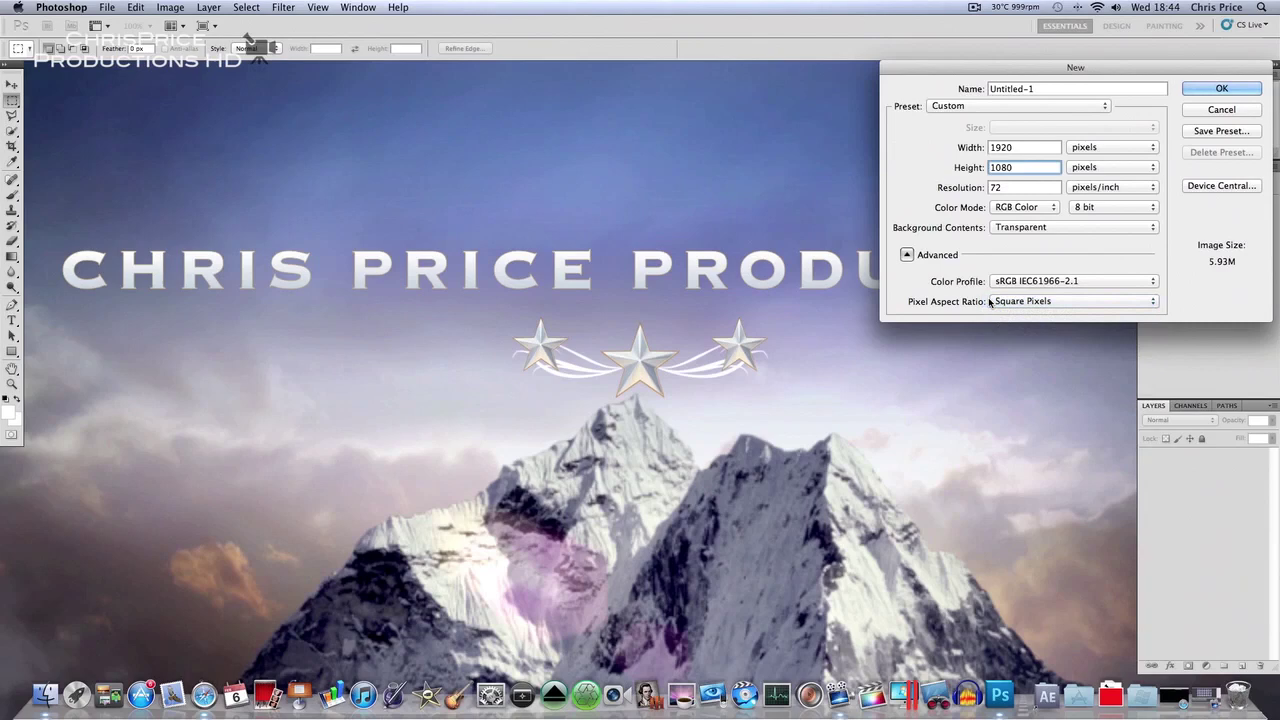
pyautogui.click(1027, 283)
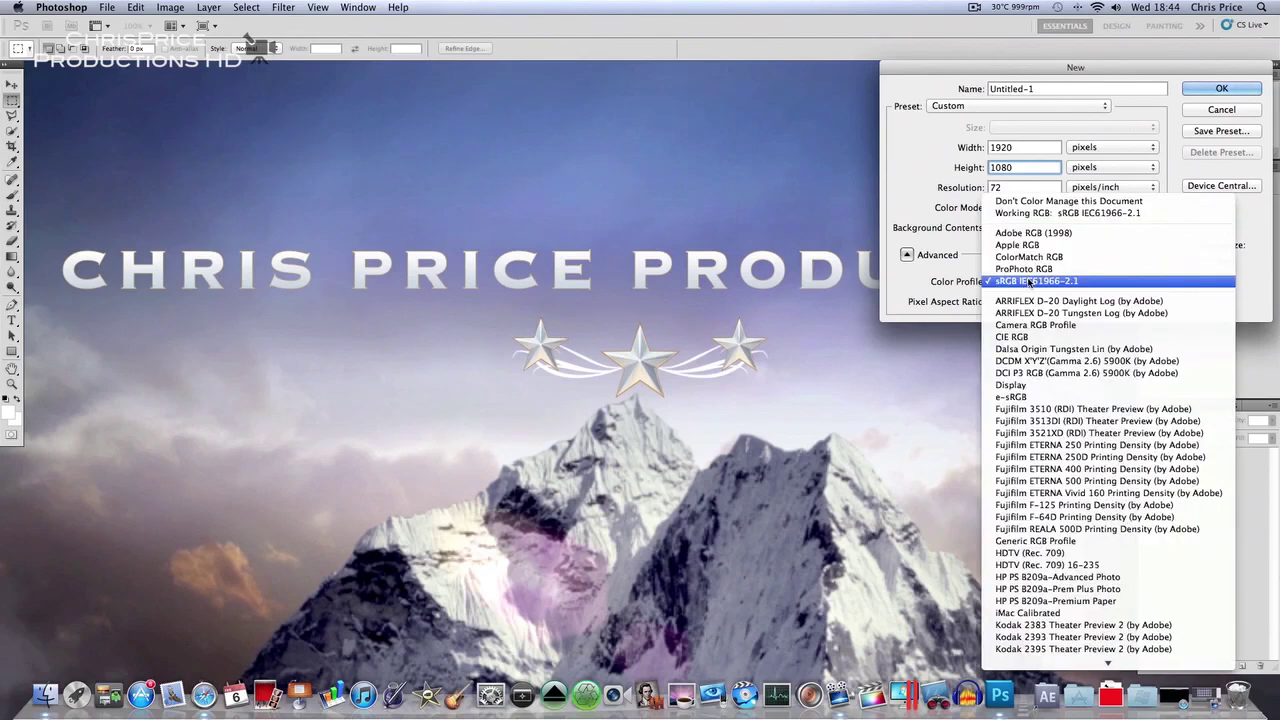
pyautogui.scroll(-1, 1028, 282)
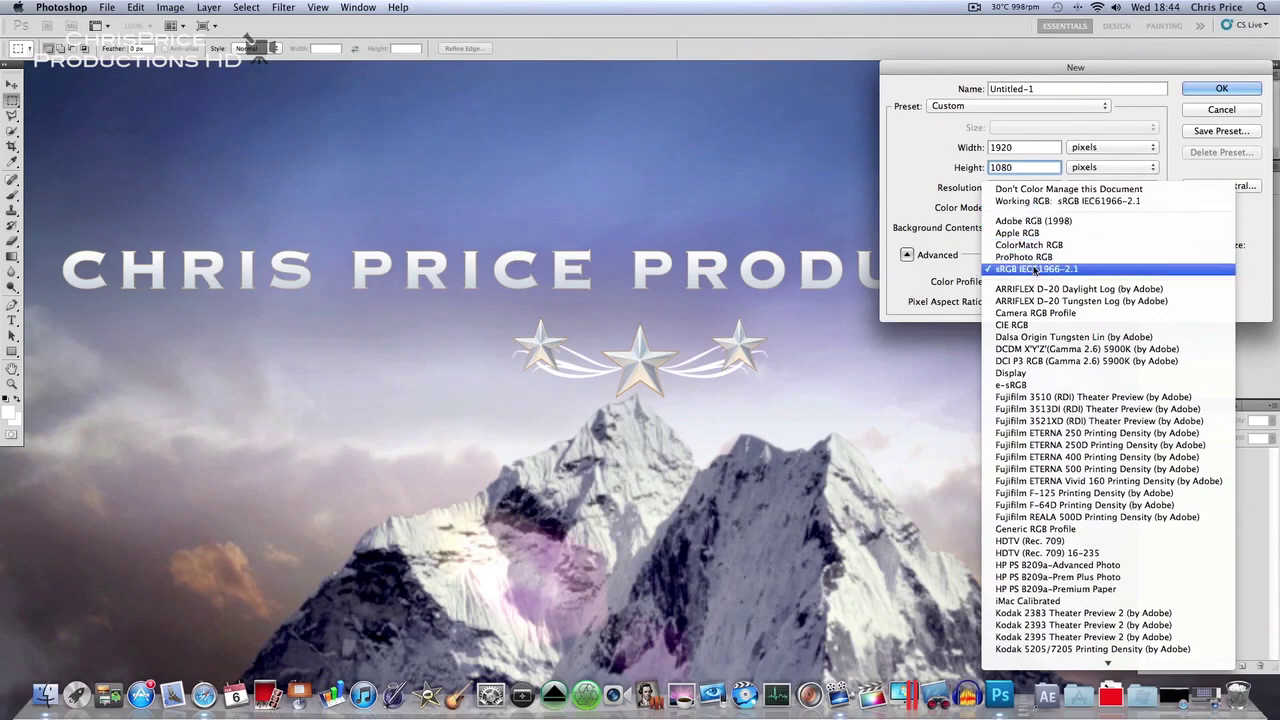
pyautogui.click(1035, 200)
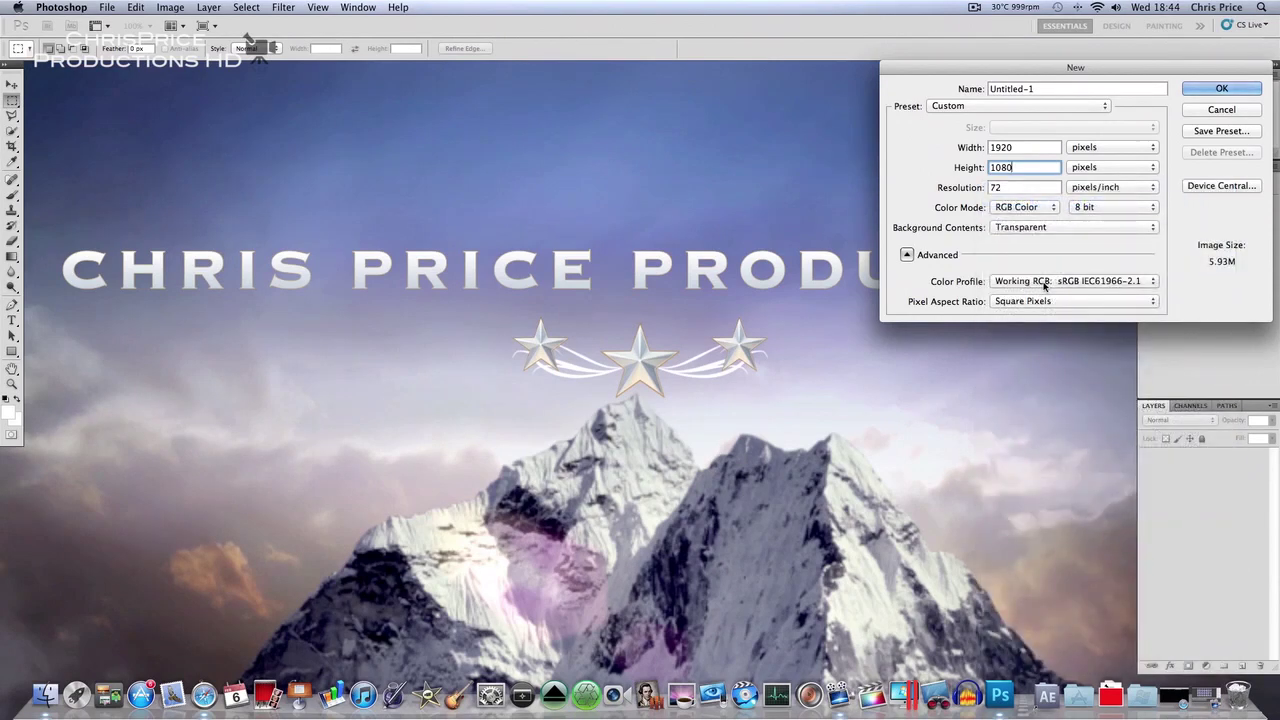
pyautogui.click(1221, 89)
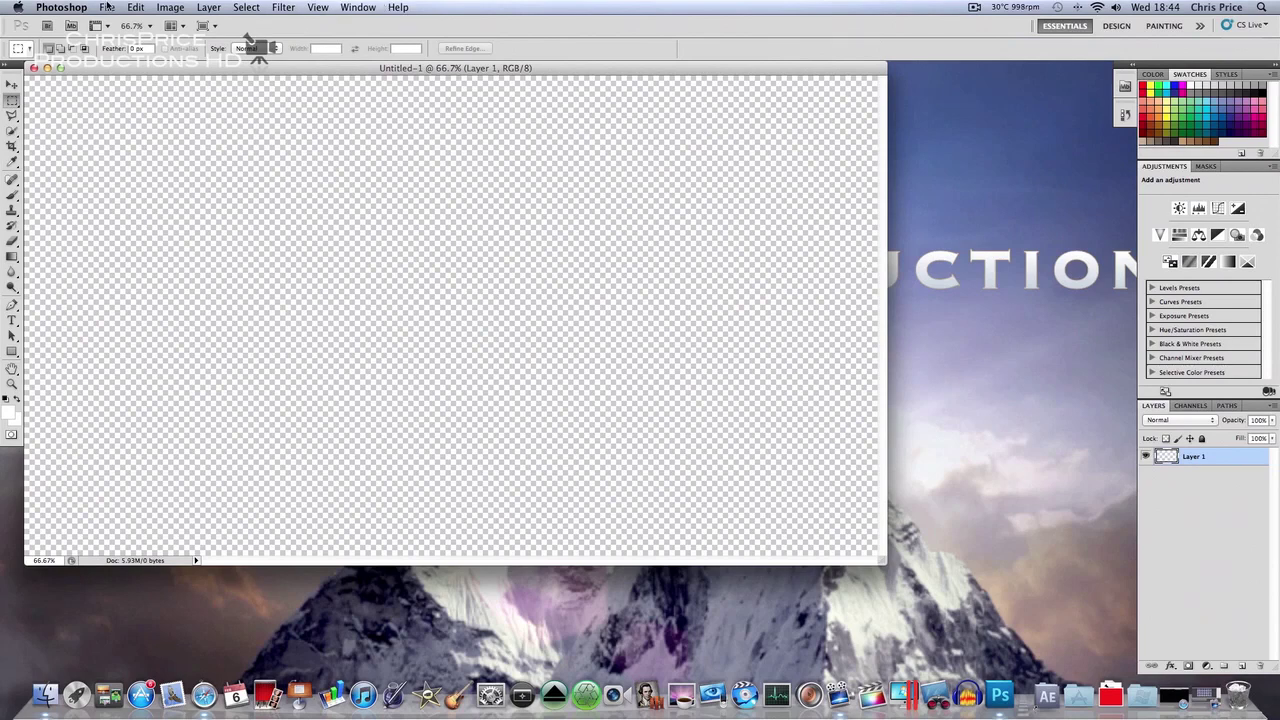
# Step: Type 'Chris Price Productions' in black, then drag the text down-right toward the canvas centre
pyautogui.click(11, 320)
pyautogui.click(111, 215)
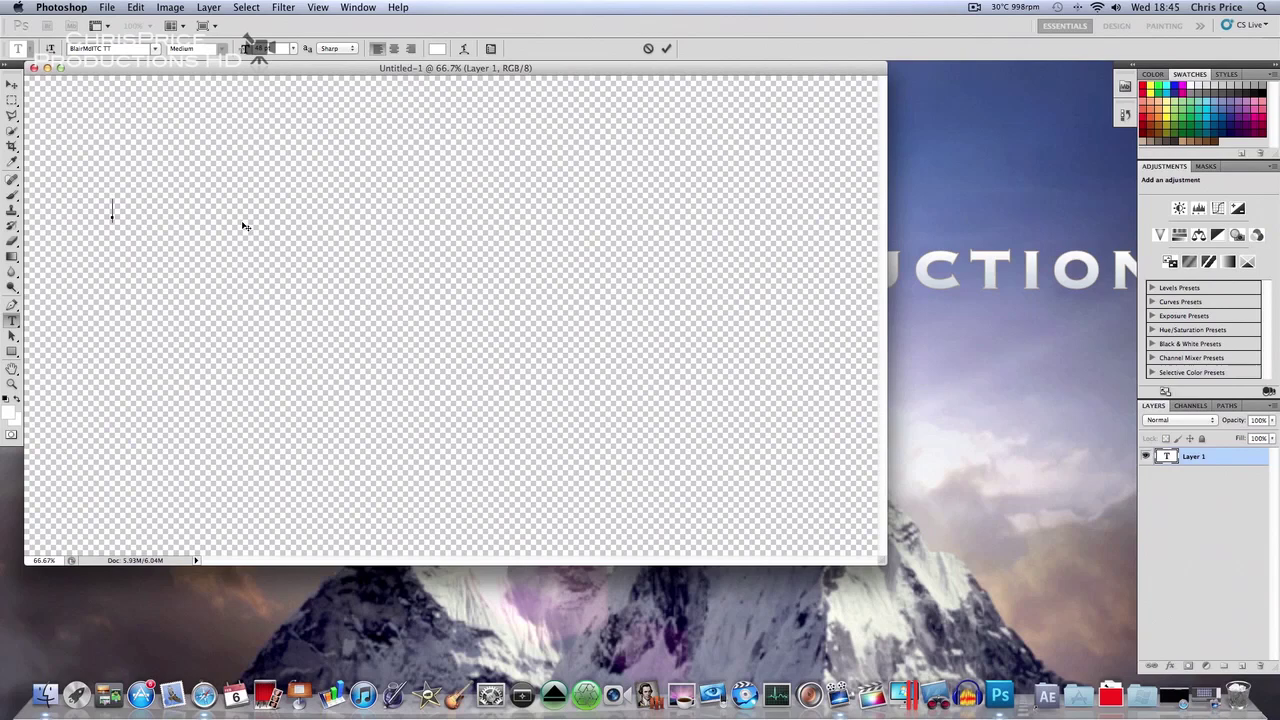
pyautogui.write('Chris Price')
pyautogui.press('BackSpace')
pyautogui.press('BackSpace')
pyautogui.press('BackSpace')
pyautogui.press('BackSpace')
pyautogui.press('BackSpace')
pyautogui.press('BackSpace')
pyautogui.press('BackSpace')
pyautogui.press('BackSpace')
pyautogui.press('BackSpace')
pyautogui.press('BackSpace')
pyautogui.press('BackSpace')
pyautogui.click(1262, 86)
pyautogui.write('C')
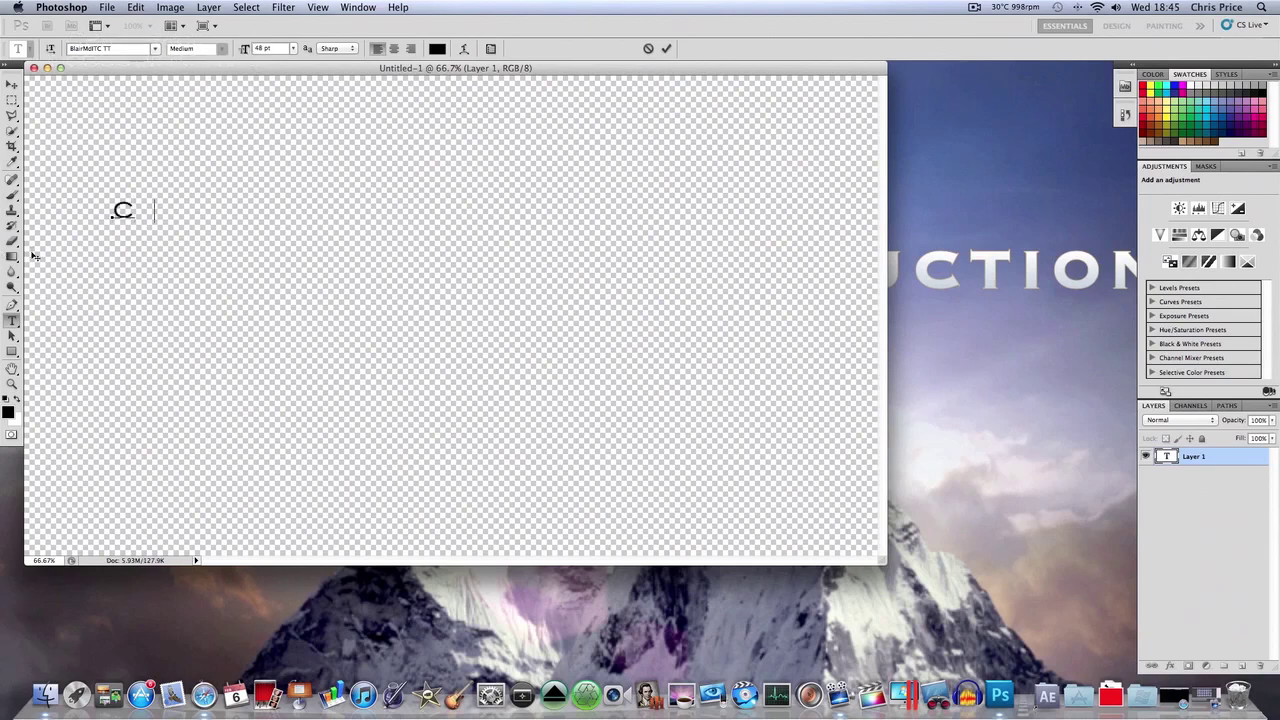
pyautogui.write('hris rice')
pyautogui.press('BackSpace')
pyautogui.press('BackSpace')
pyautogui.press('BackSpace')
pyautogui.press('BackSpace')
pyautogui.press('BackSpace')
pyautogui.press('BackSpace')
pyautogui.press('BackSpace')
pyautogui.press('BackSpace')
pyautogui.press('BackSpace')
pyautogui.press('BackSpace')
pyautogui.write('CHris P')
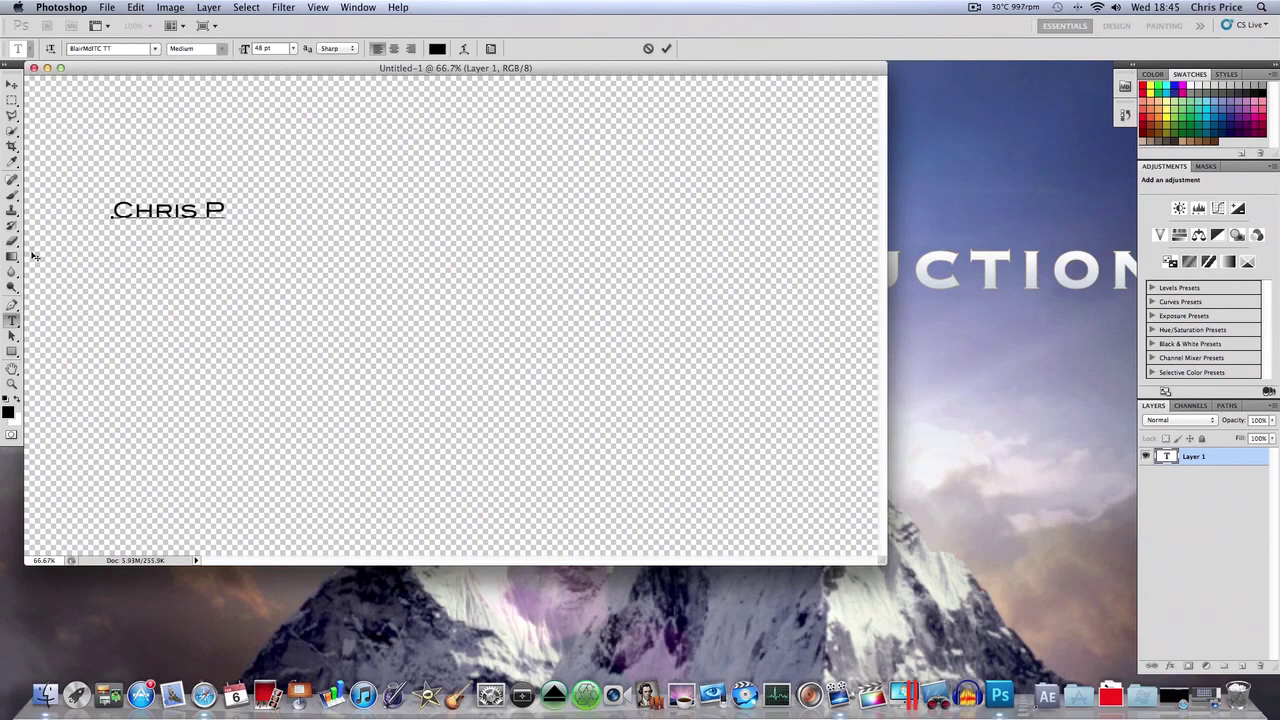
pyautogui.write('rice Pro')
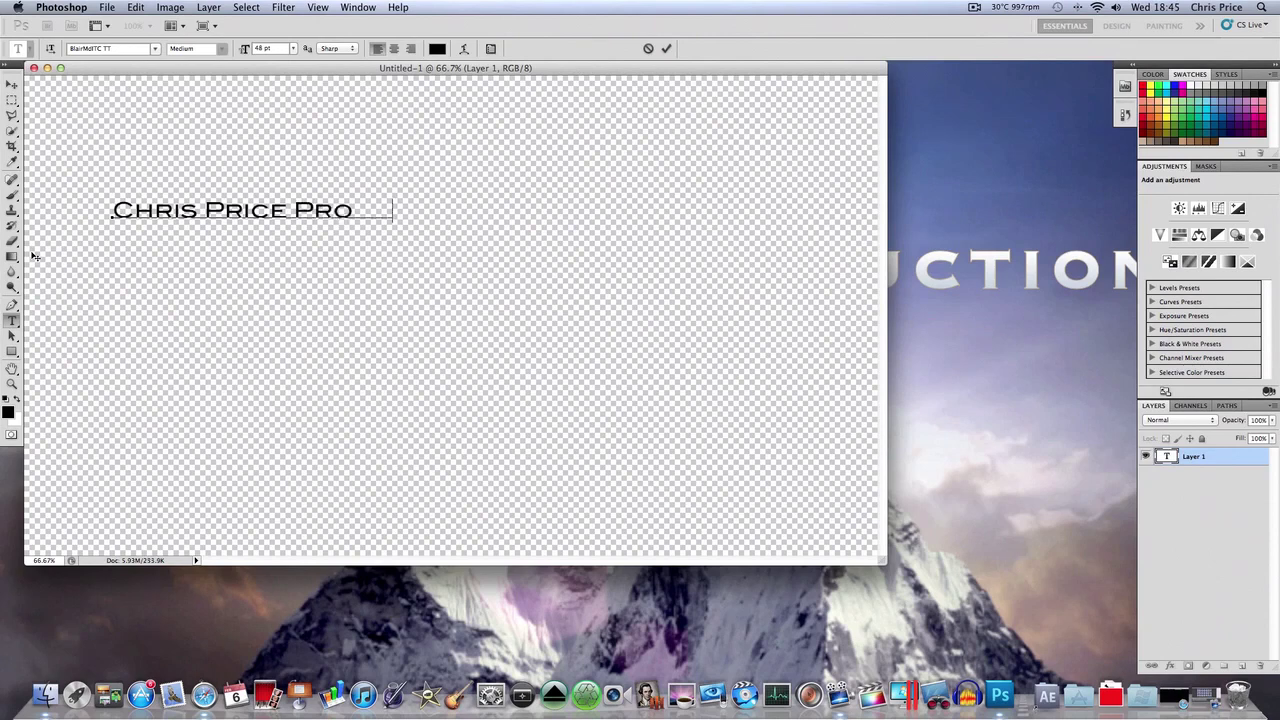
pyautogui.write('ductions')
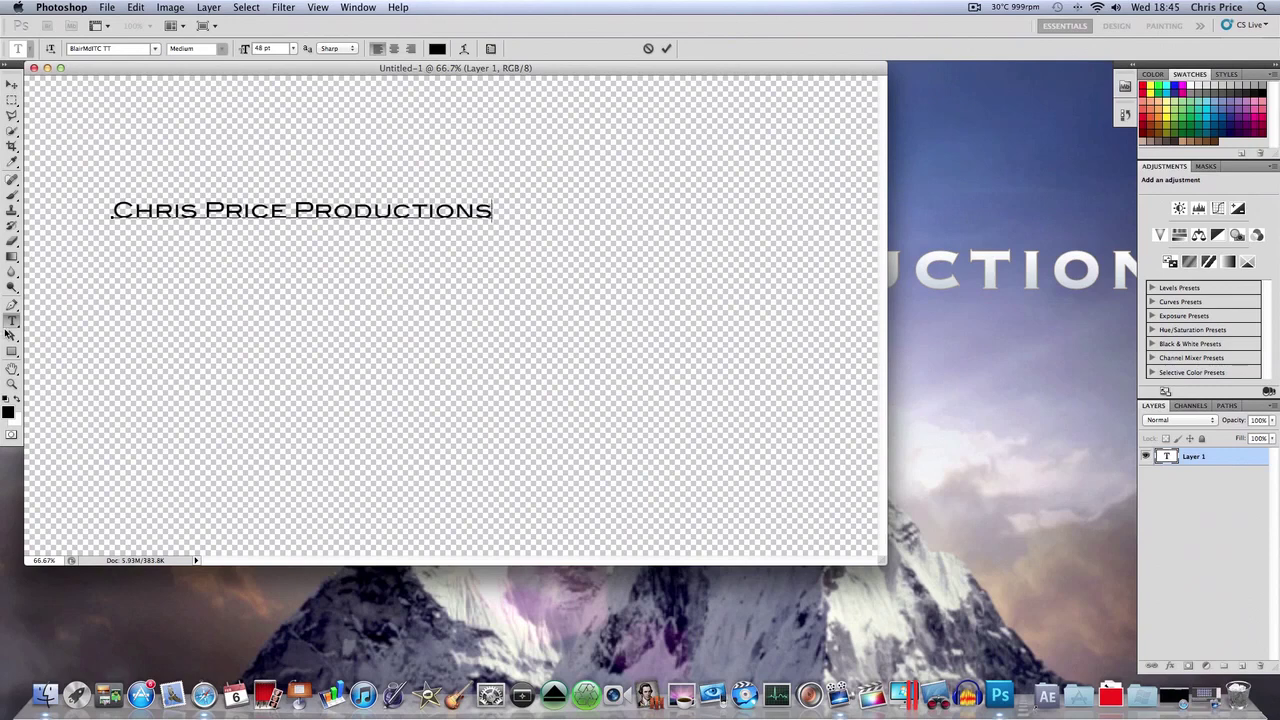
pyautogui.click(12, 84)
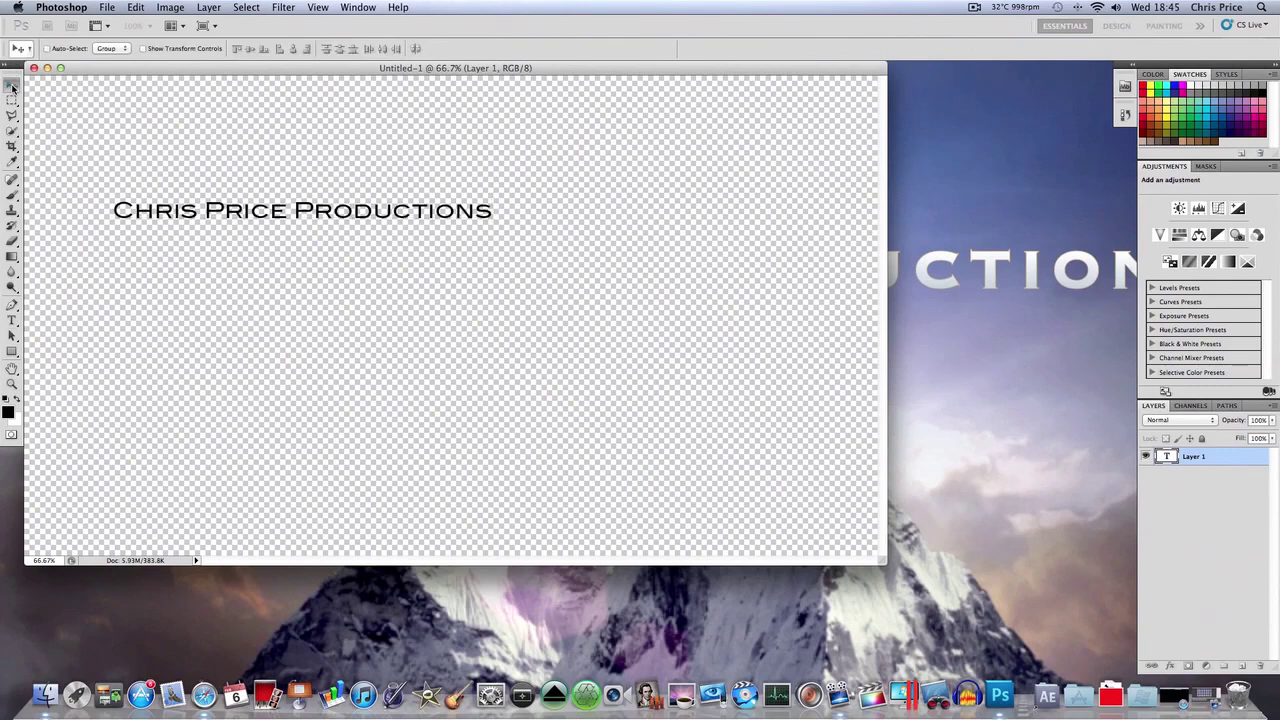
pyautogui.moveTo(232, 210); pyautogui.dragTo(310, 293)
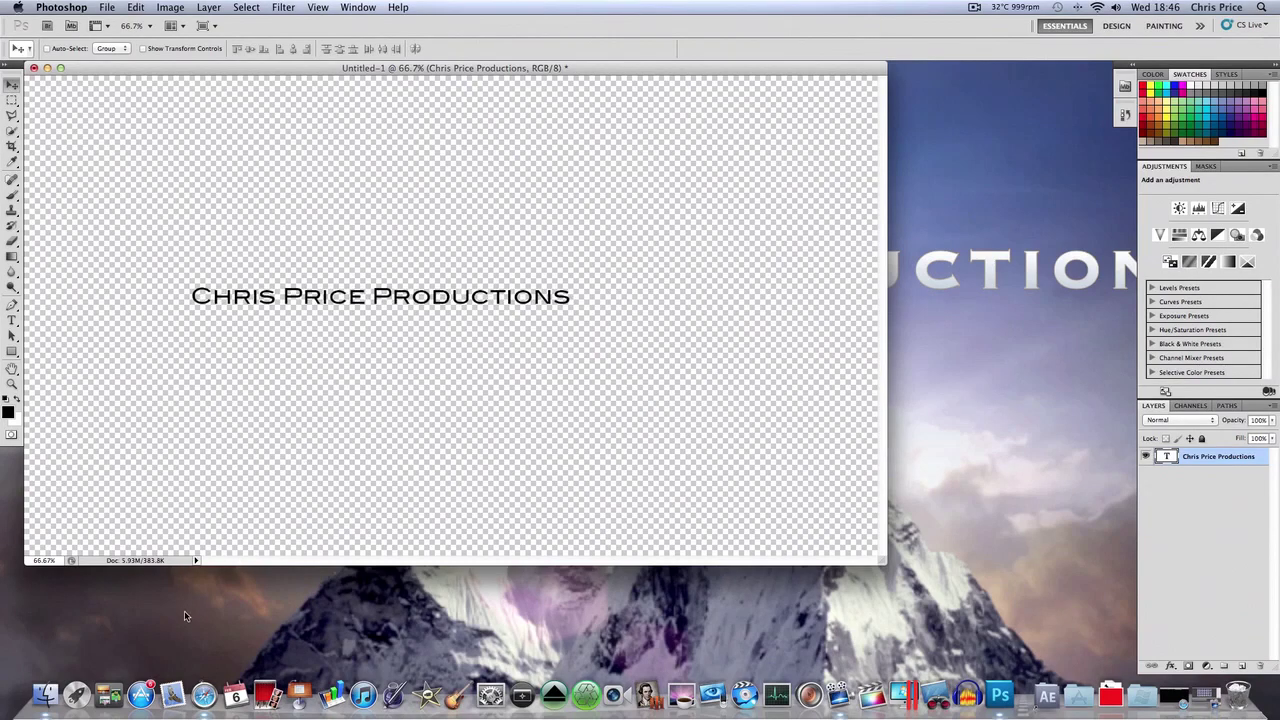
# Step: Open Watermark HD.png from the Movie Editing folder in Preview, look it over, then close it
pyautogui.click(48, 697)
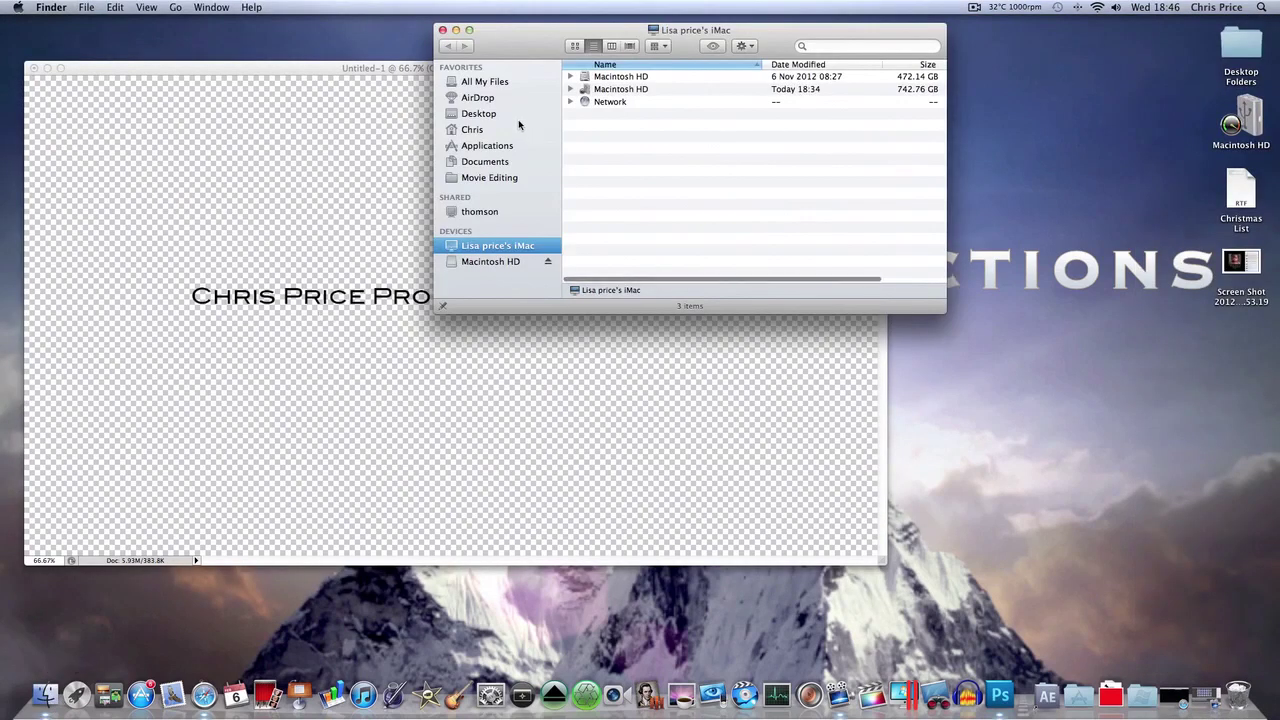
pyautogui.click(490, 177)
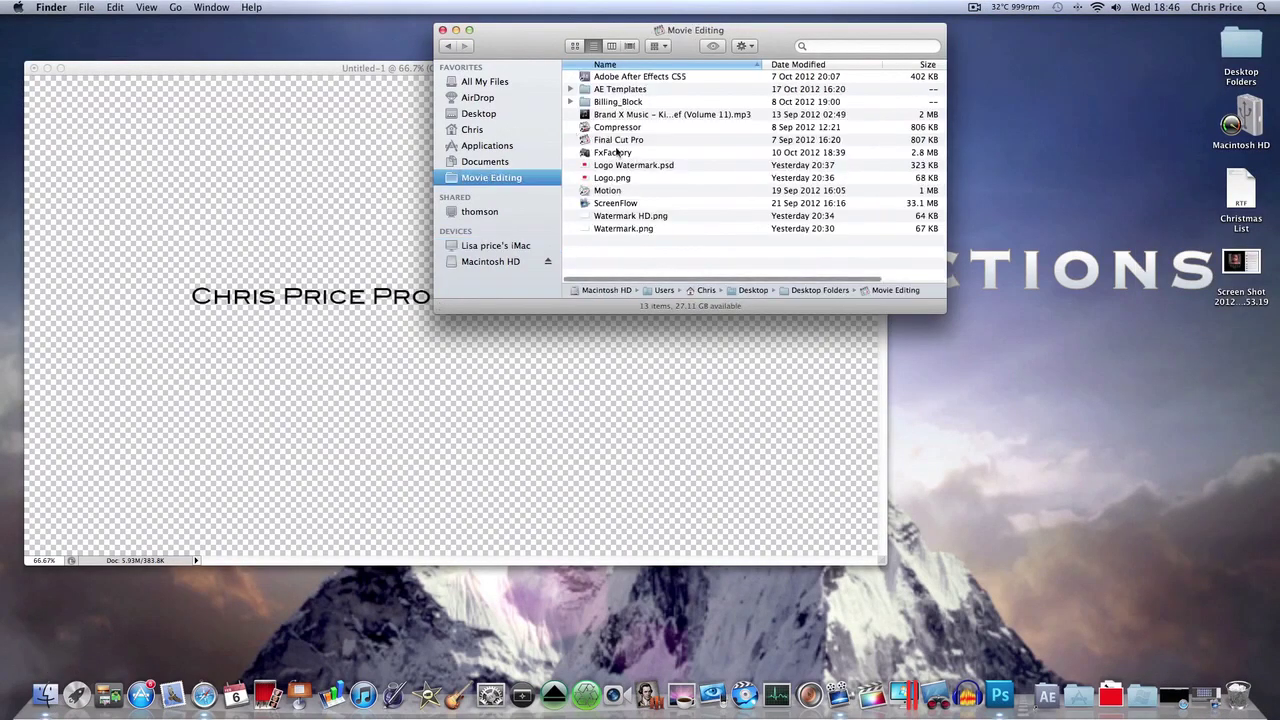
pyautogui.doubleClick(623, 217)
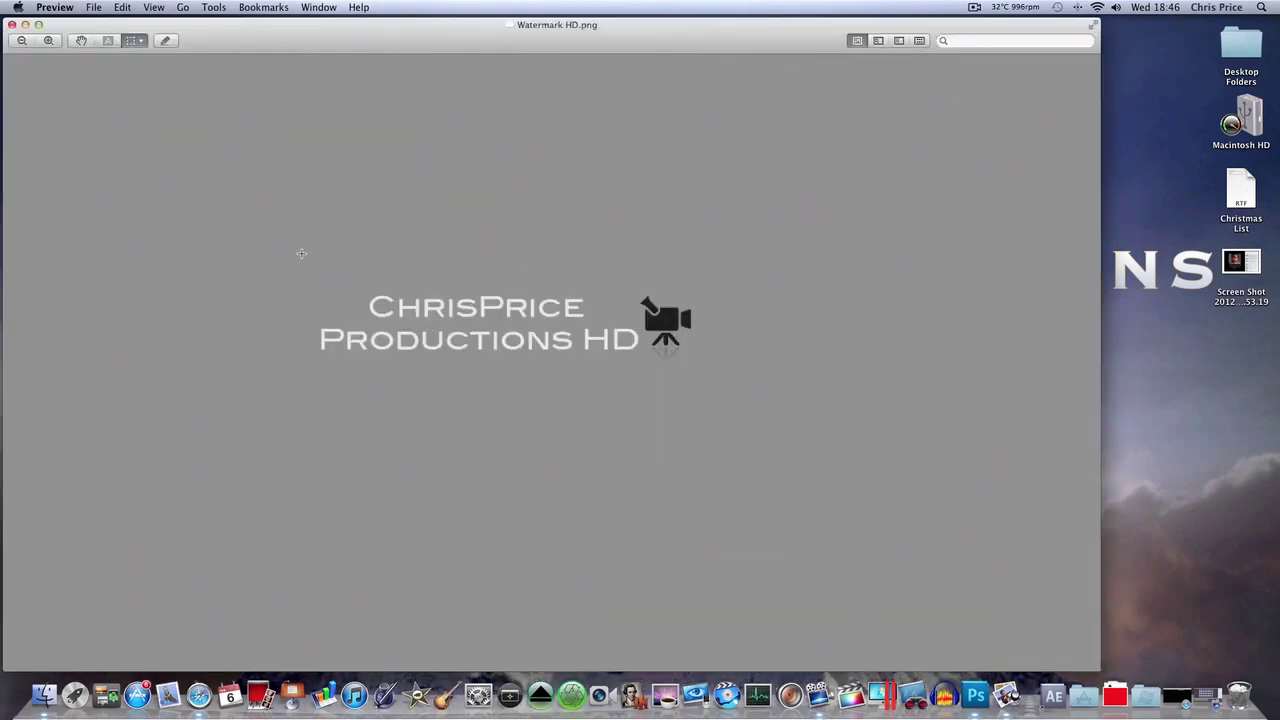
pyautogui.moveTo(301, 253); pyautogui.dragTo(731, 401)
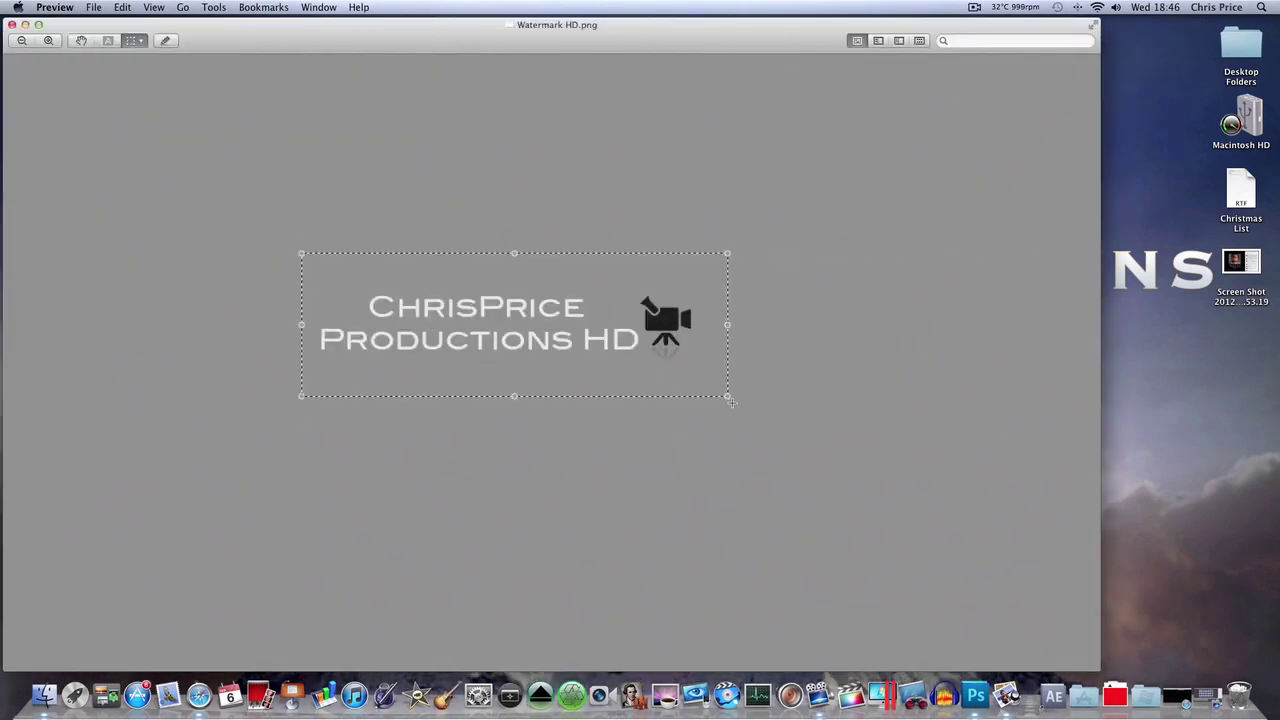
pyautogui.click(755, 360)
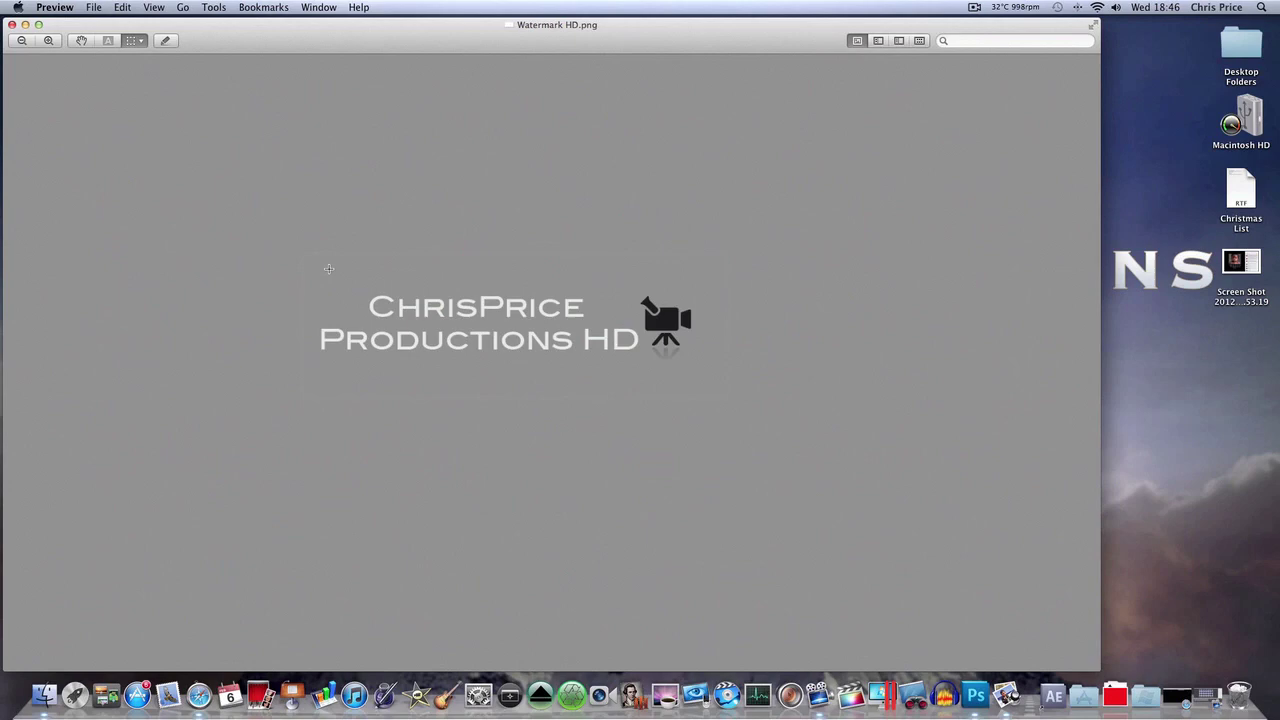
pyautogui.click(12, 24)
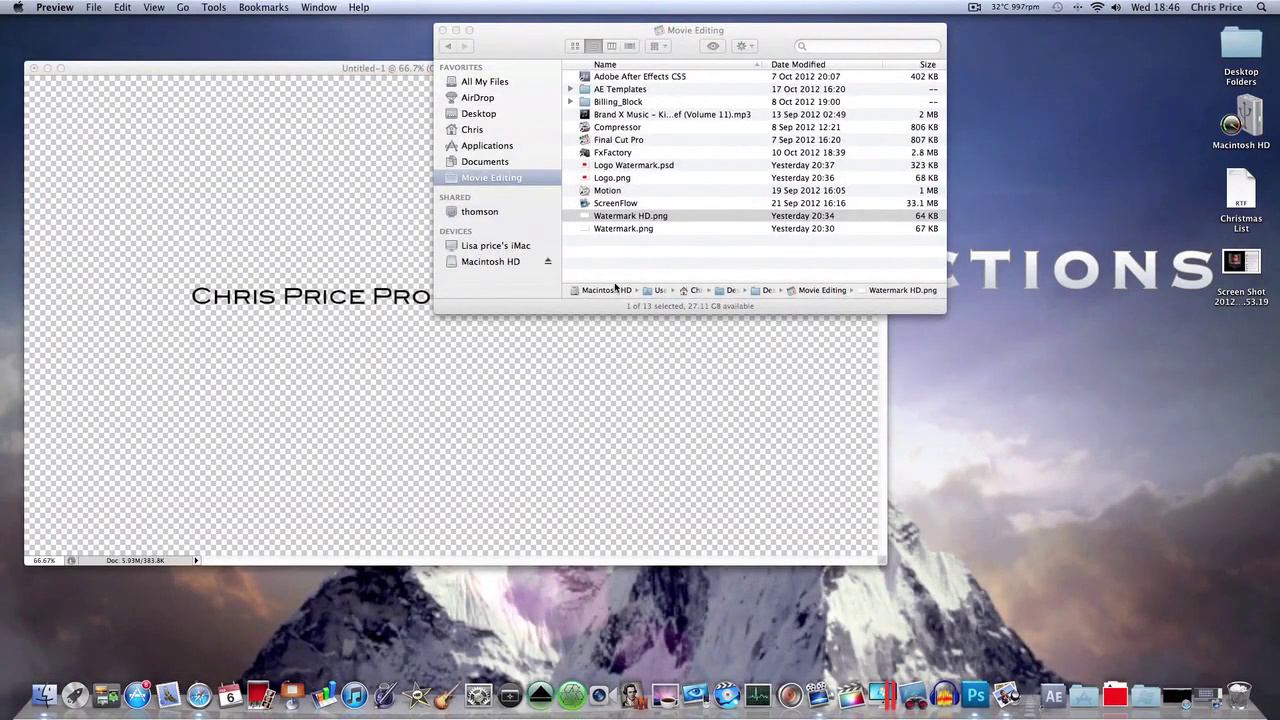
# Step: Go to google.co.uk and search for 'video camera transparent png'
pyautogui.click(460, 372)
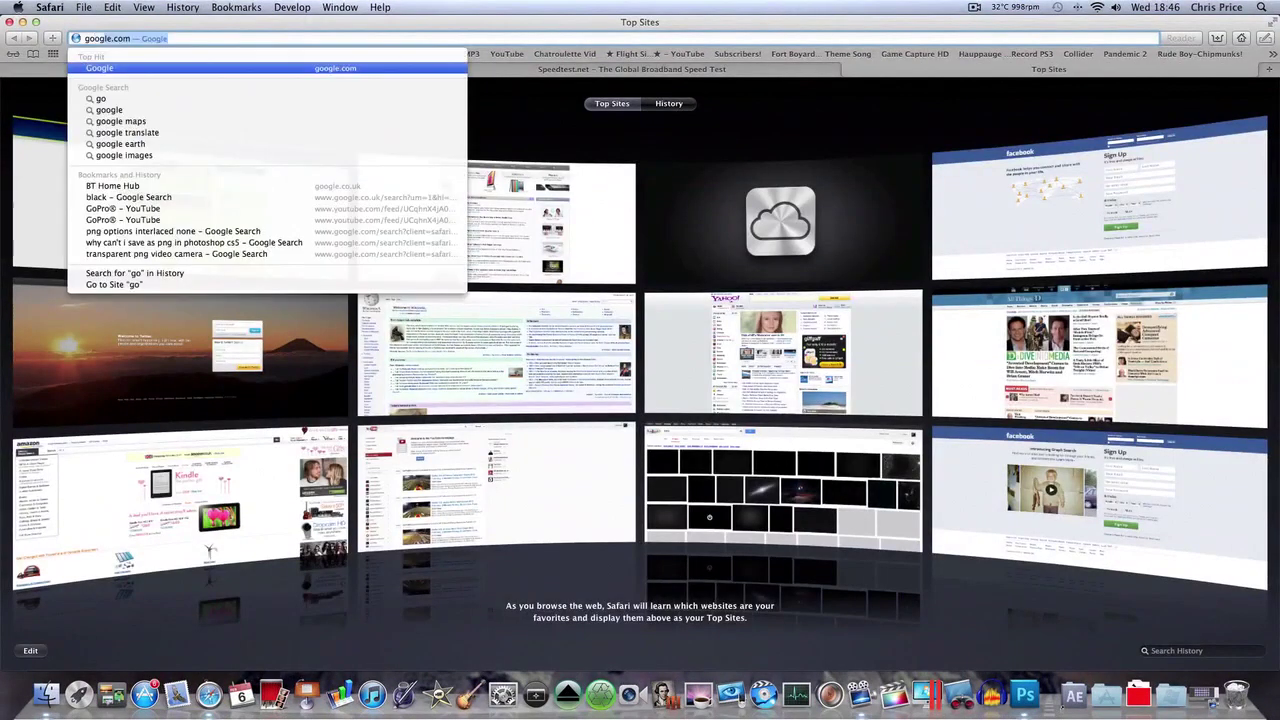
pyautogui.write('le.co.uk')
pyautogui.press('Return')
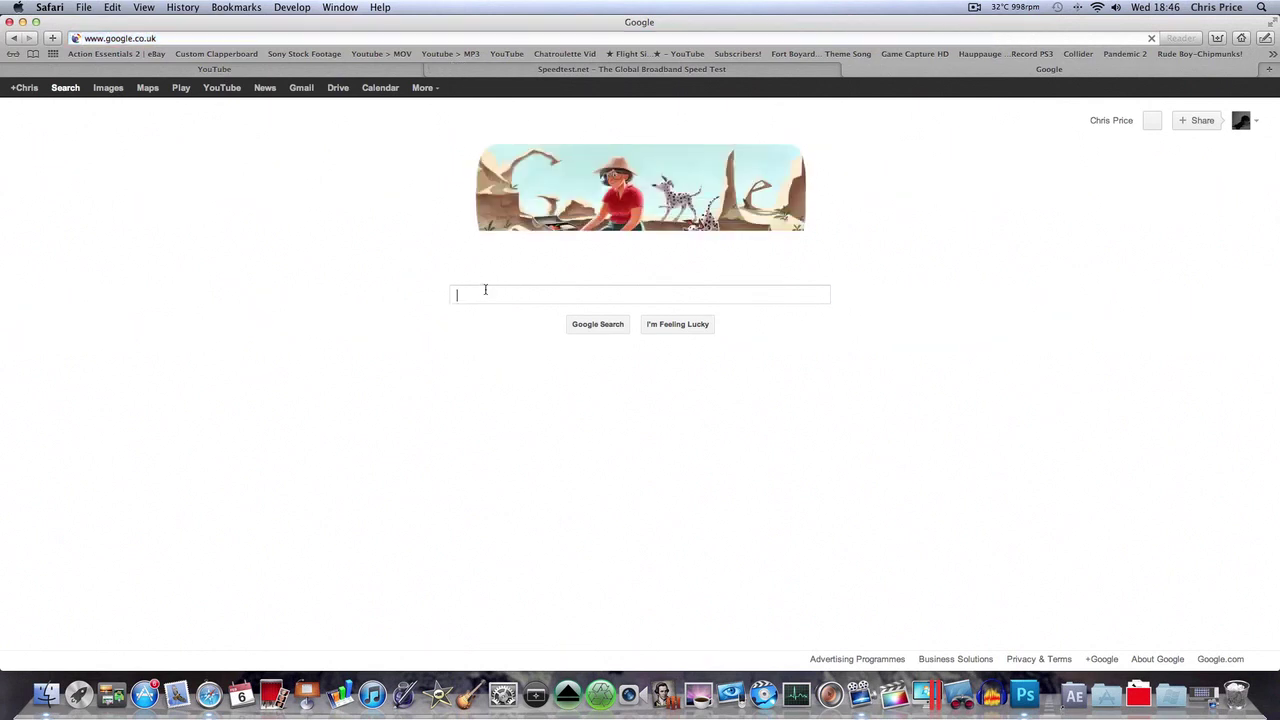
pyautogui.write('v')
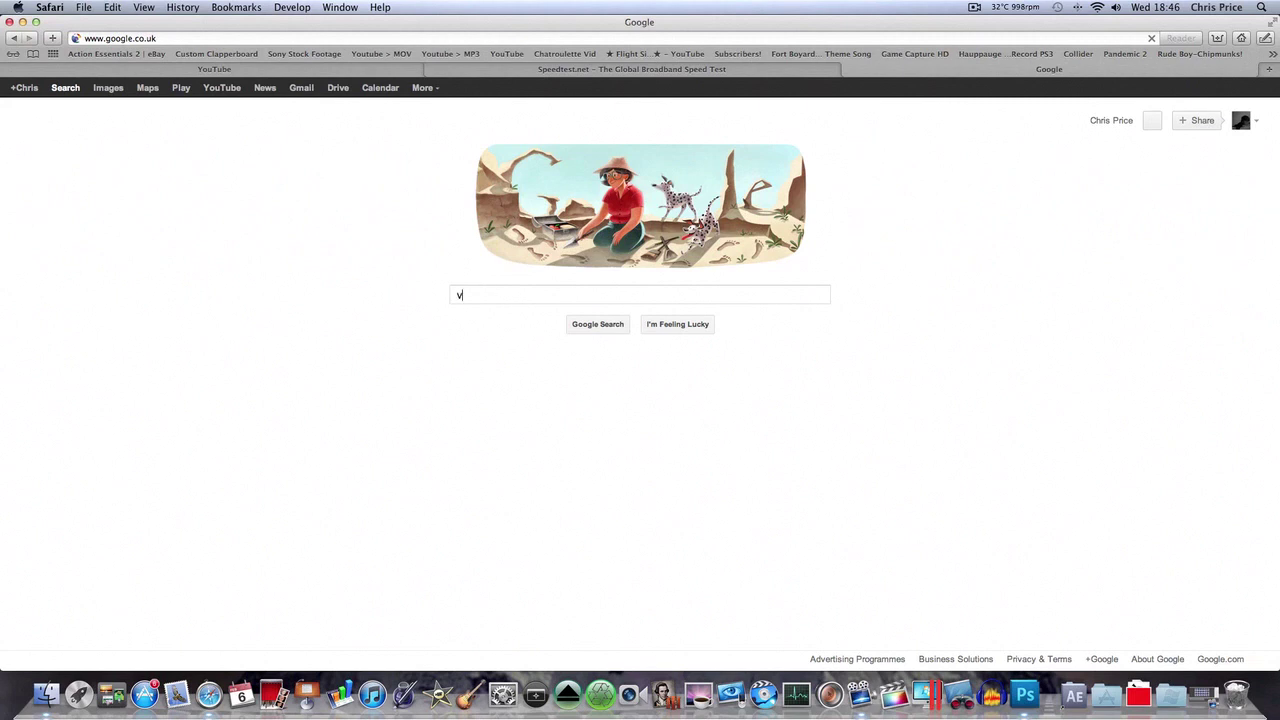
pyautogui.write('ideo camera ')
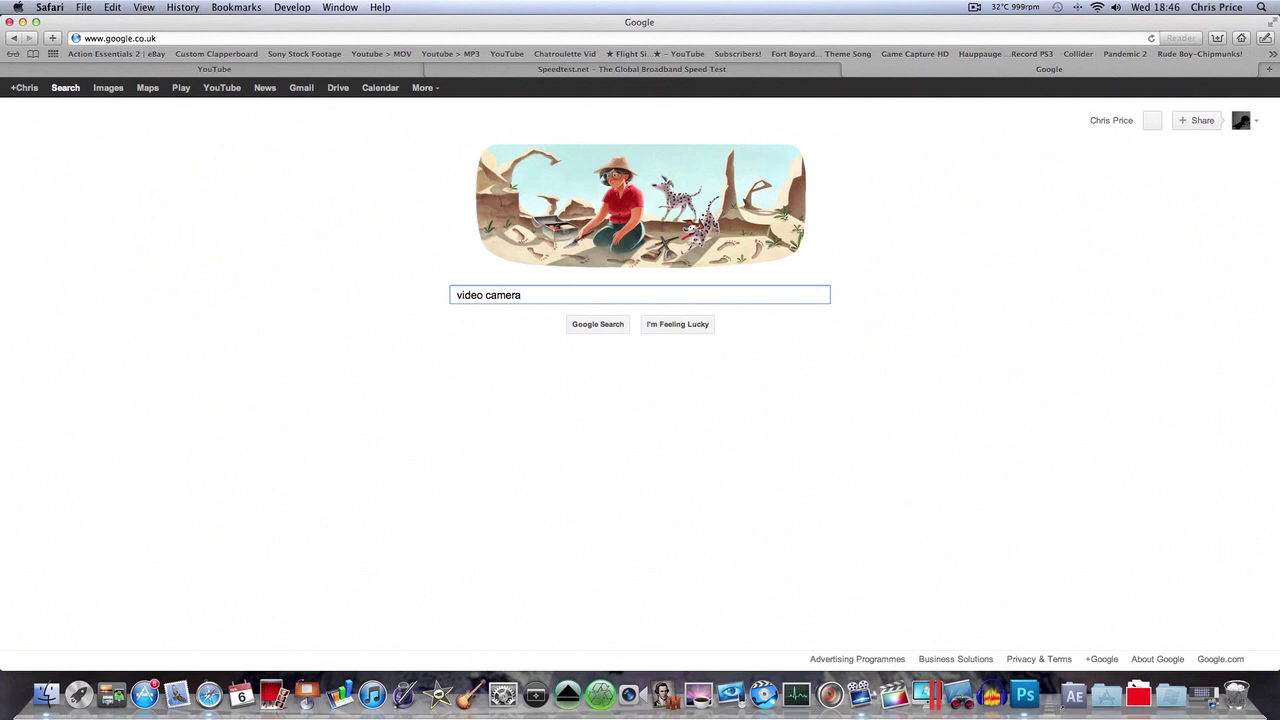
pyautogui.write('transp')
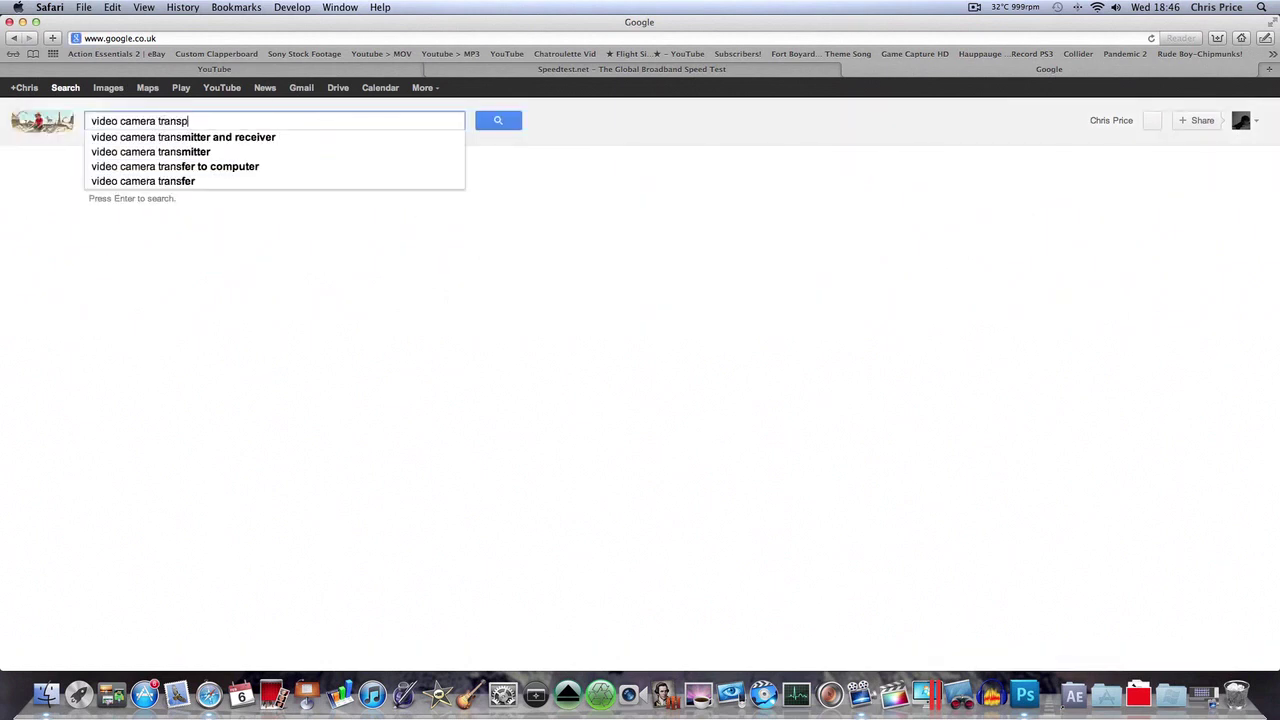
pyautogui.write('arent png')
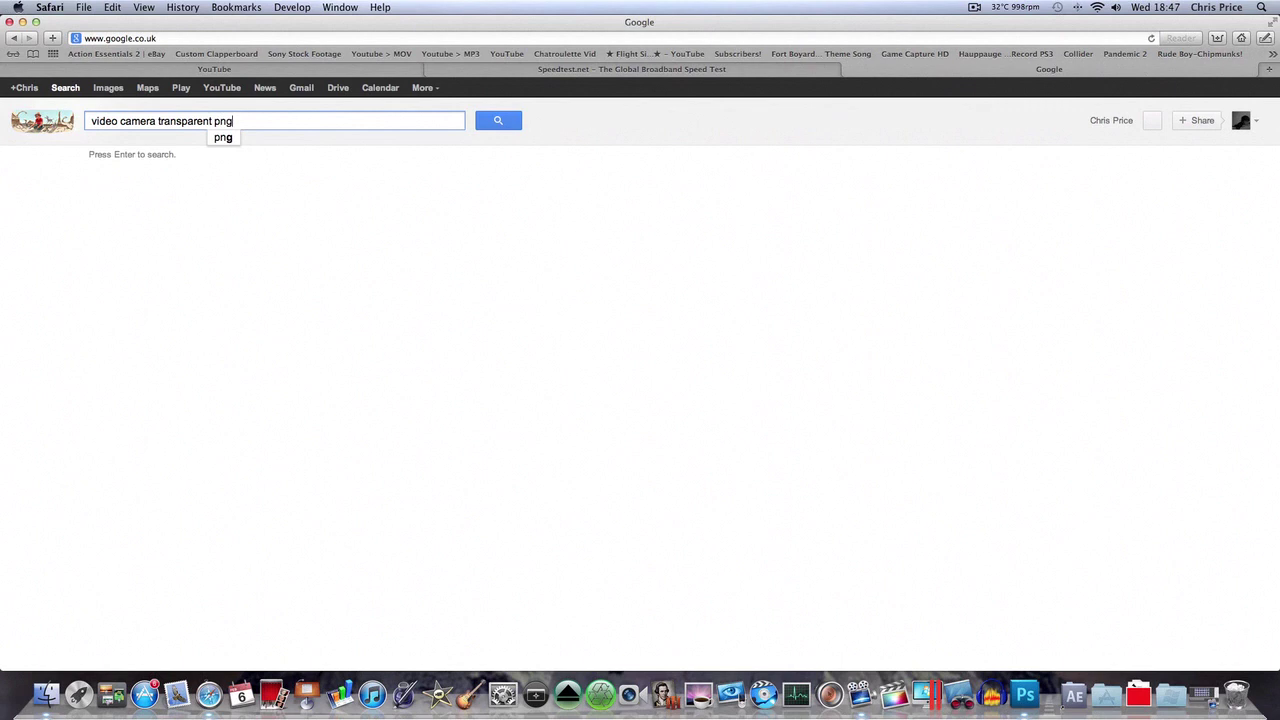
pyautogui.press('Return')
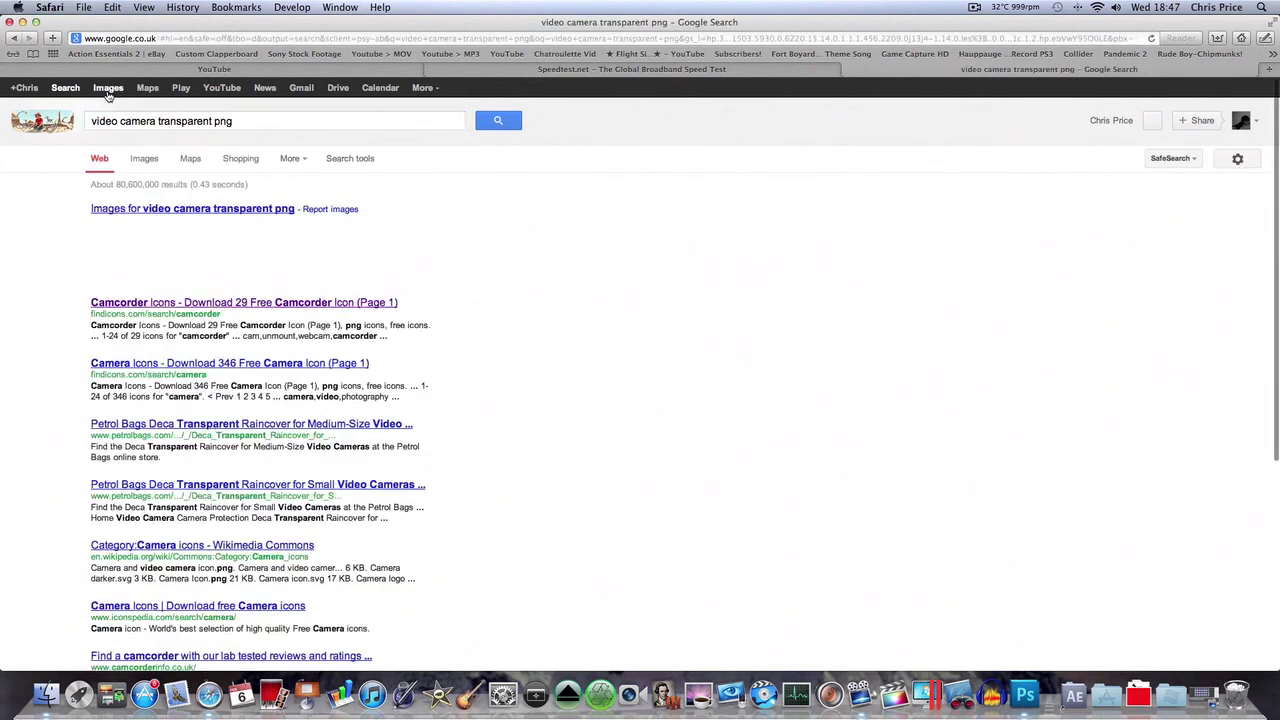
# Step: Download the black movie camera icon from findicons' Camcorder Icons as PNG and open camcorder-1.png in Preview
pyautogui.click(133, 304)
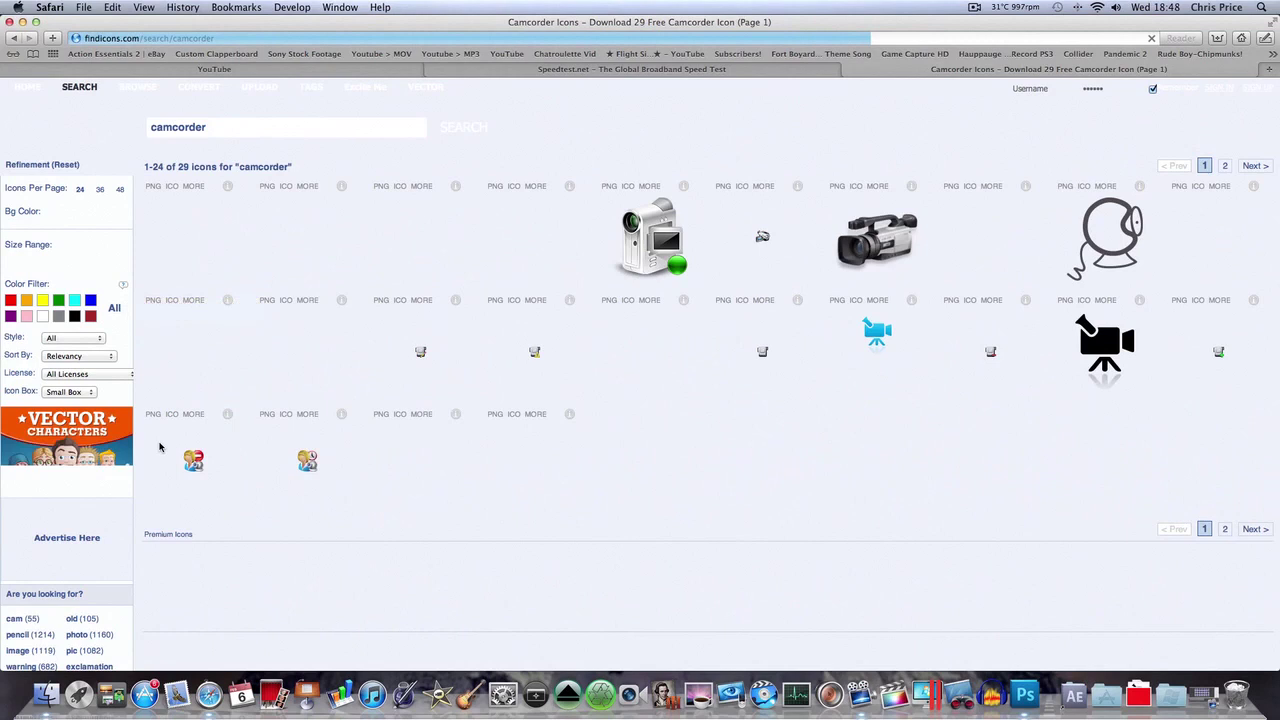
pyautogui.click(1095, 350)
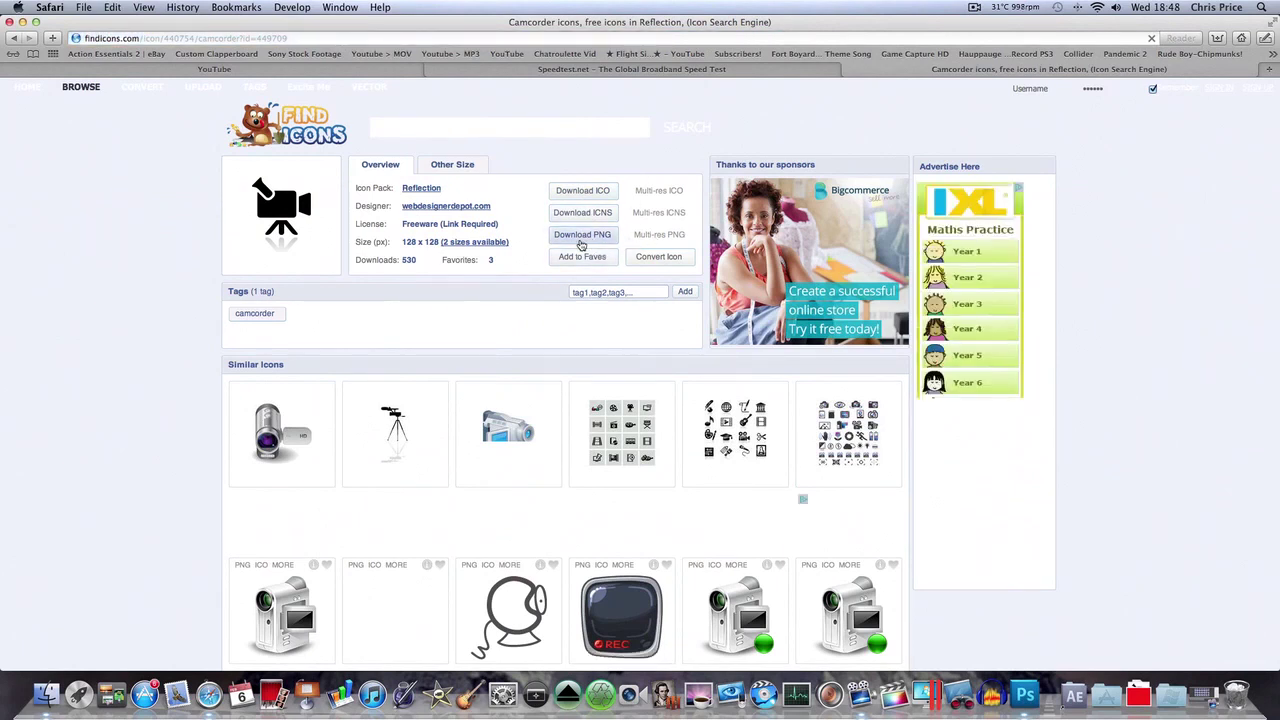
pyautogui.click(580, 240)
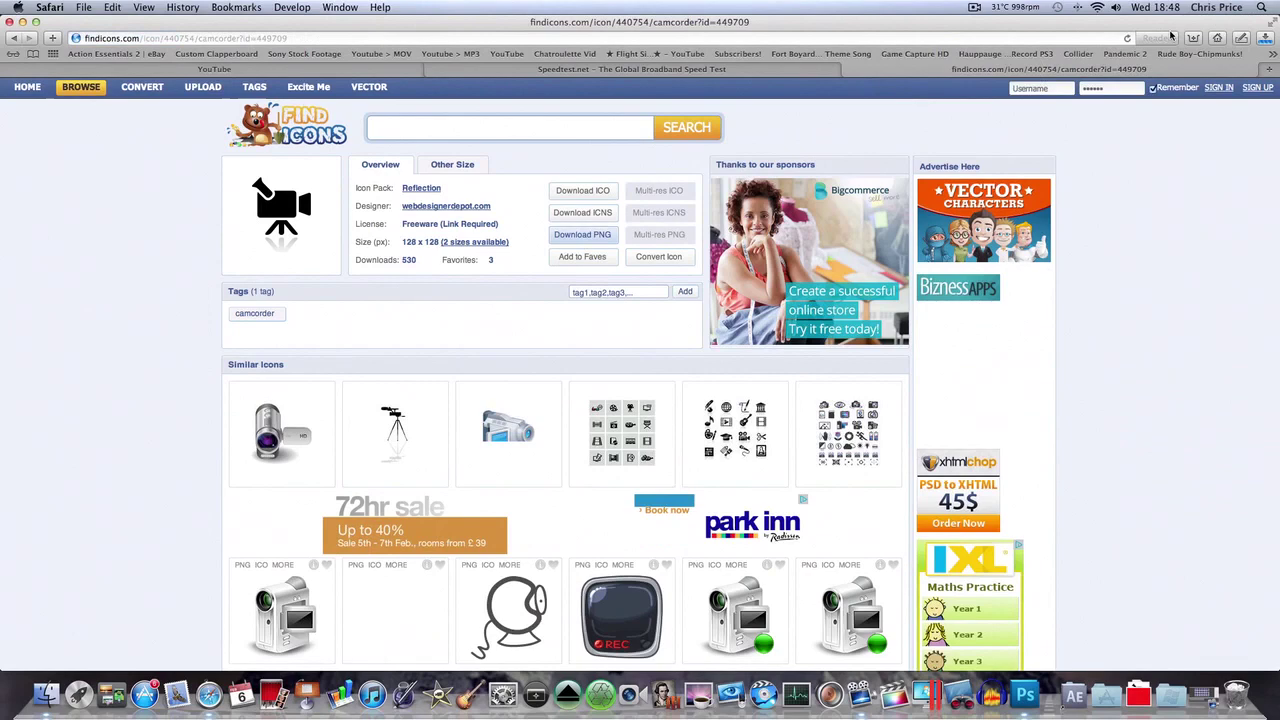
pyautogui.click(1263, 38)
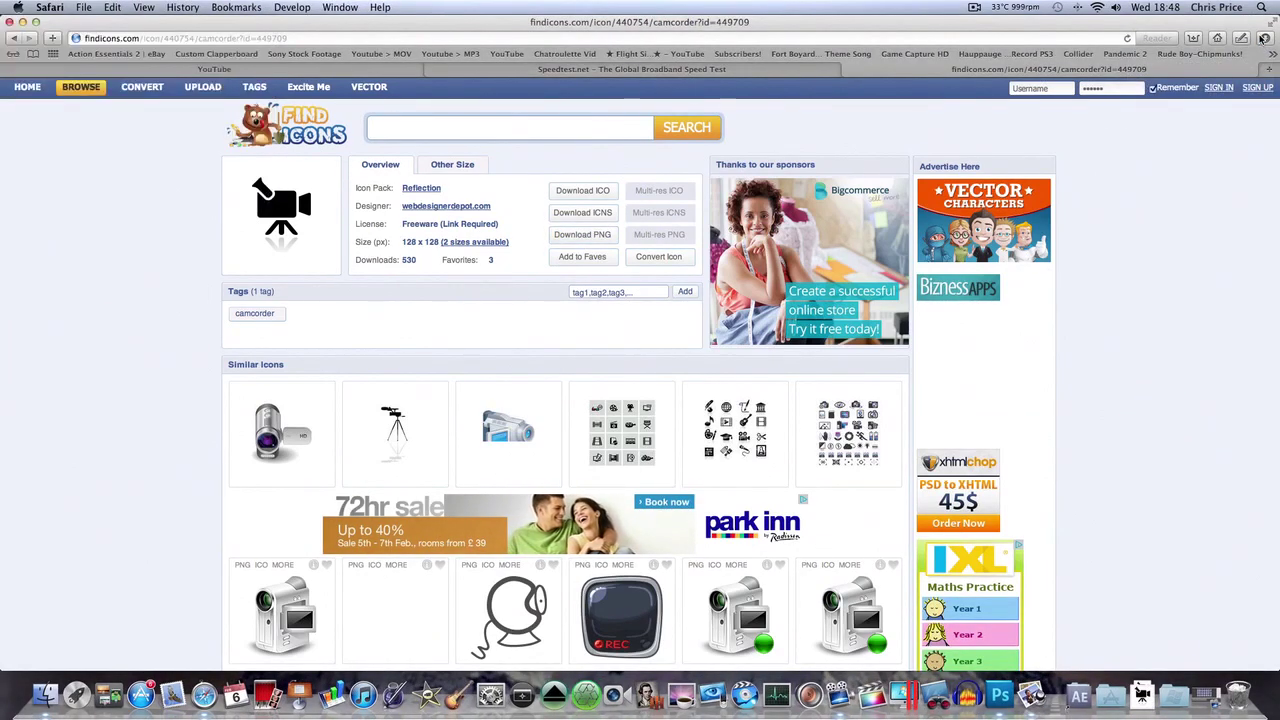
pyautogui.click(1263, 38)
pyautogui.doubleClick(1195, 75)
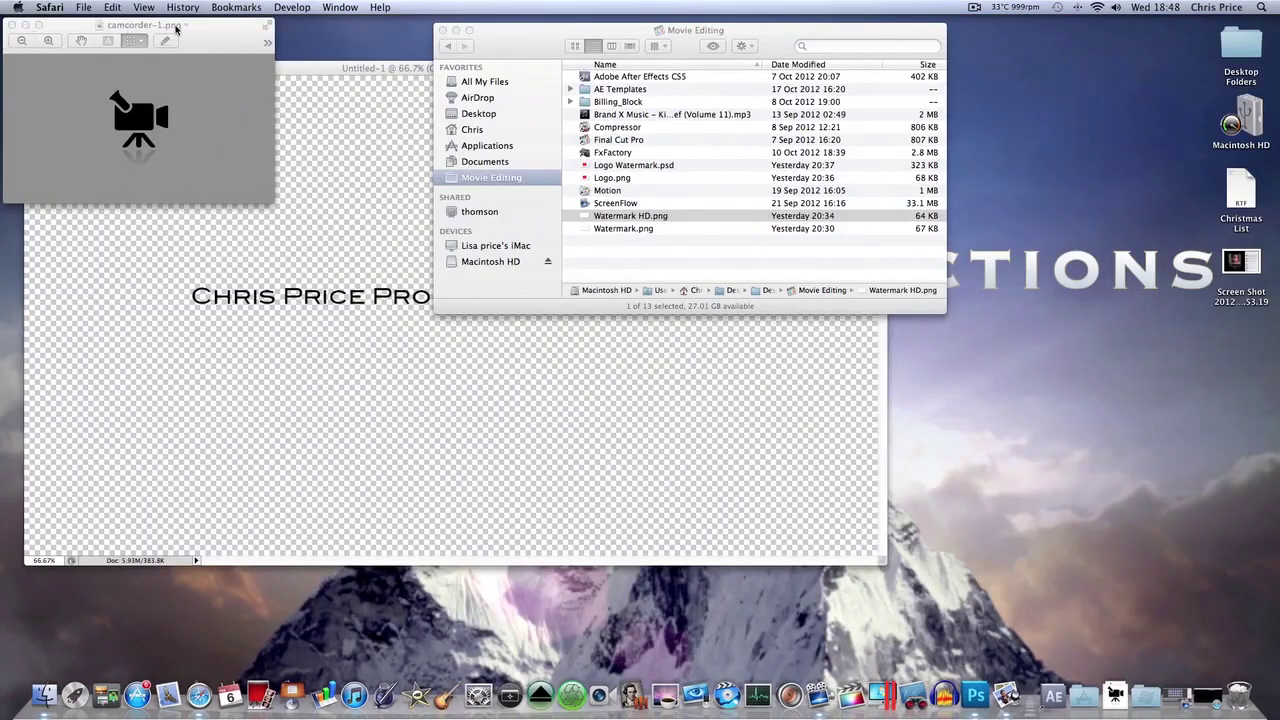
# Step: Place camcorder-1.png in the logo document, scaled up just right of 'Productions'
pyautogui.moveTo(176, 30); pyautogui.dragTo(193, 28)
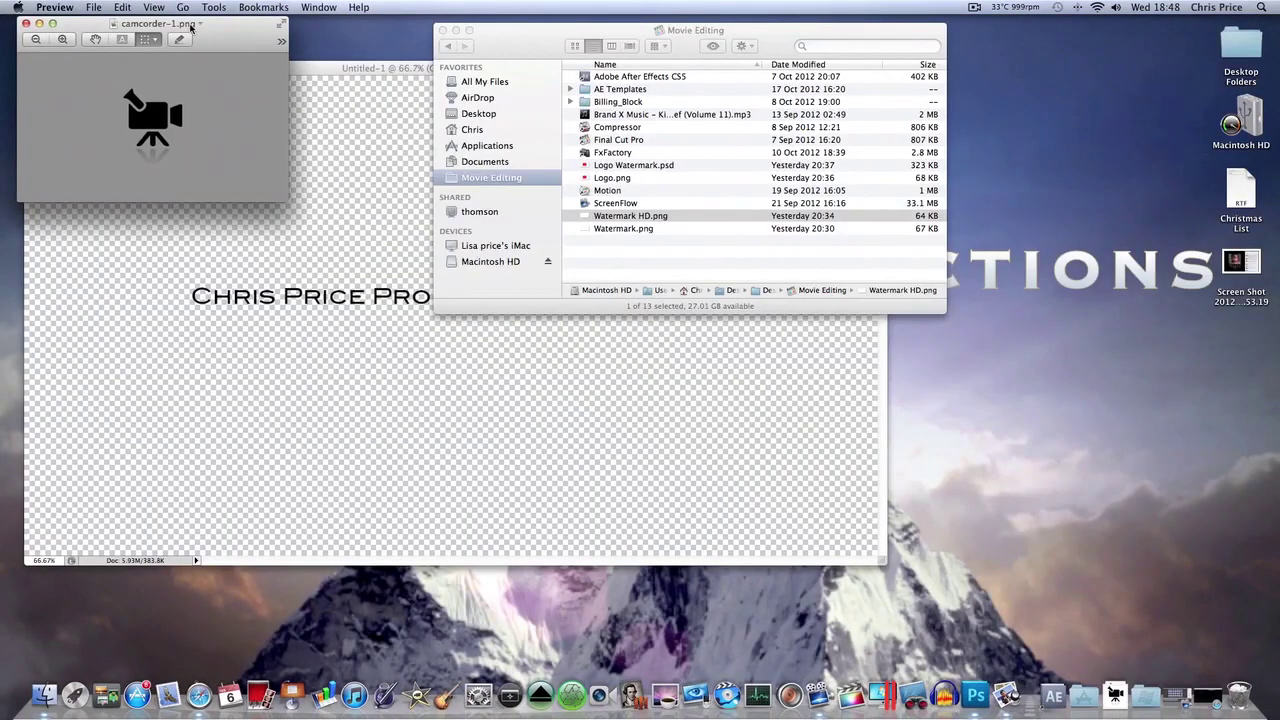
pyautogui.click(29, 22)
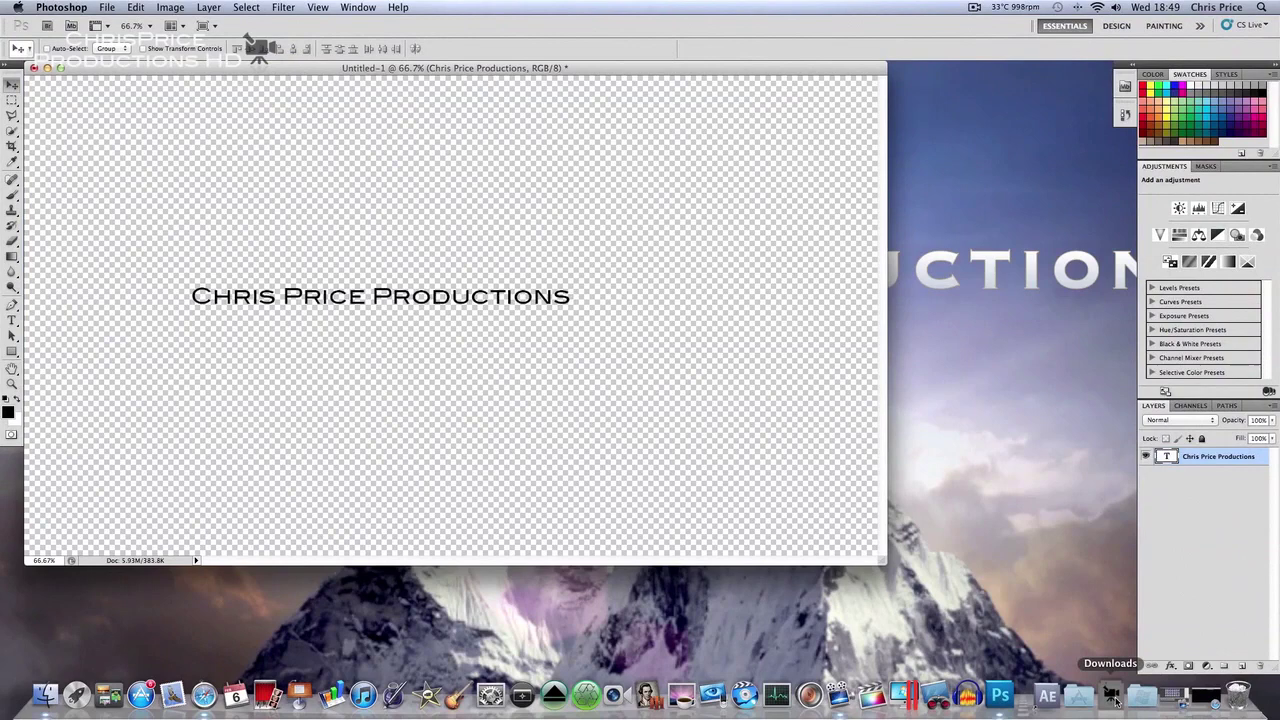
pyautogui.click(1141, 697)
pyautogui.moveTo(1105, 535); pyautogui.dragTo(700, 372)
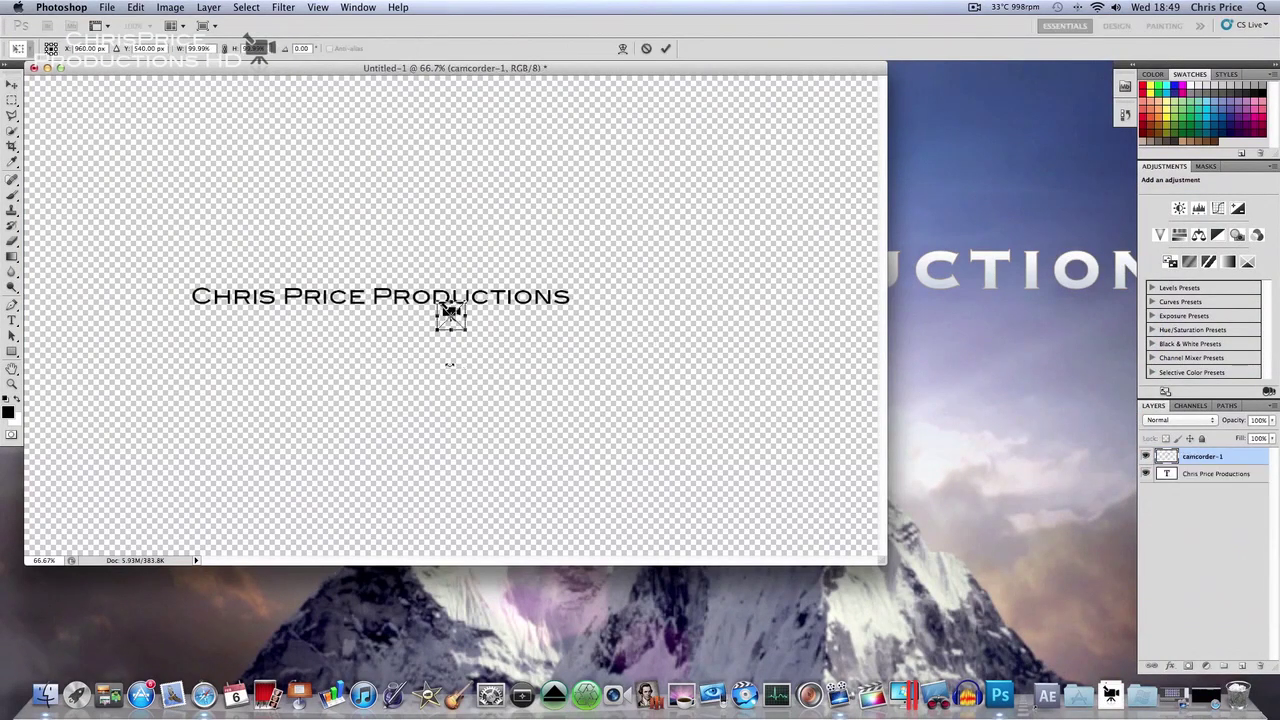
pyautogui.moveTo(466, 301); pyautogui.dragTo(599, 296)
pyautogui.click(665, 48)
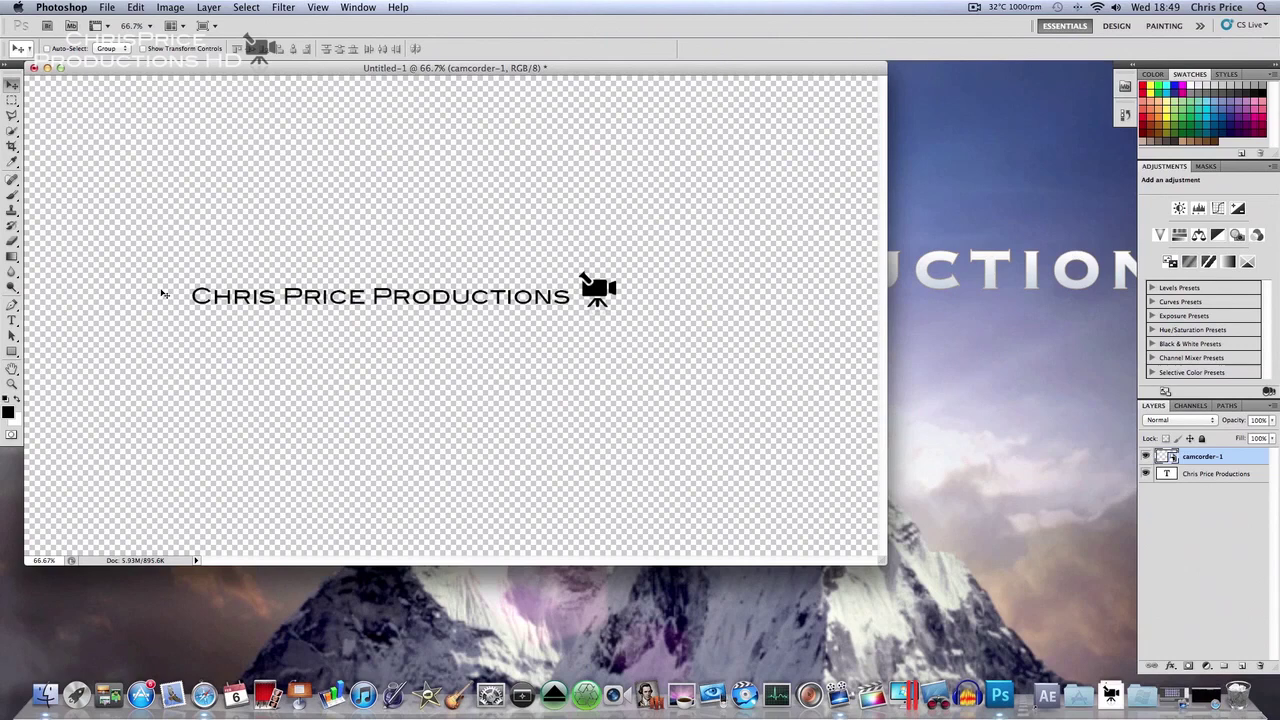
# Step: Place the red image into the document and stretch it larger with Free Transform
pyautogui.click(1108, 693)
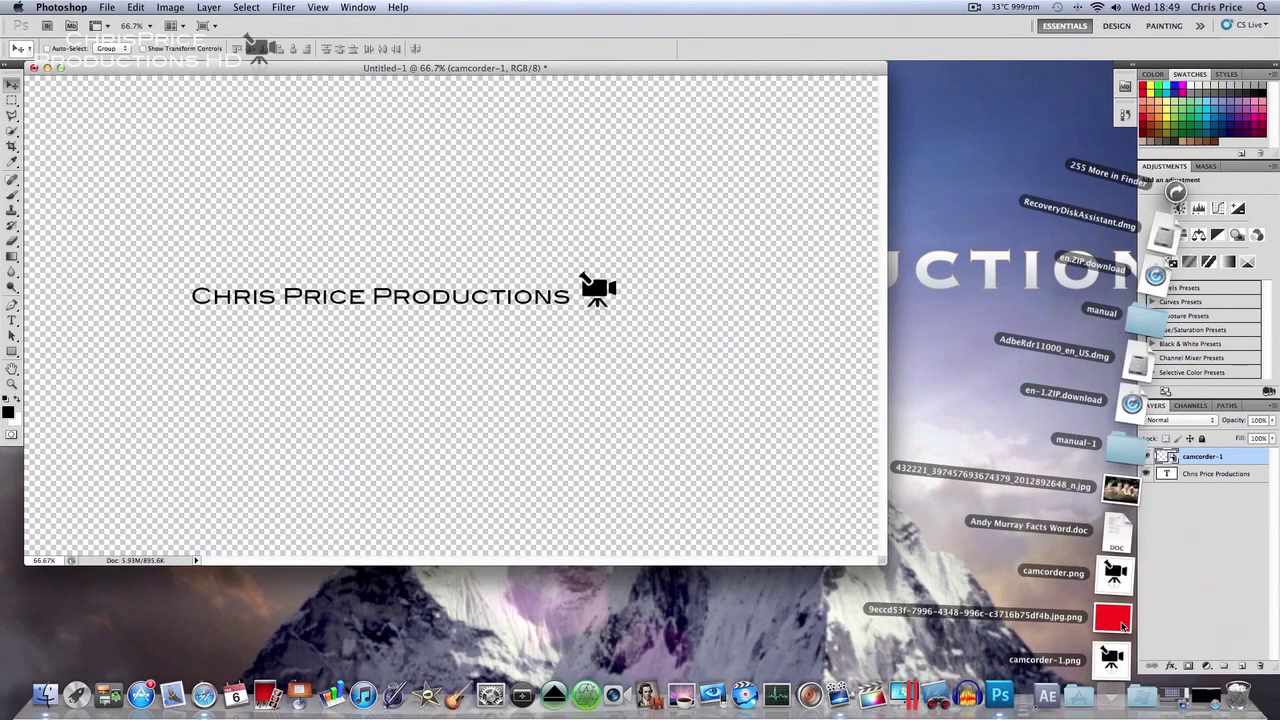
pyautogui.moveTo(1122, 625); pyautogui.dragTo(420, 297)
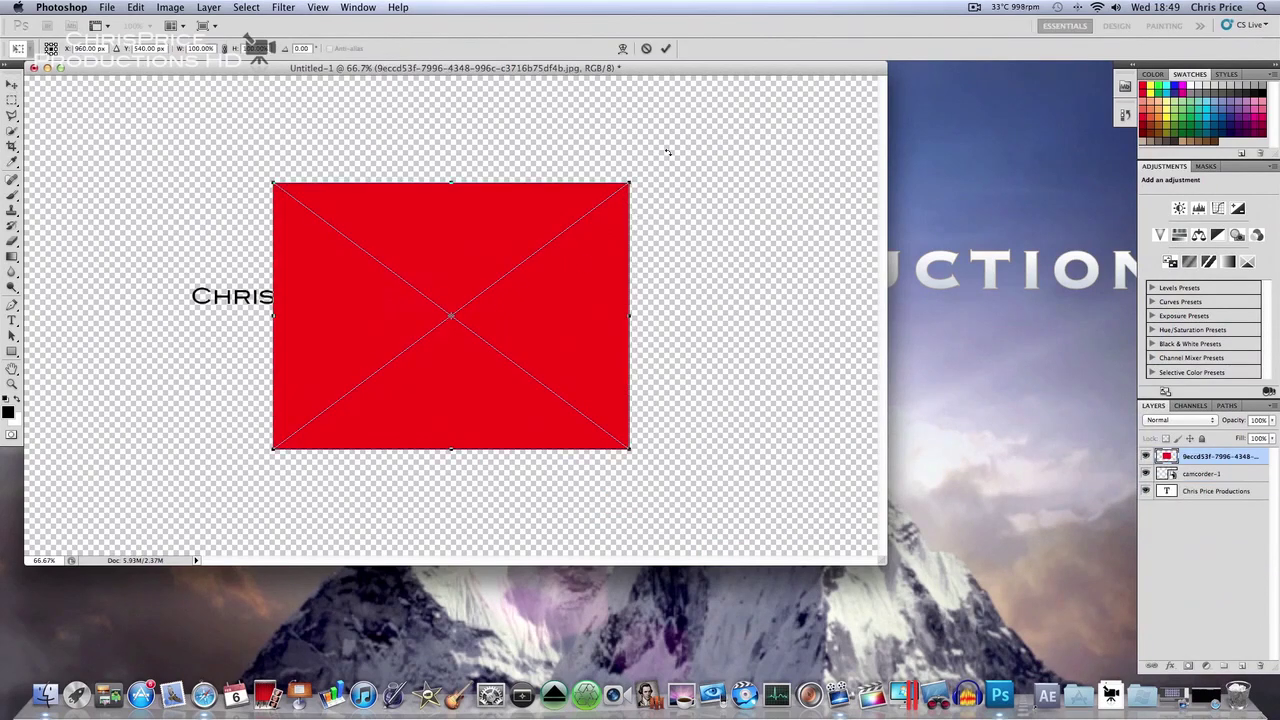
pyautogui.moveTo(636, 180); pyautogui.dragTo(651, 171)
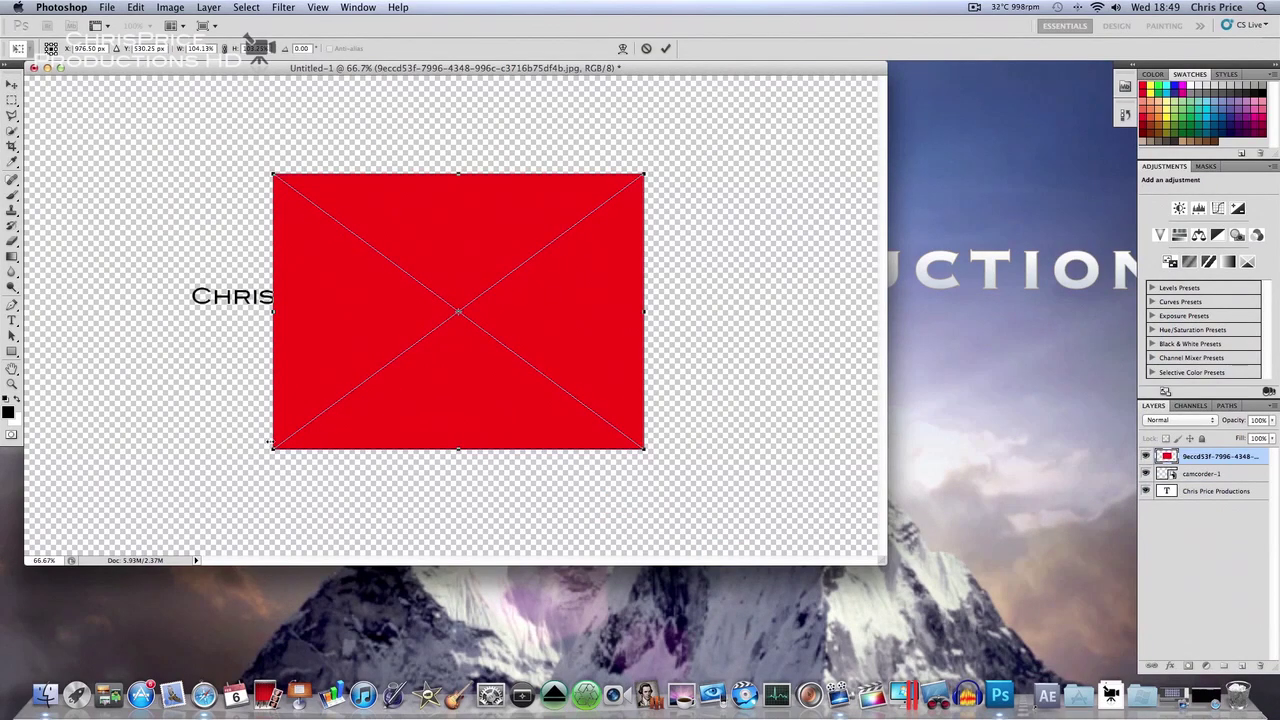
pyautogui.moveTo(274, 448); pyautogui.dragTo(178, 448)
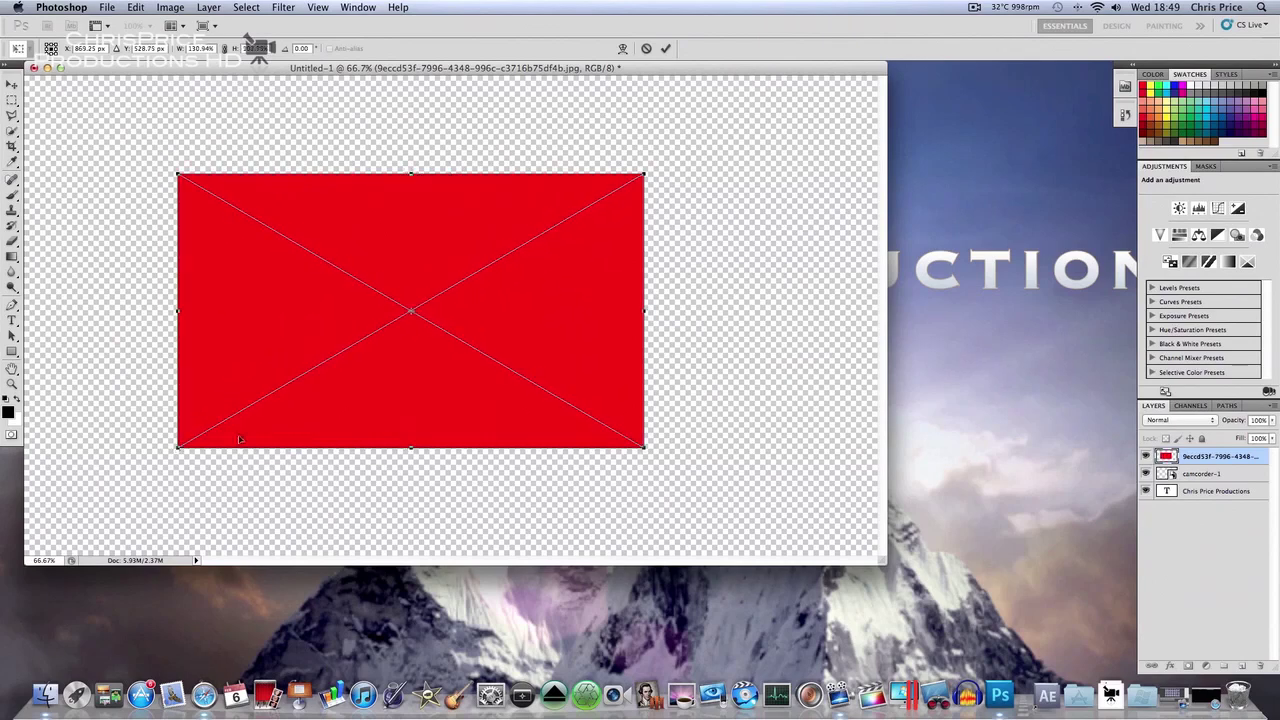
pyautogui.rightClick(409, 428)
pyautogui.click(367, 445)
pyautogui.click(665, 48)
# Step: Move the red image layer below the text and camera icon layers
pyautogui.rightClick(536, 354)
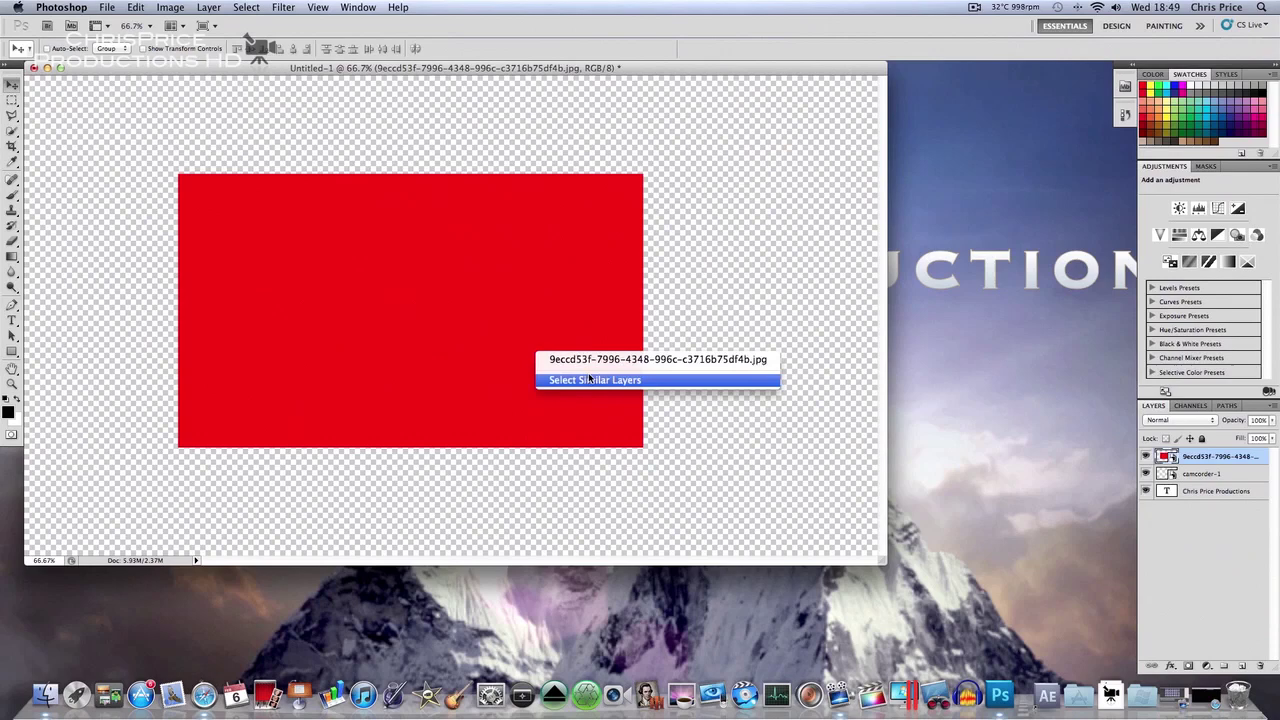
pyautogui.click(516, 340)
pyautogui.moveTo(1215, 458); pyautogui.dragTo(1206, 553)
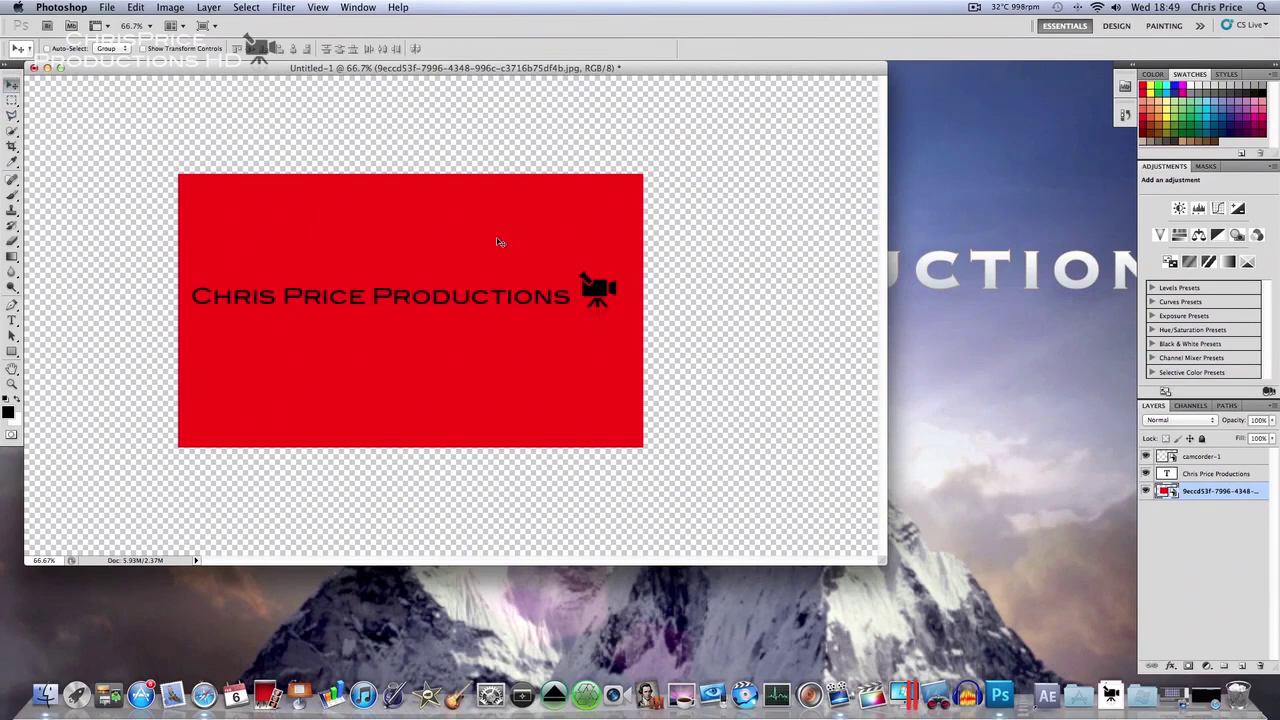
pyautogui.click(12, 101)
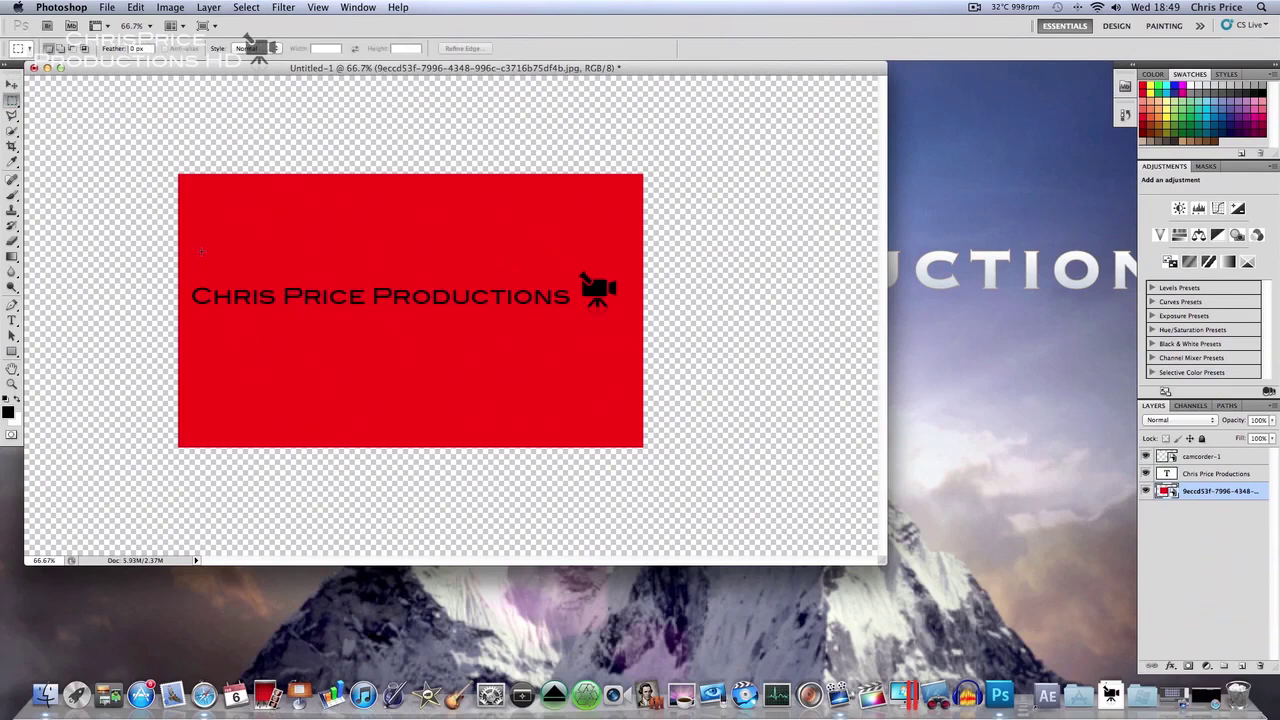
pyautogui.click(11, 85)
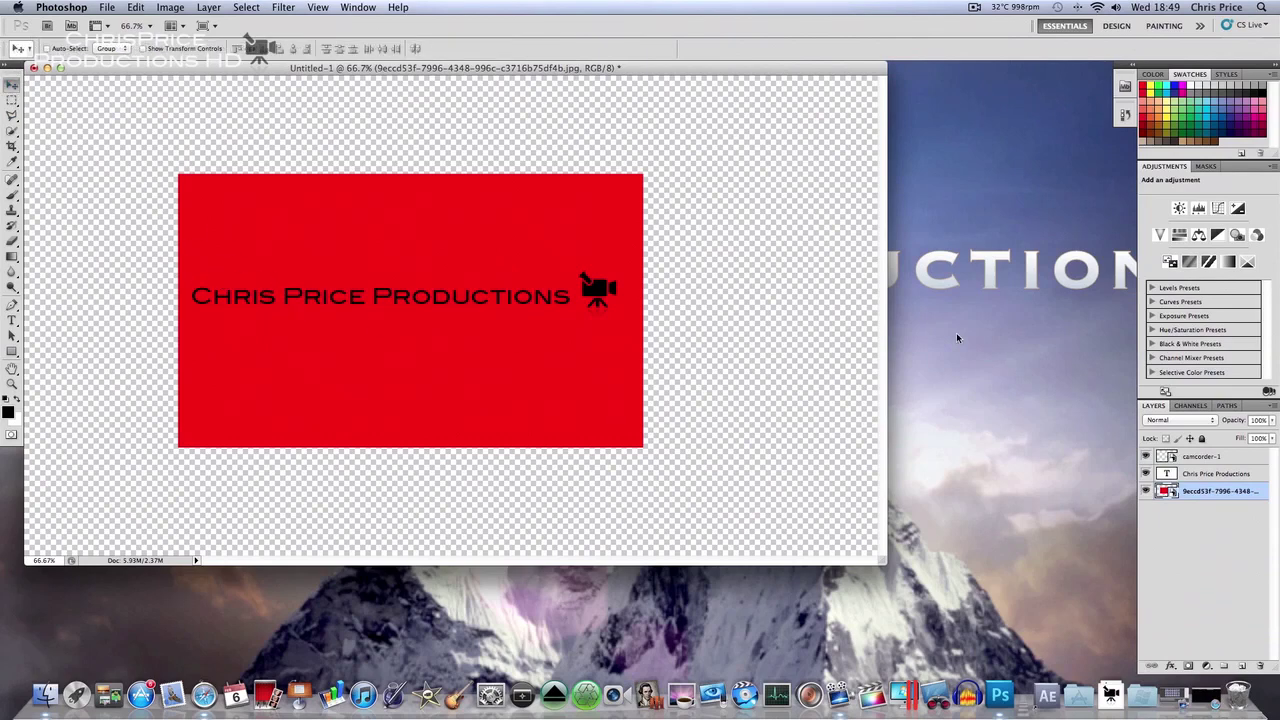
pyautogui.click(1232, 478)
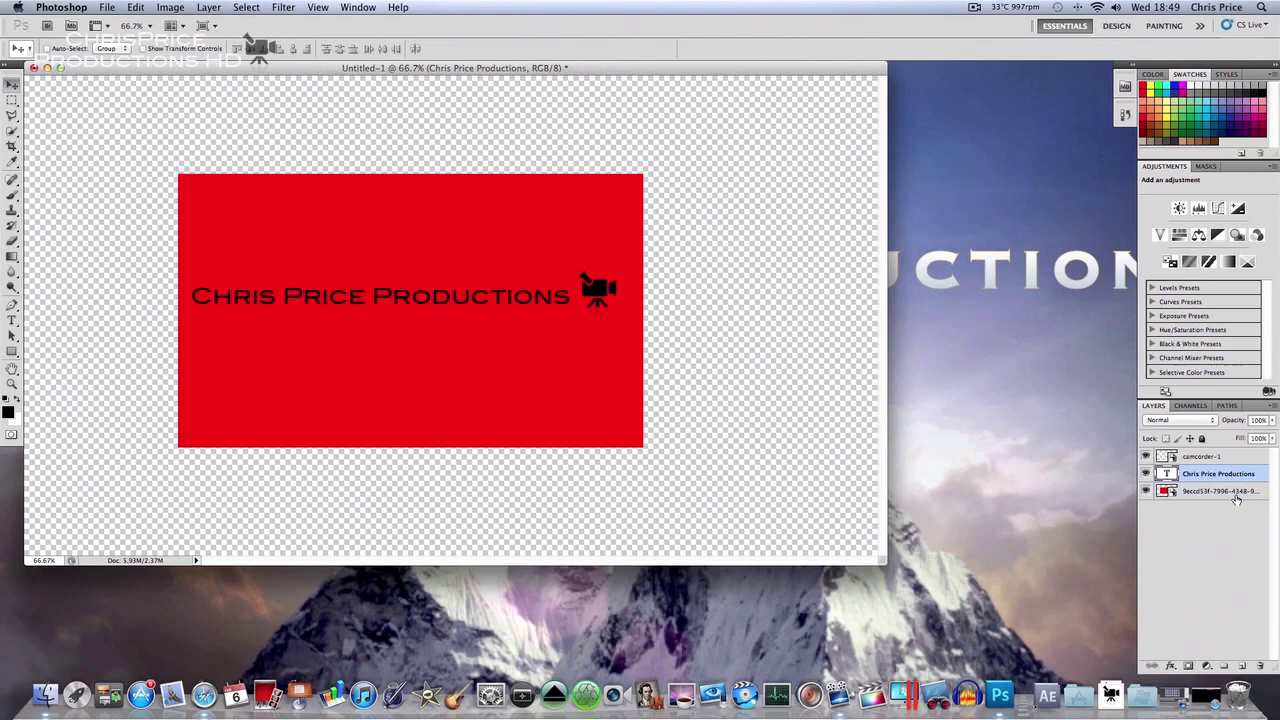
pyautogui.keyDown('shift'); pyautogui.click(1237, 493); pyautogui.keyUp('shift')
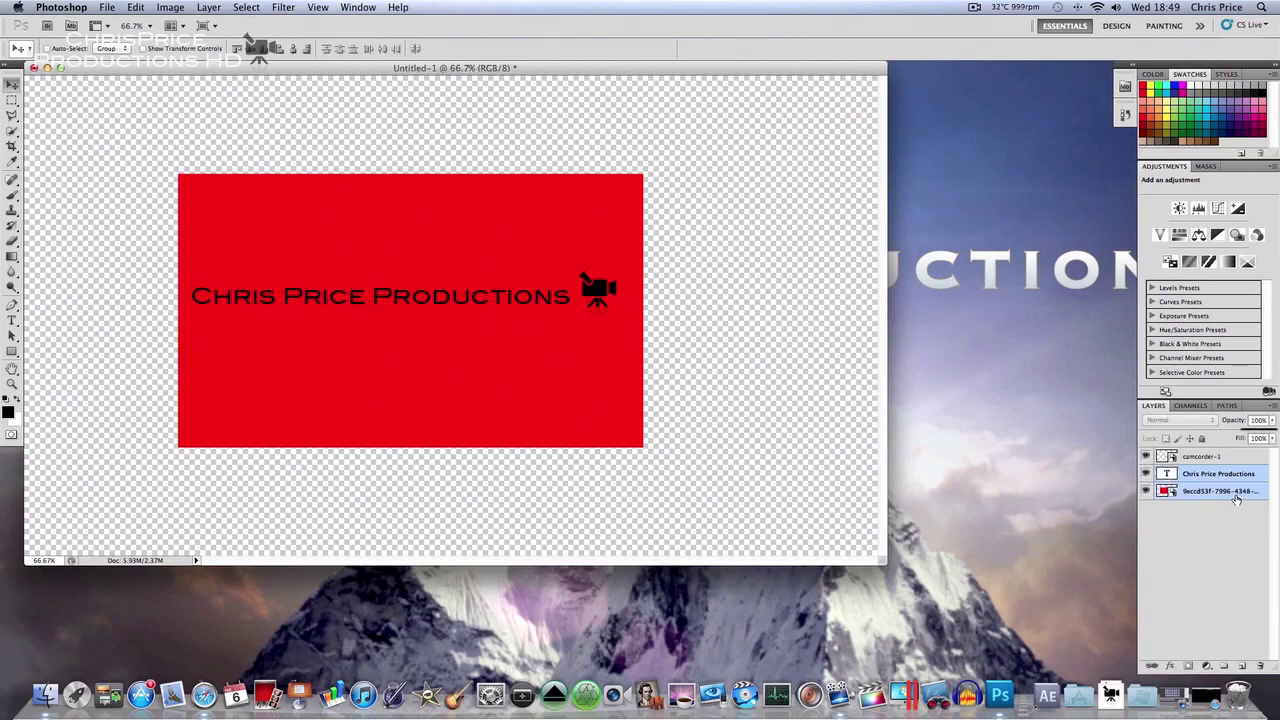
pyautogui.click(1252, 420)
pyautogui.write('80')
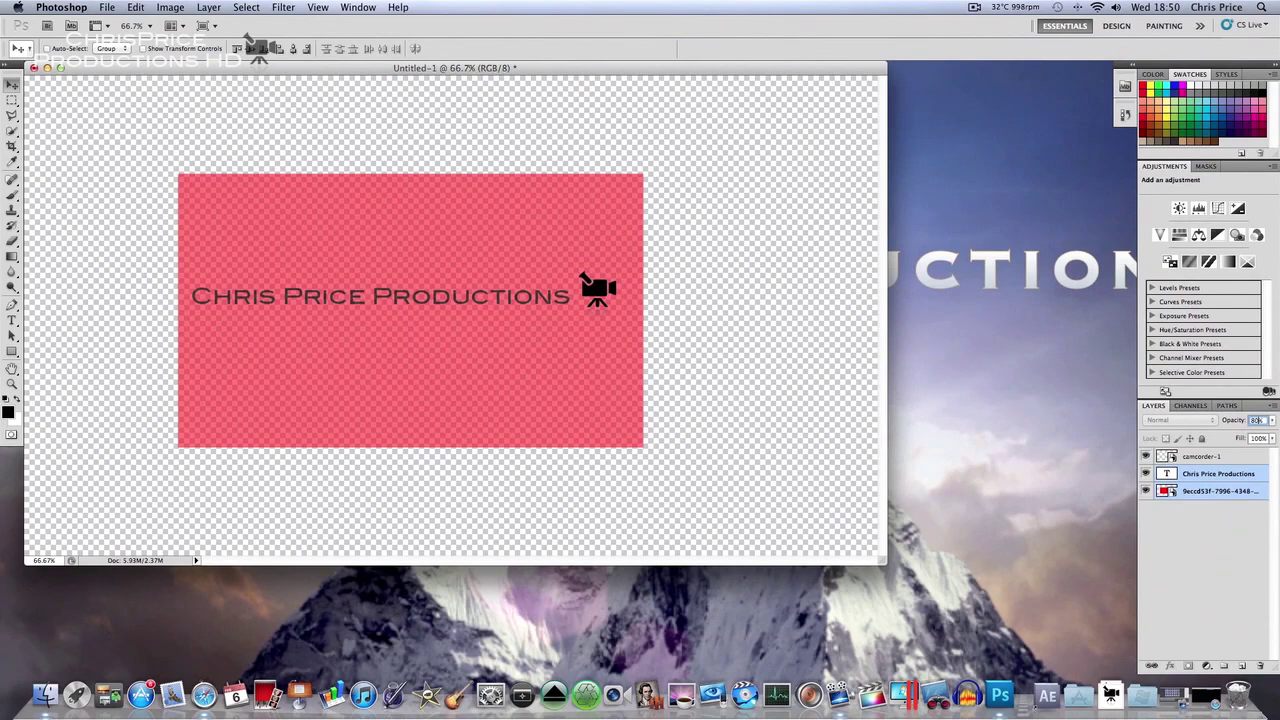
pyautogui.write('8')
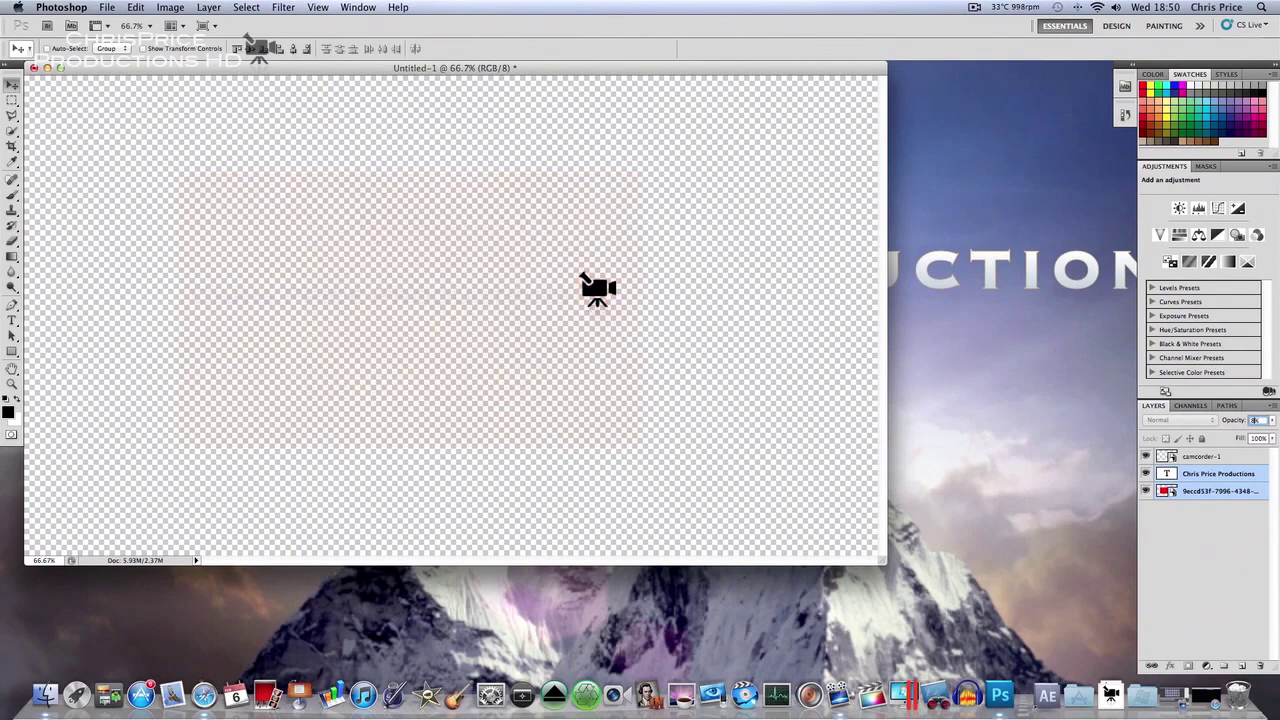
pyautogui.write('100')
pyautogui.press('Return')
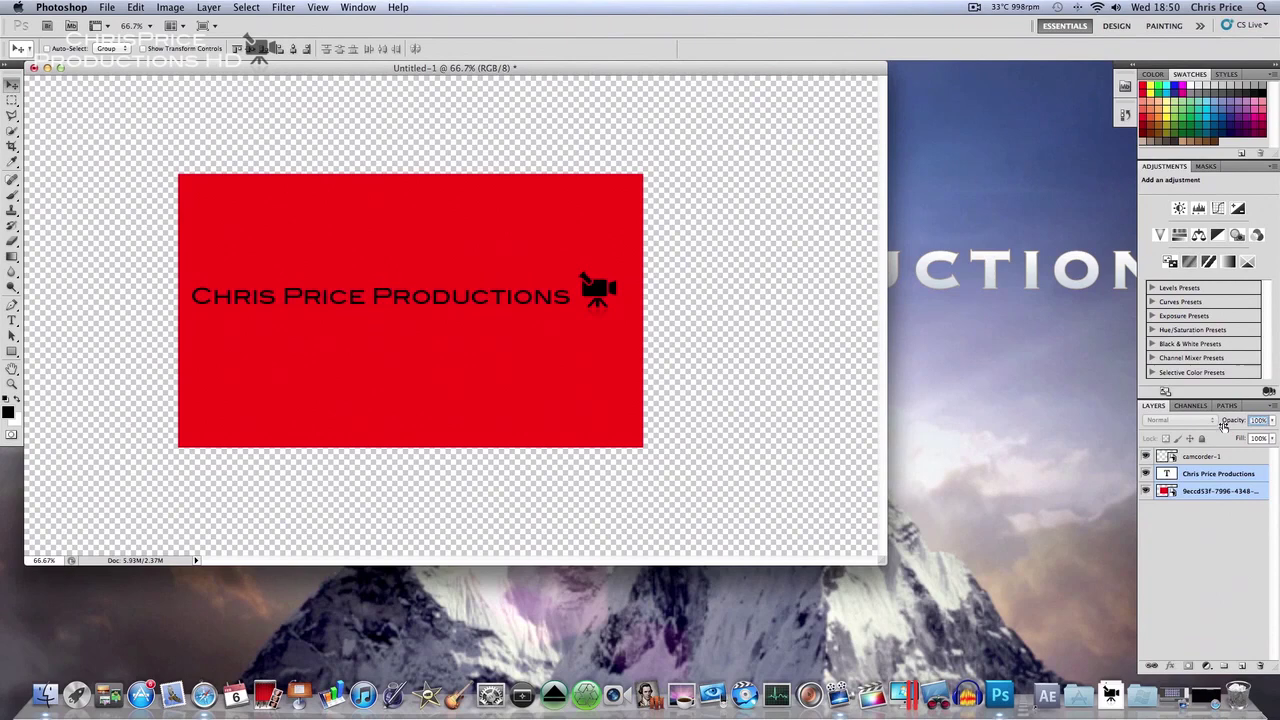
pyautogui.click(1205, 486)
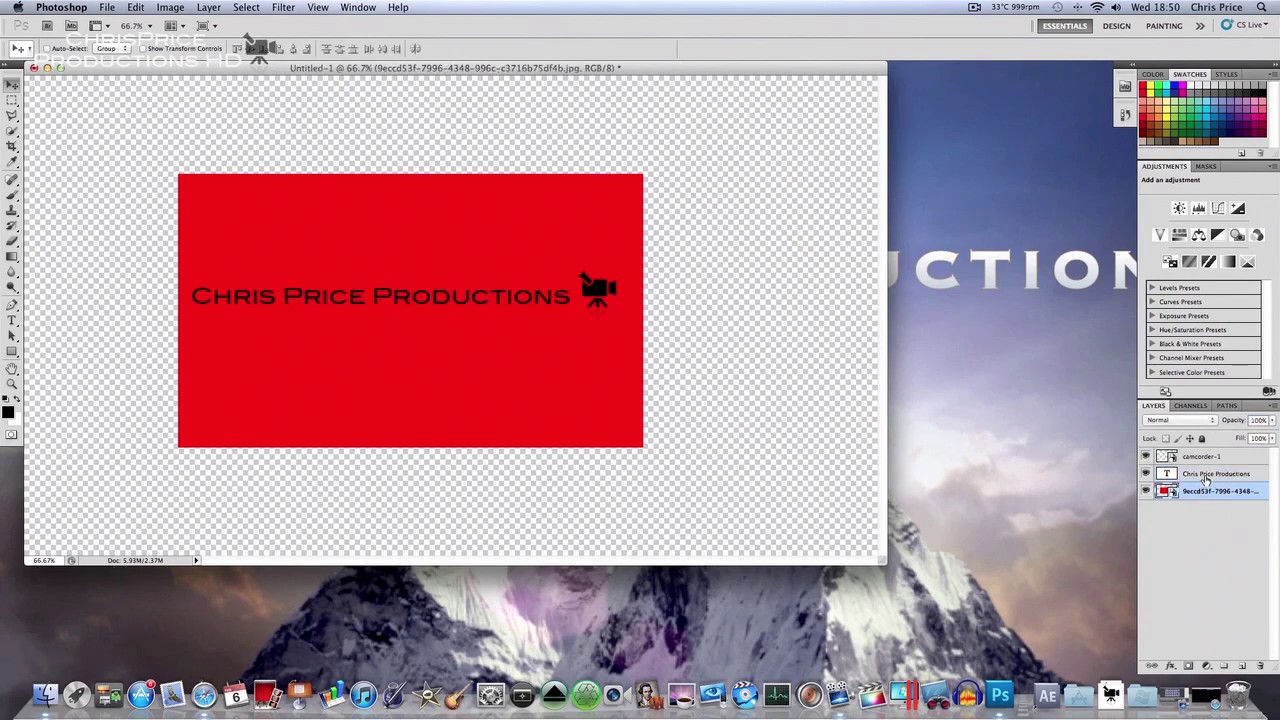
pyautogui.click(1205, 476)
pyautogui.keyDown('shift'); pyautogui.click(1208, 457); pyautogui.keyUp('shift')
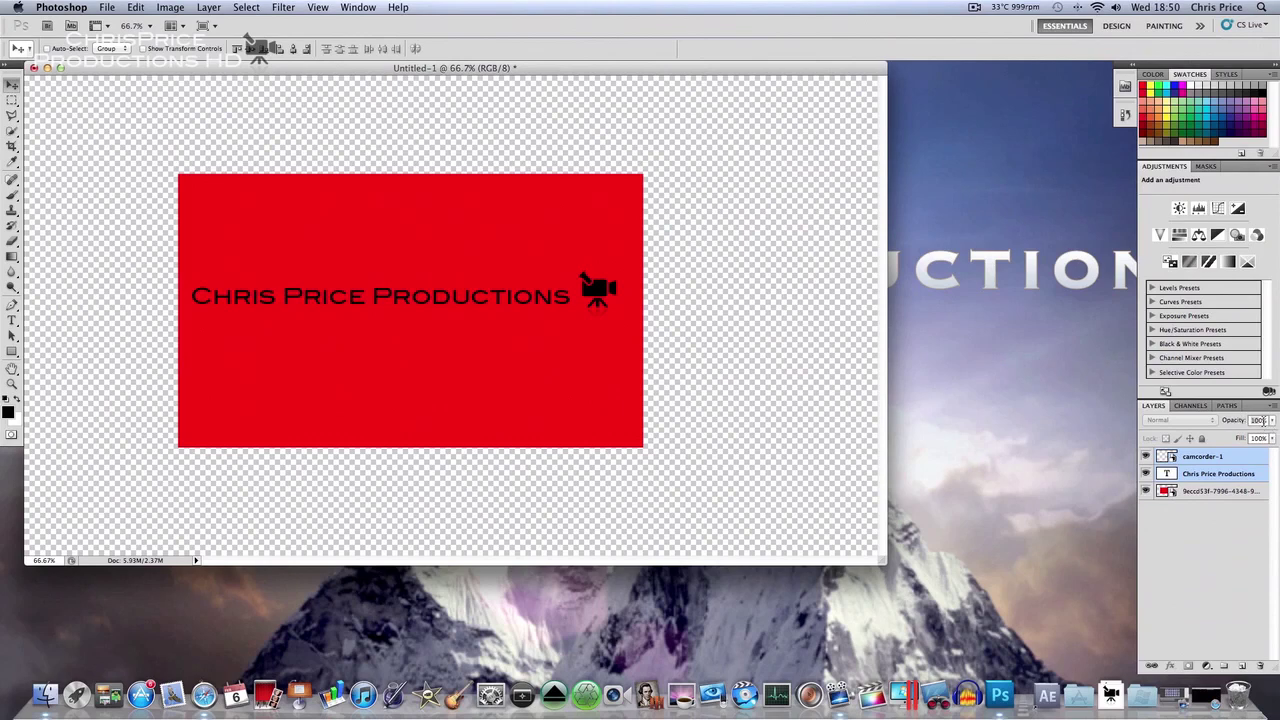
# Step: Try the text and camera icon layers' opacity at 20%, 30%, 40% and 60%
pyautogui.click(1262, 420)
pyautogui.moveTo(1233, 414); pyautogui.dragTo(1216, 414)
pyautogui.write('5')
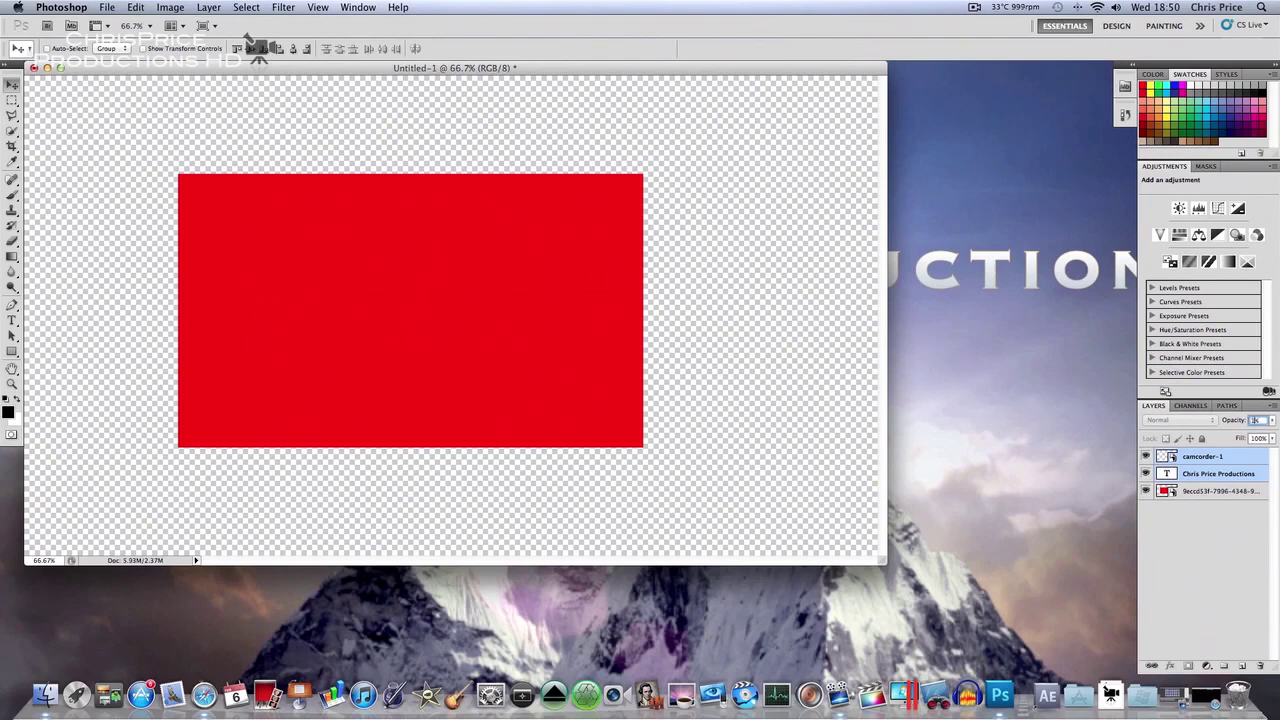
pyautogui.write('20')
pyautogui.press('Return')
pyautogui.write('30')
pyautogui.press('Return')
pyautogui.write('40')
pyautogui.press('Return')
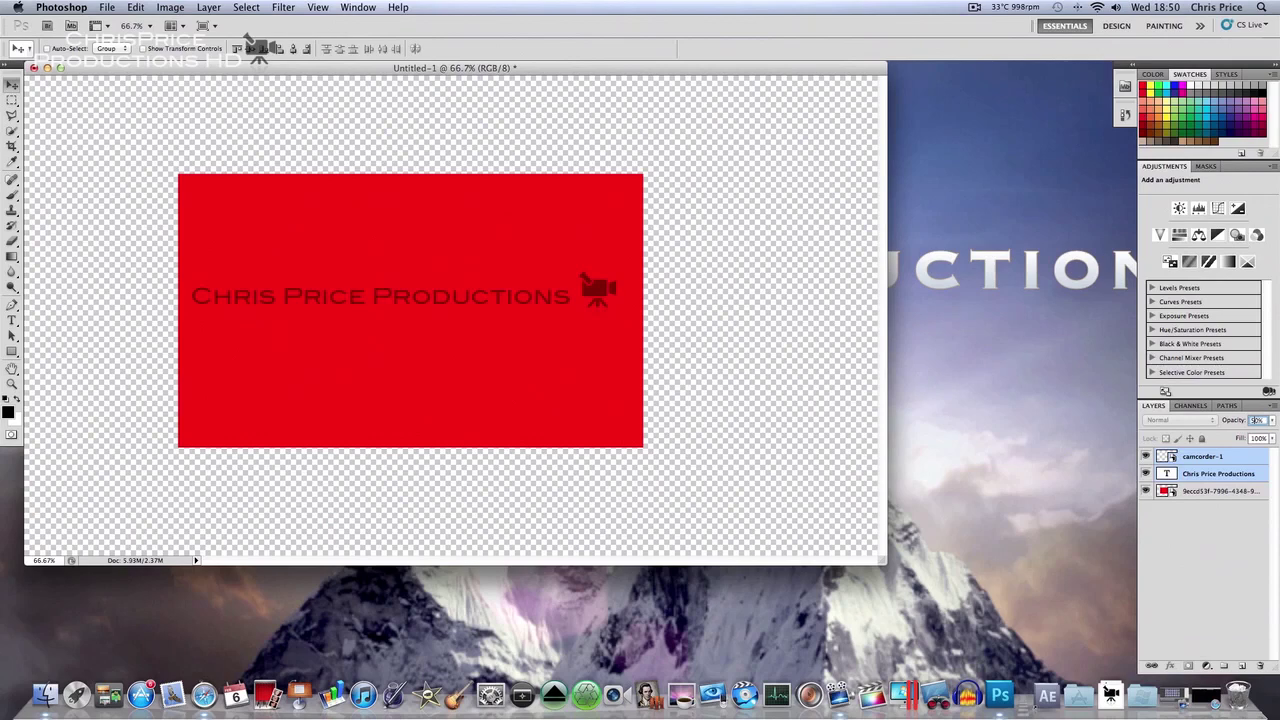
pyautogui.write('60')
pyautogui.press('Return')
# Step: Test further opacities (0, 90, 10, 100%) before settling the text and icon at 80%
pyautogui.write('0')
pyautogui.press('Return')
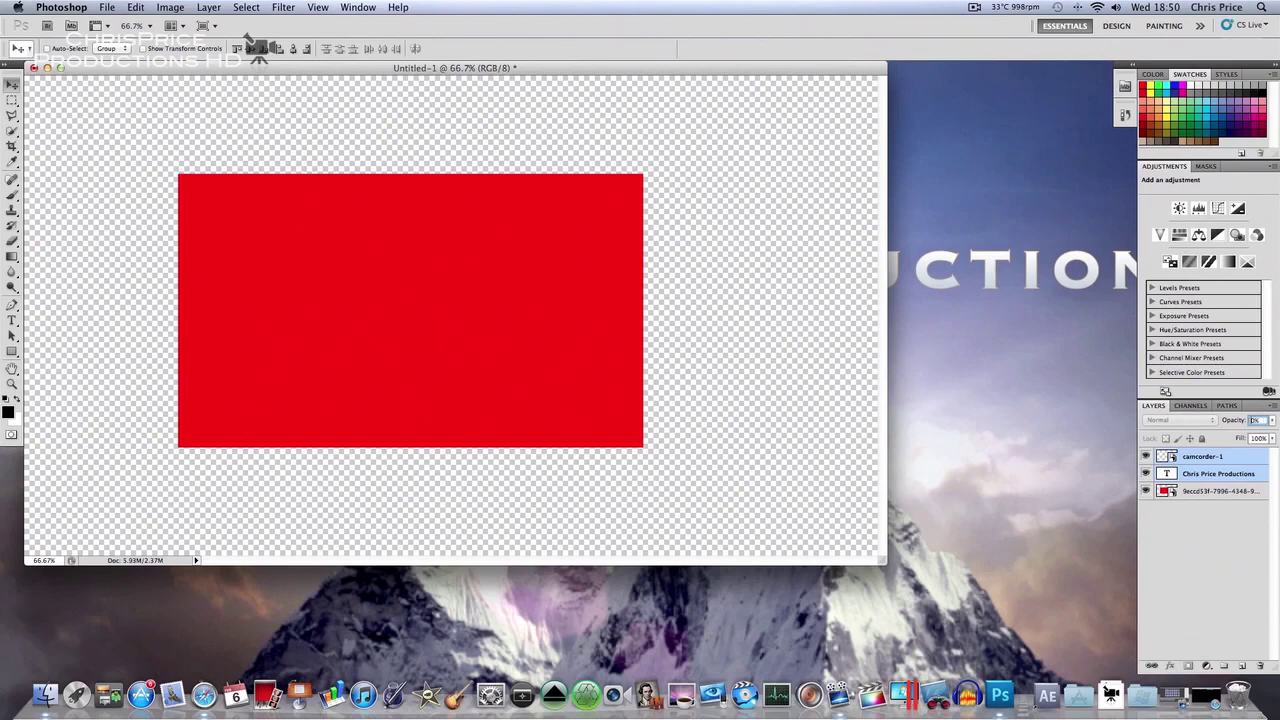
pyautogui.write('90')
pyautogui.press('Return')
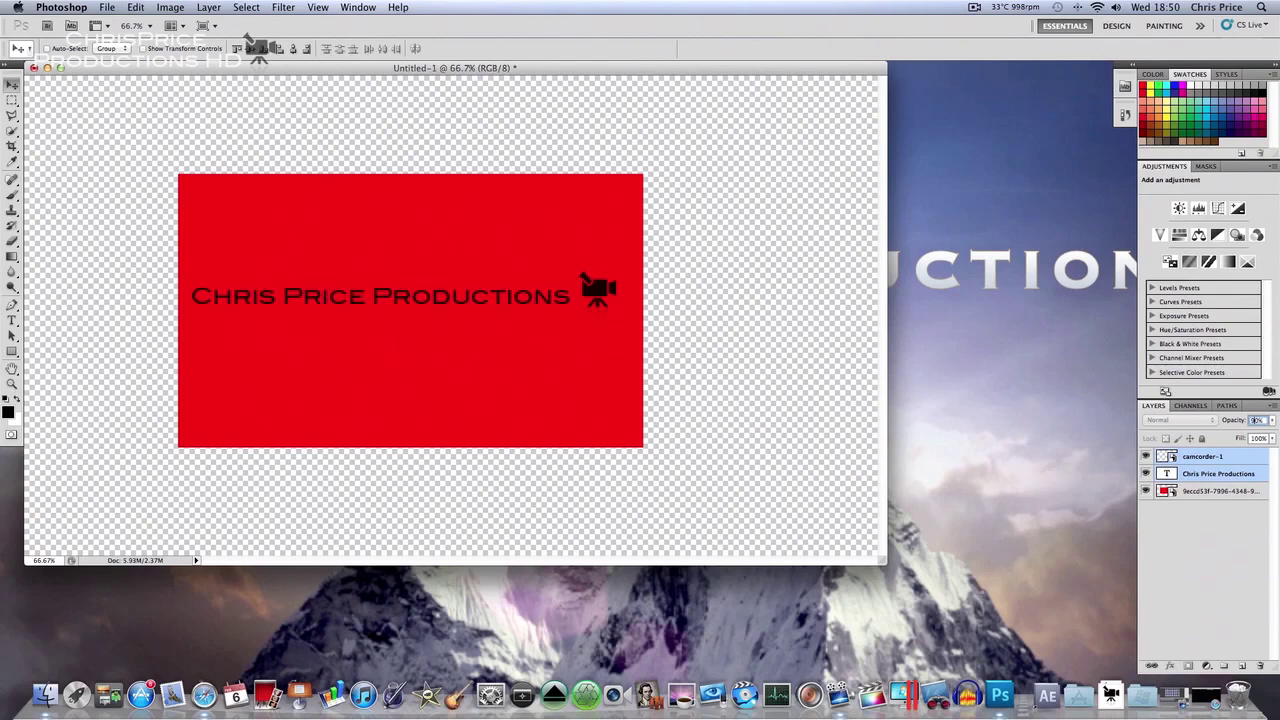
pyautogui.write('10')
pyautogui.press('Return')
pyautogui.write('100')
pyautogui.press('Return')
pyautogui.write('0')
pyautogui.press('Return')
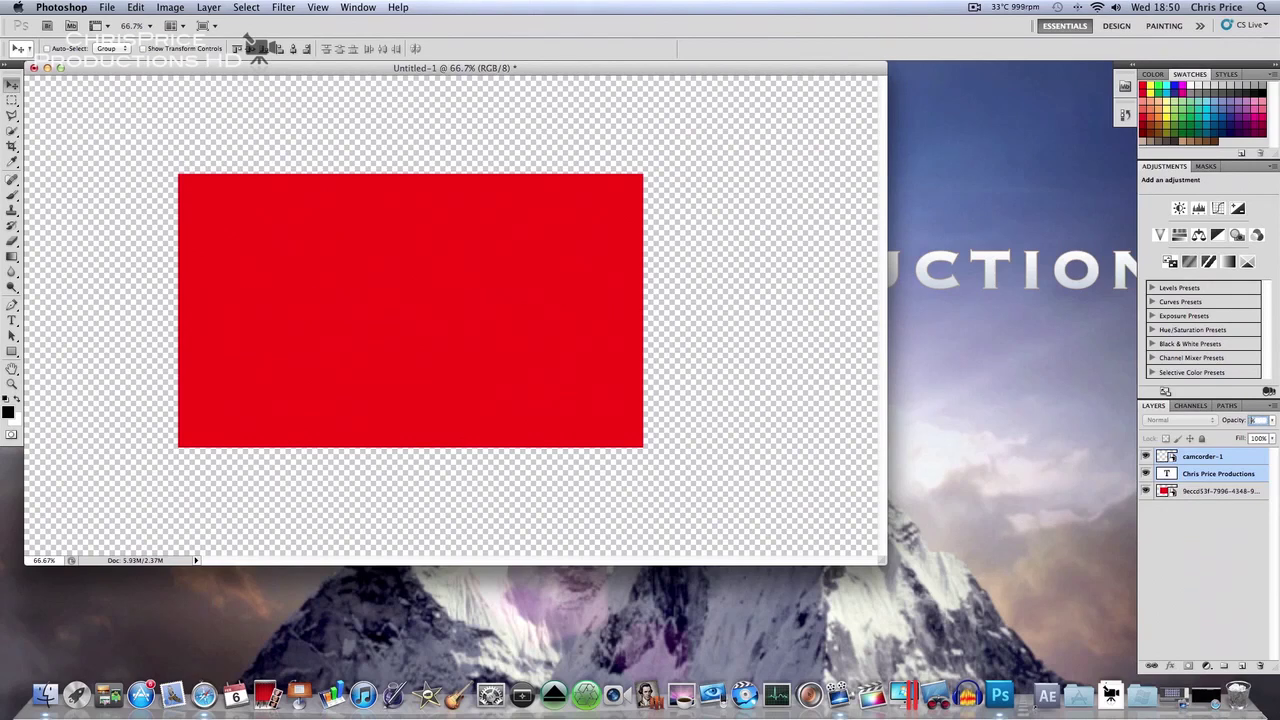
pyautogui.write('80')
pyautogui.press('Return')
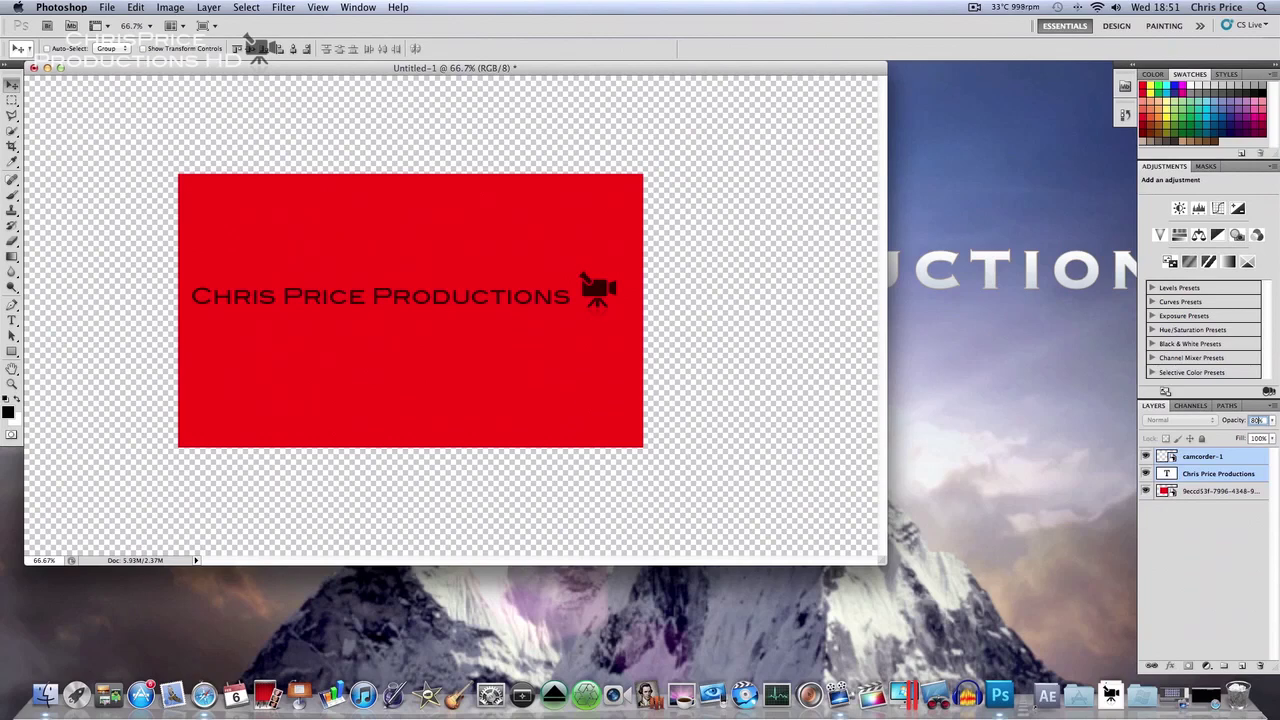
pyautogui.write('1')
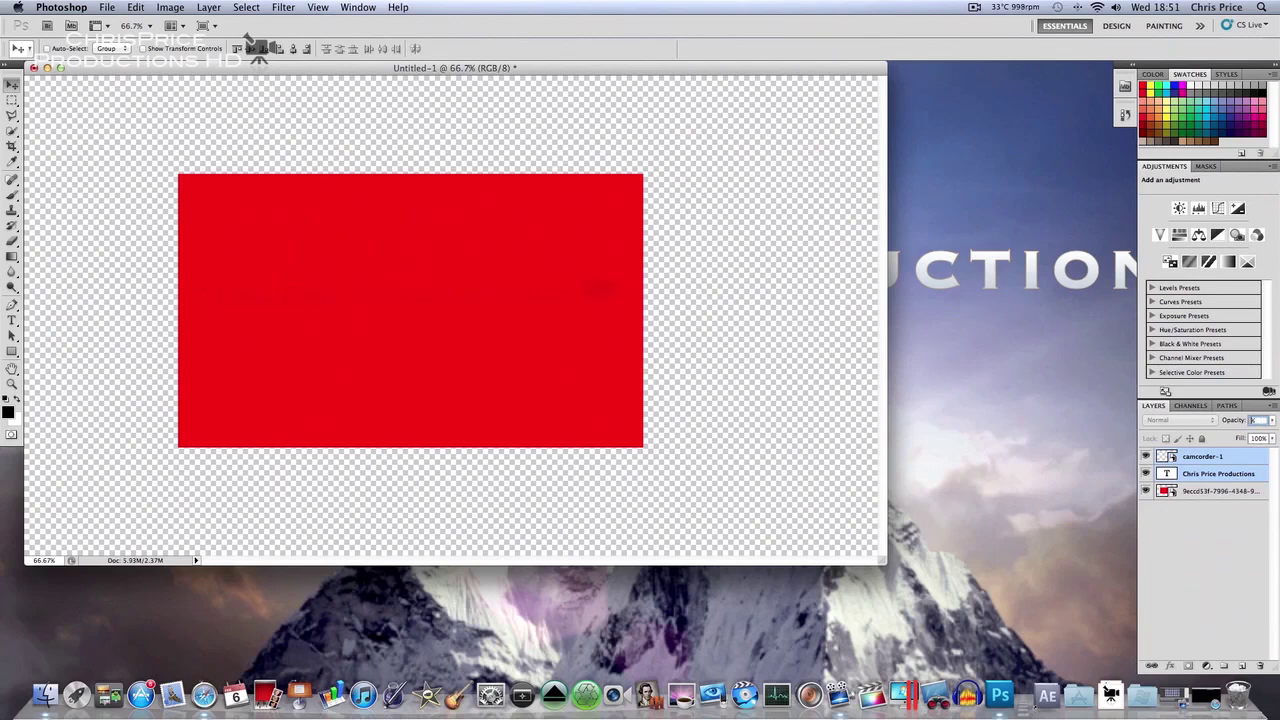
pyautogui.write('60')
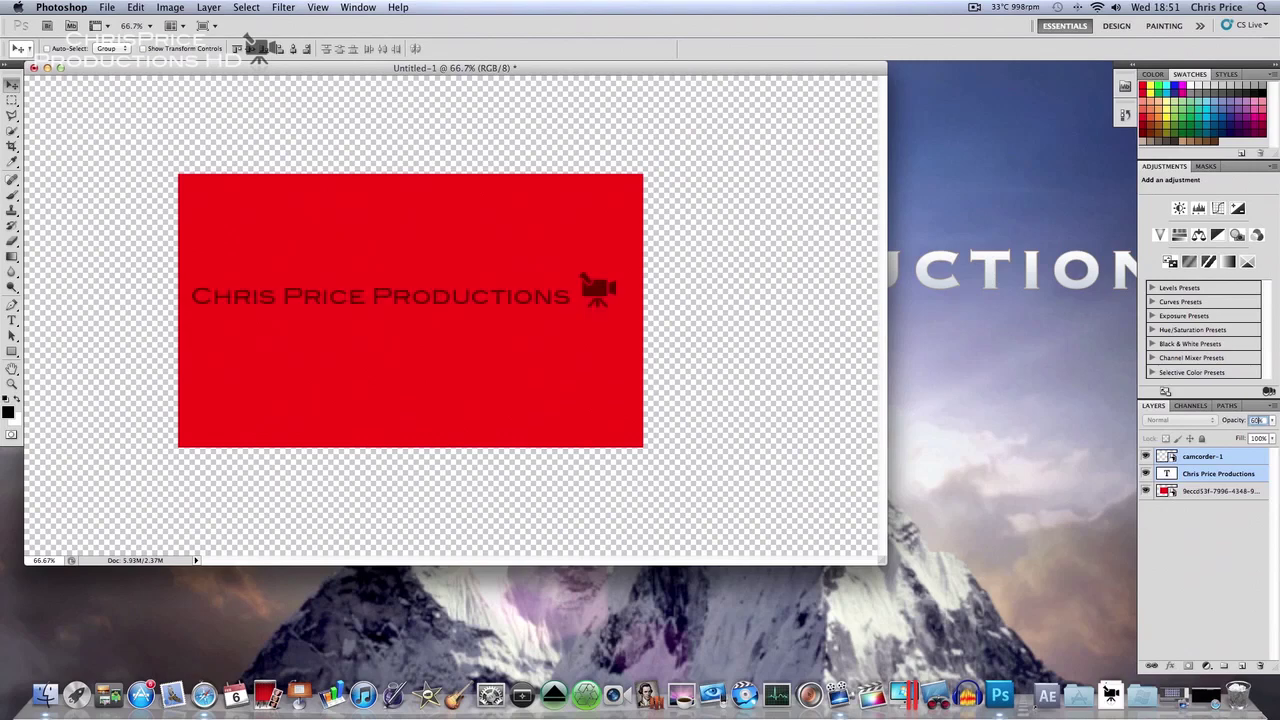
pyautogui.click(1207, 491)
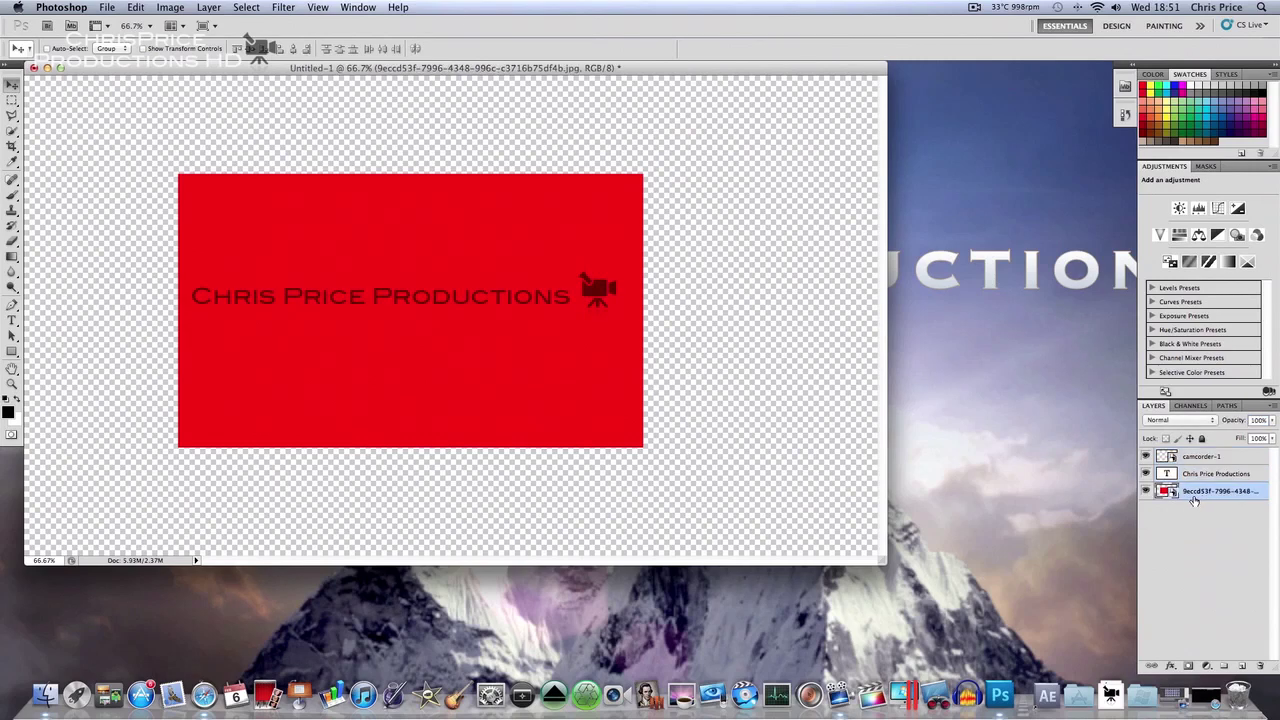
# Step: Drag the red background image around the canvas, then hide its layer
pyautogui.moveTo(418, 371); pyautogui.dragTo(912, 302)
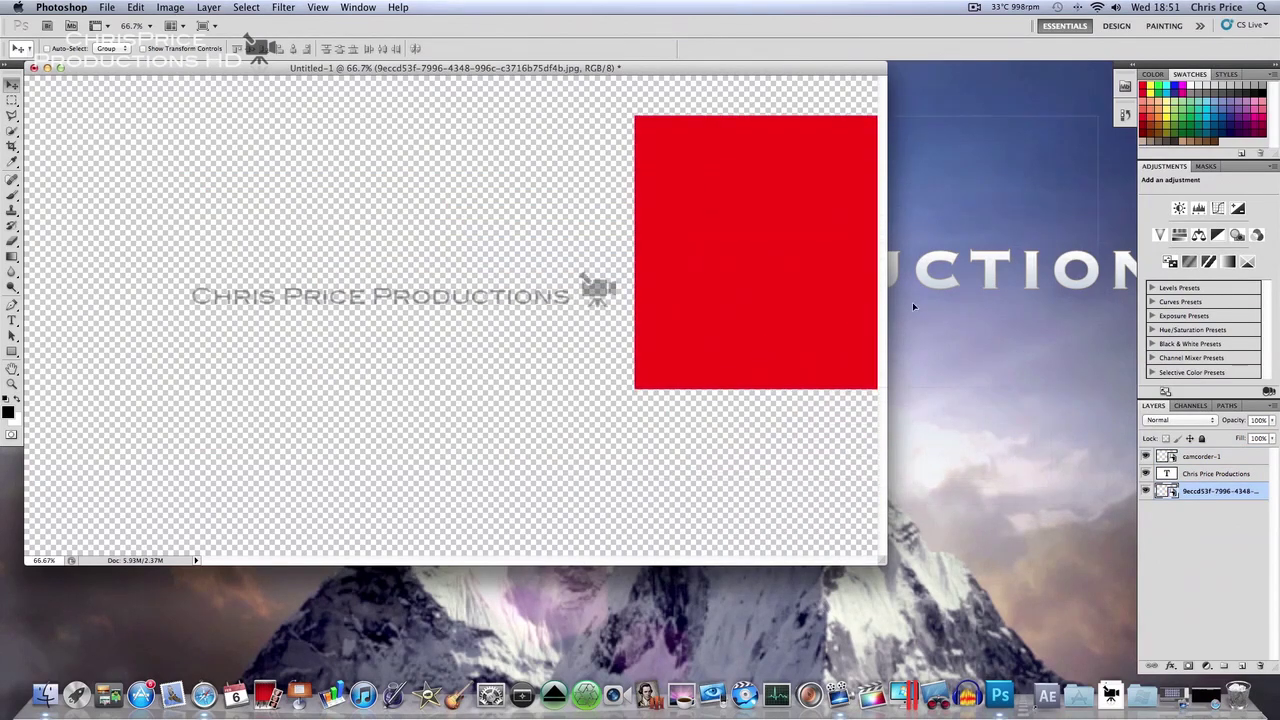
pyautogui.moveTo(902, 233); pyautogui.dragTo(675, 361)
pyautogui.moveTo(968, 393); pyautogui.dragTo(752, 350)
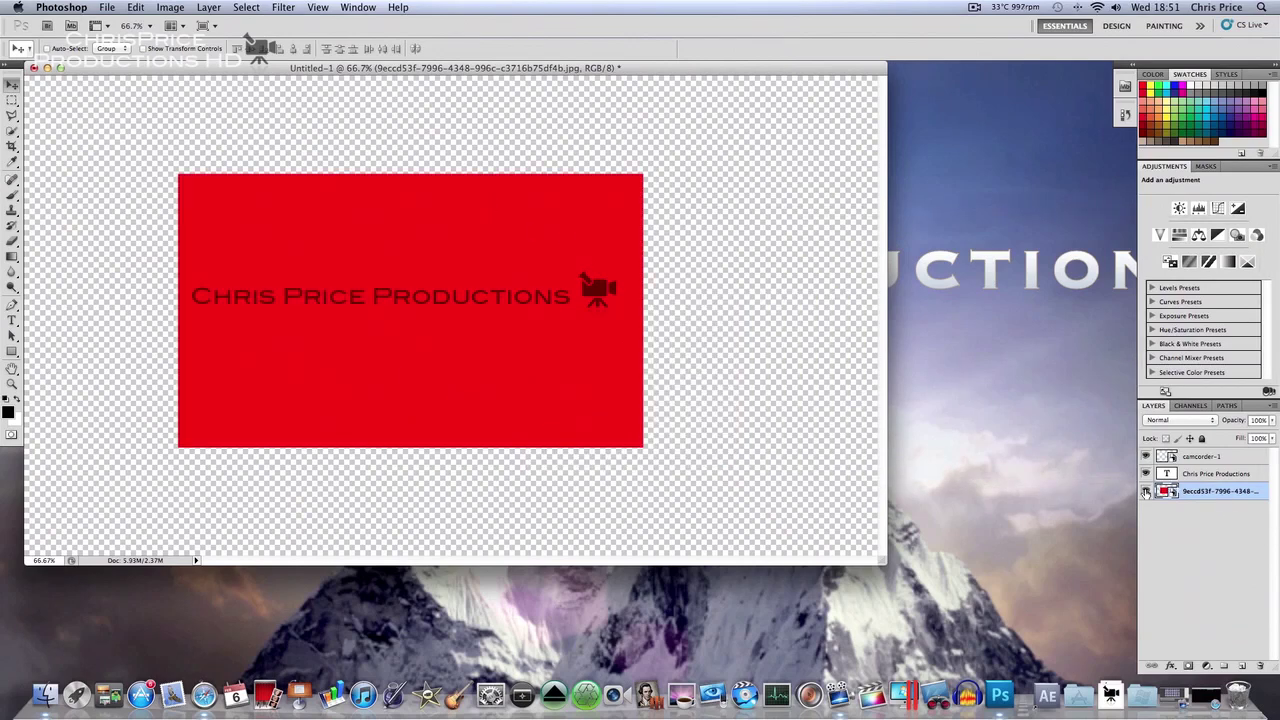
pyautogui.click(1146, 491)
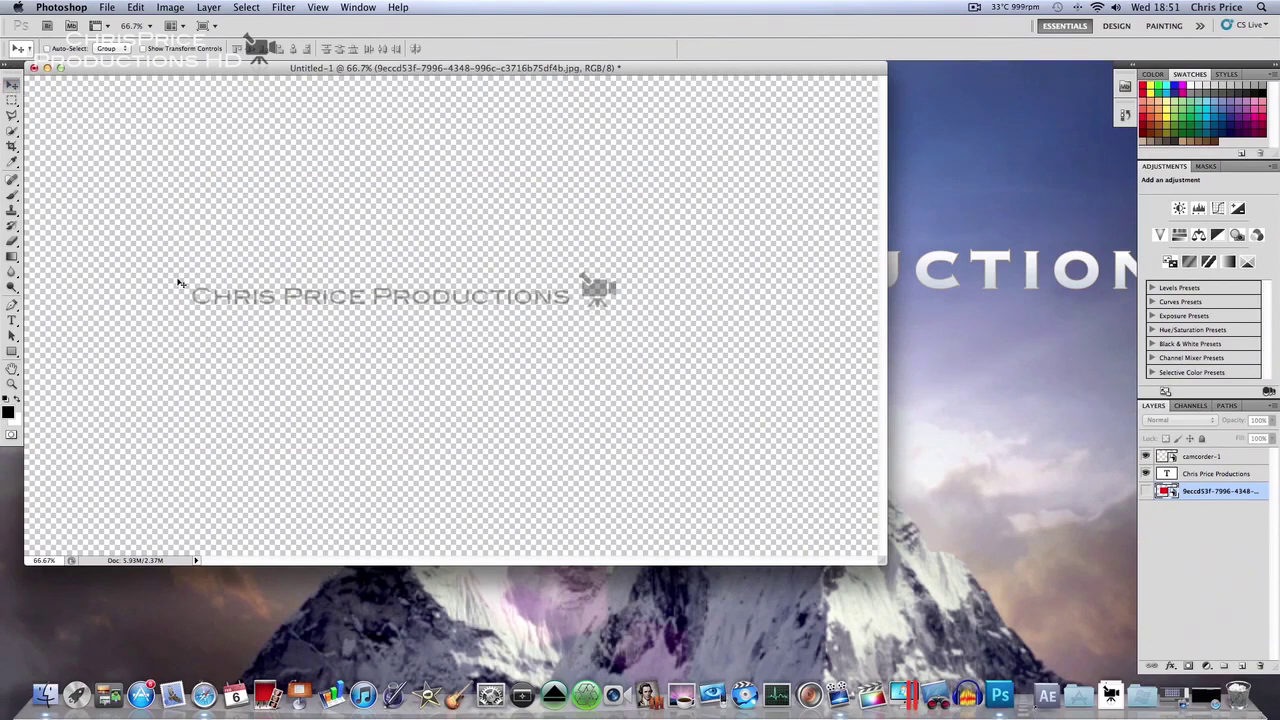
# Step: Select the whole 'Chris Price Productions' title line and recolour it white
pyautogui.click(12, 320)
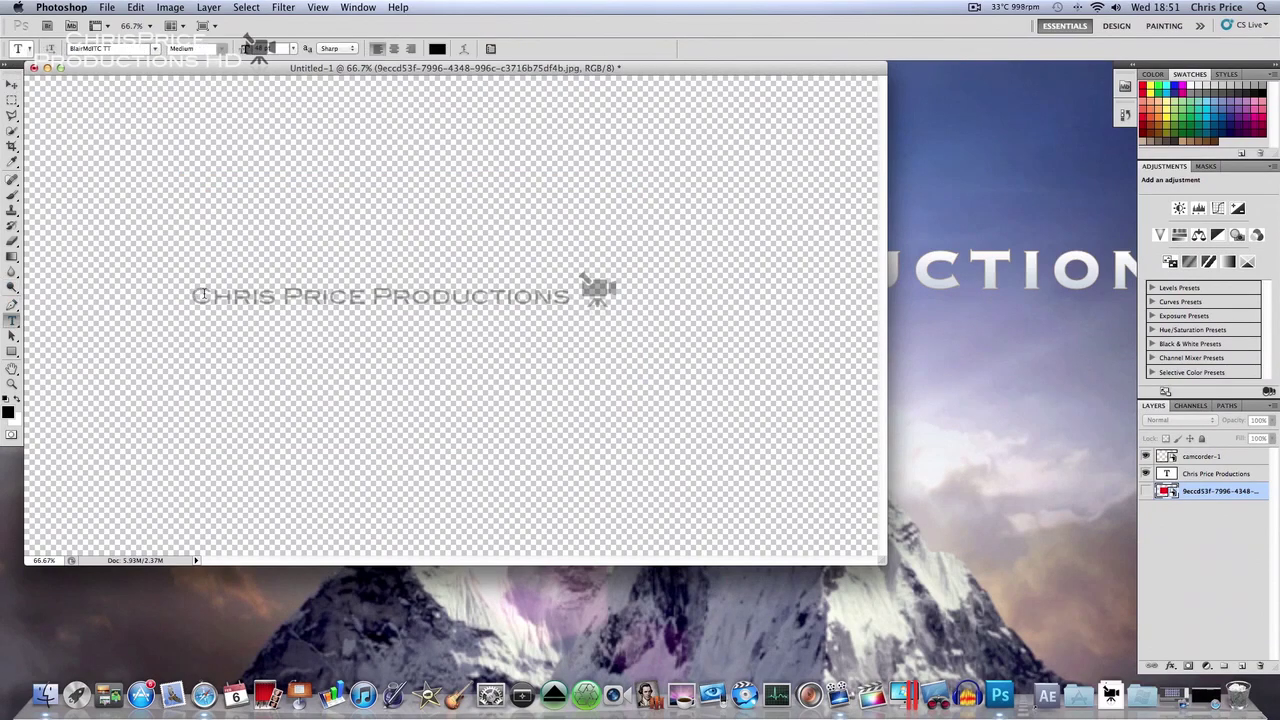
pyautogui.click(202, 295)
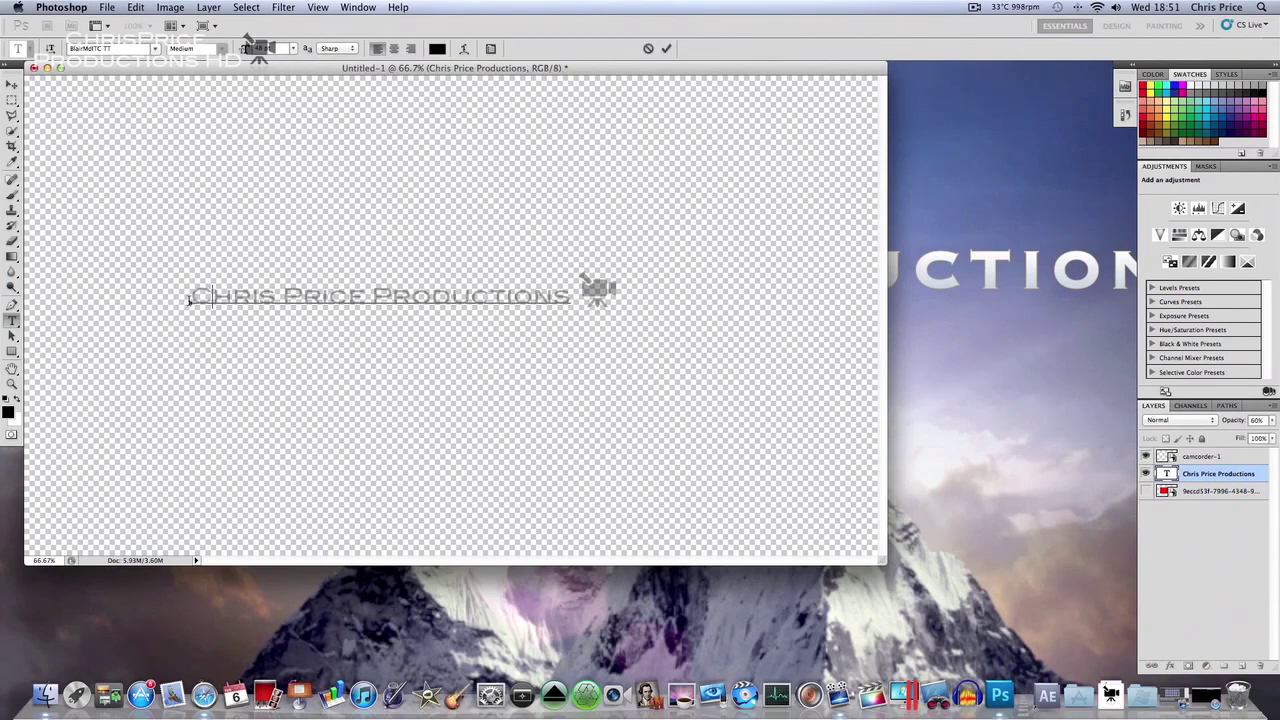
pyautogui.moveTo(190, 296); pyautogui.dragTo(629, 314)
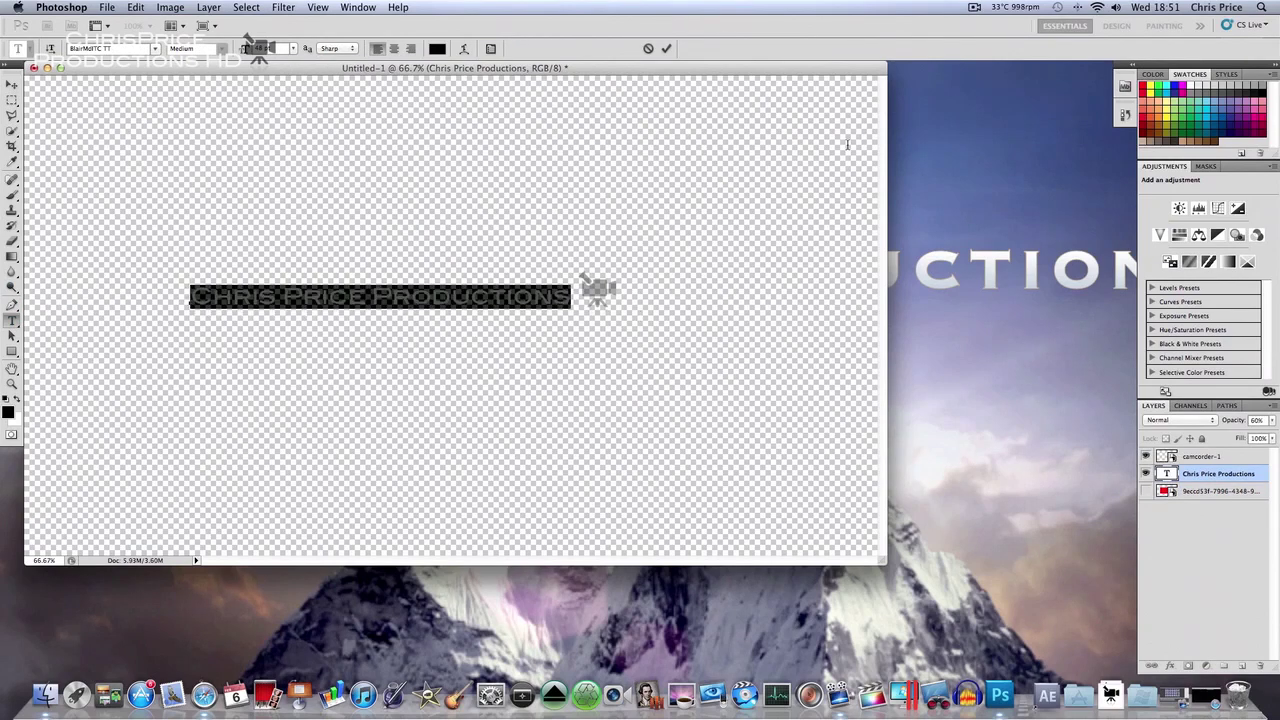
pyautogui.click(1197, 80)
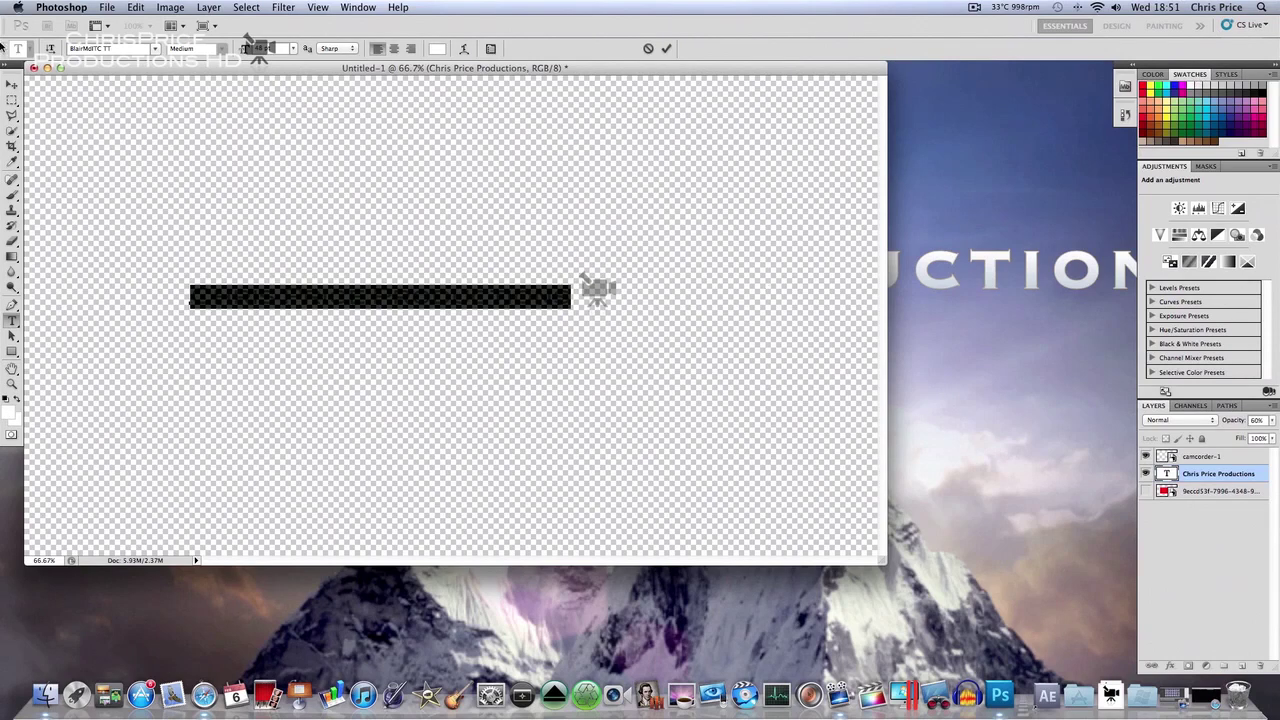
pyautogui.click(12, 84)
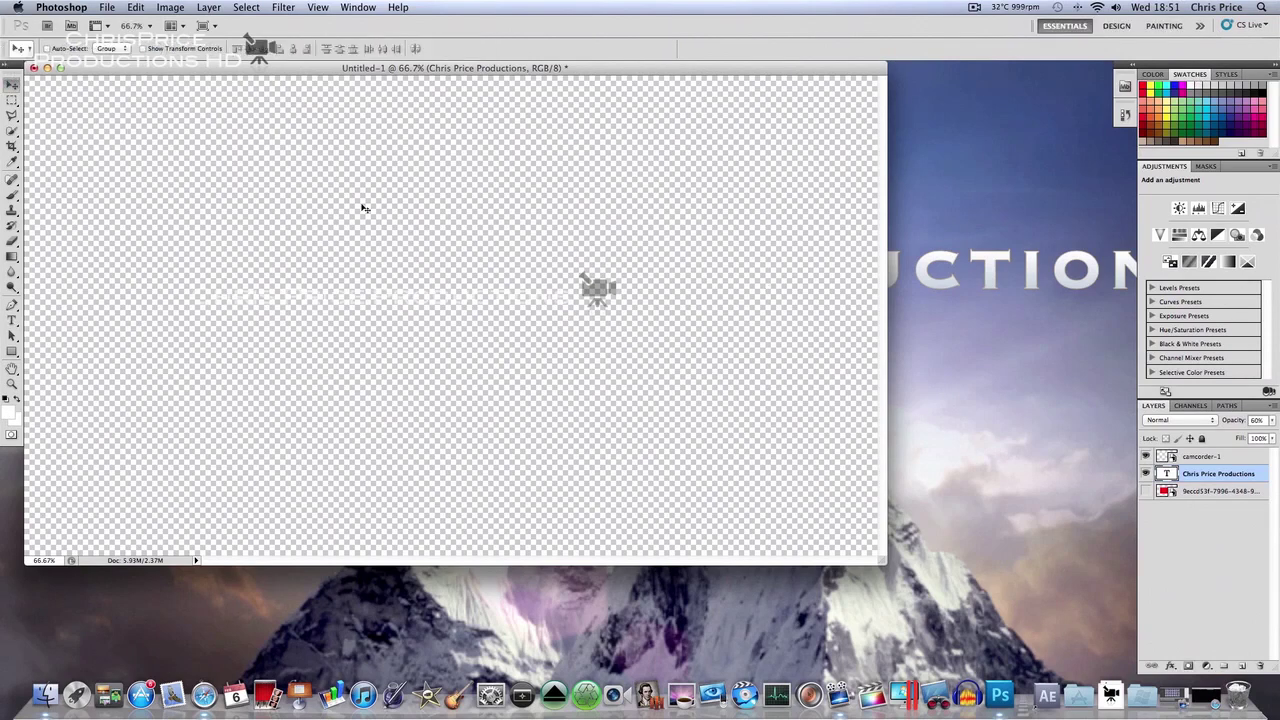
# Step: Remove the red background image layer from the Layers panel, confirming the deletion
pyautogui.click(1194, 496)
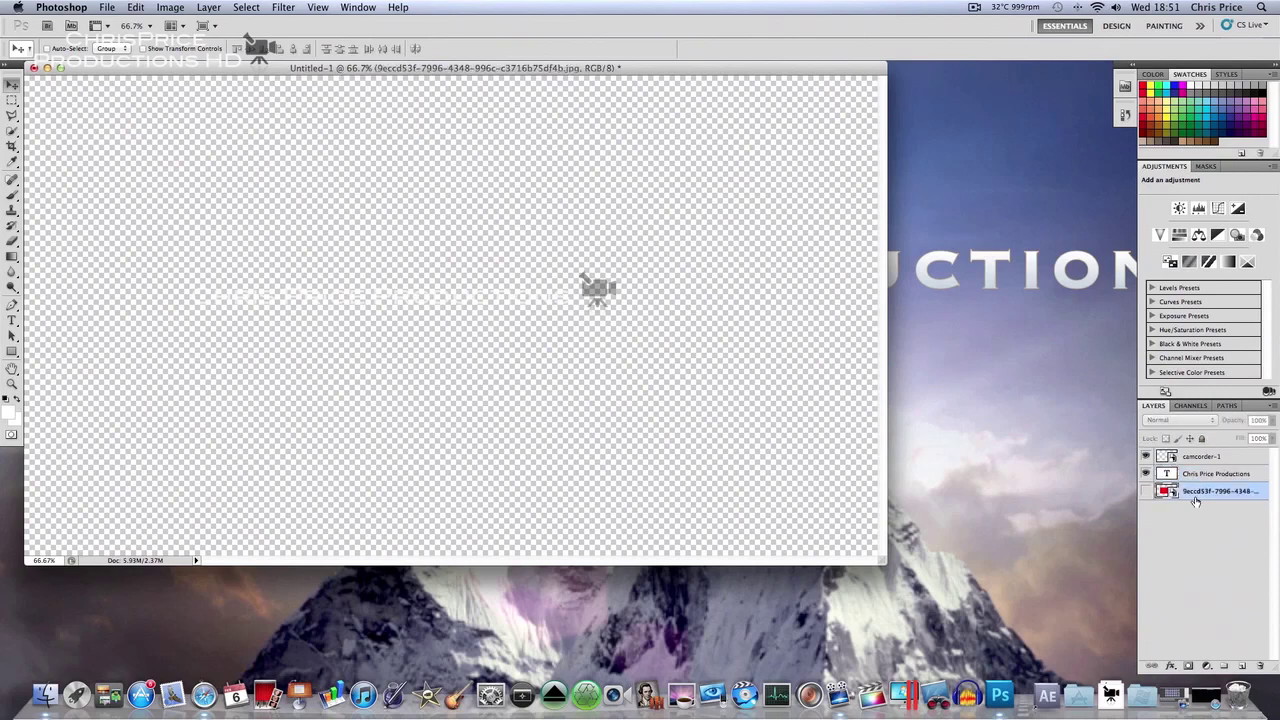
pyautogui.click(1145, 491)
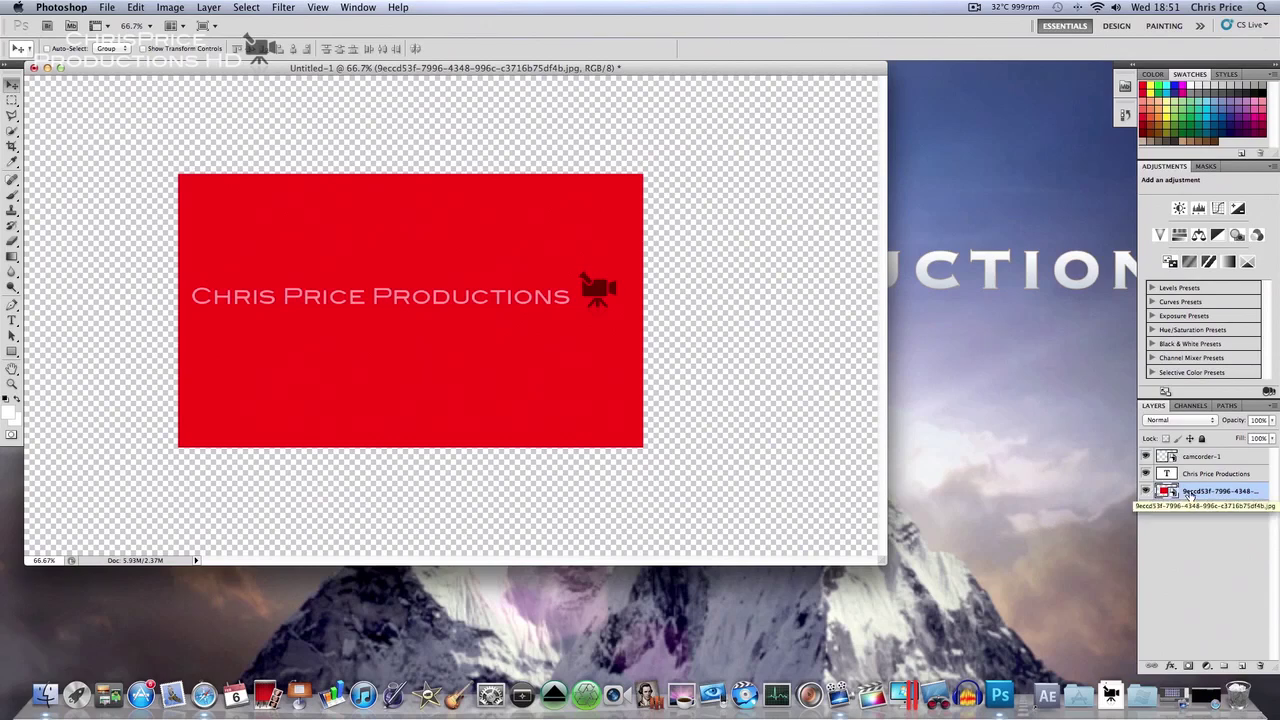
pyautogui.rightClick(1190, 496)
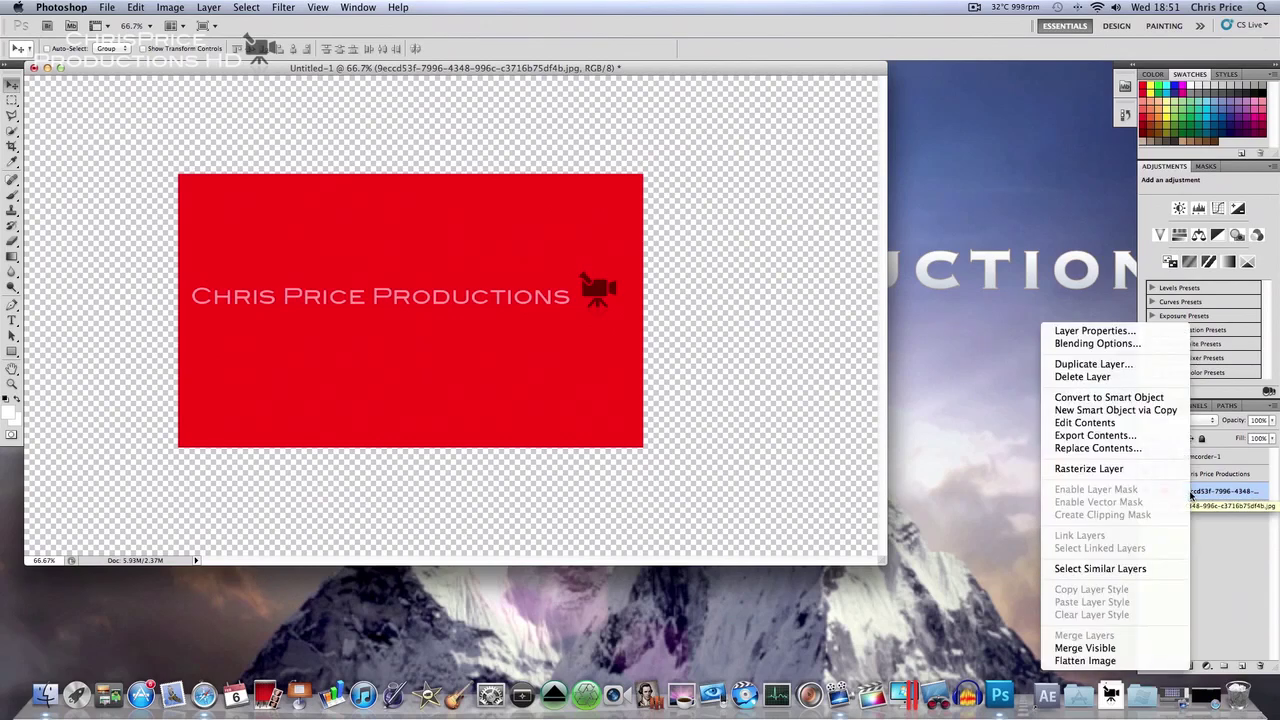
pyautogui.click(1080, 377)
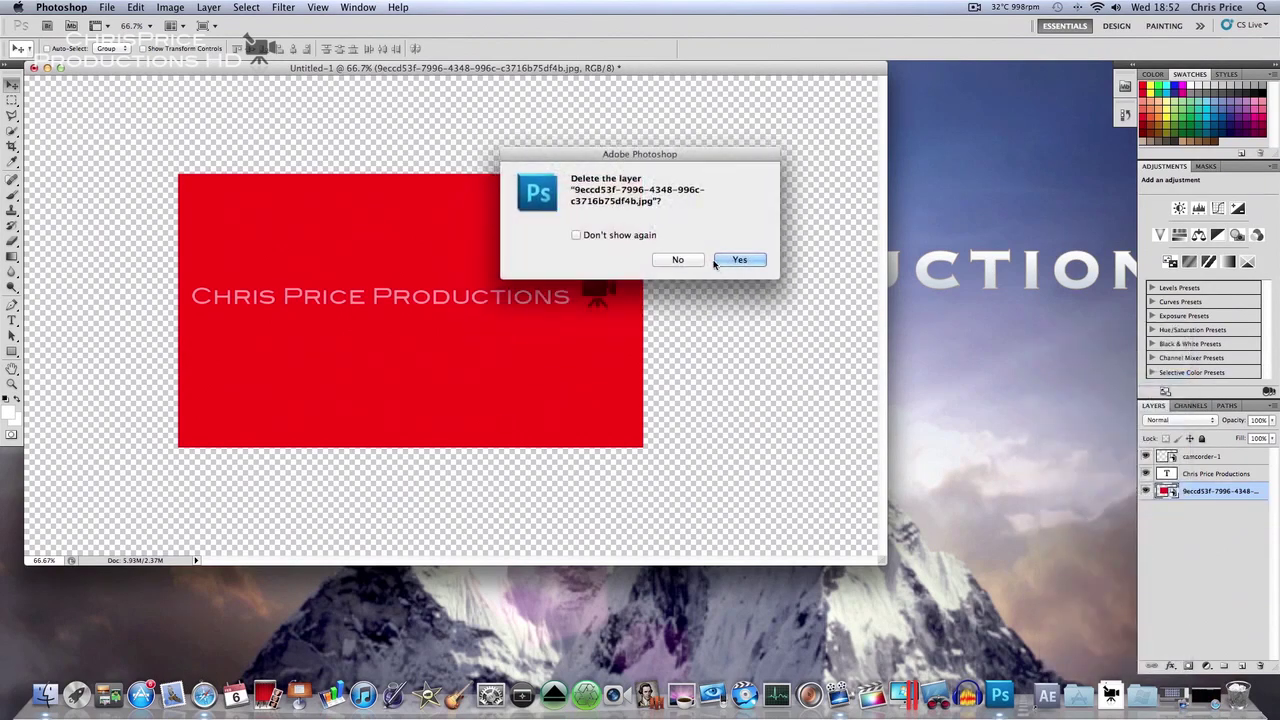
pyautogui.click(738, 259)
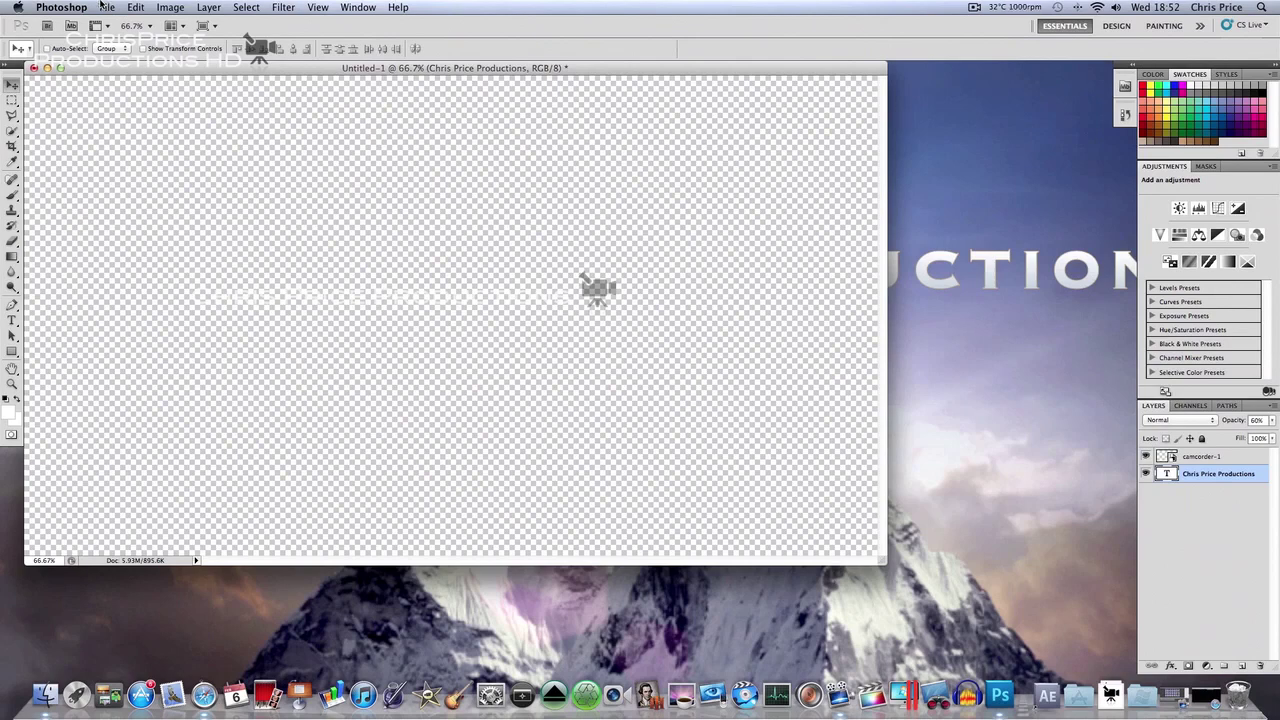
# Step: Start a Save As of the document with PNG chosen as the file format
pyautogui.click(103, 6)
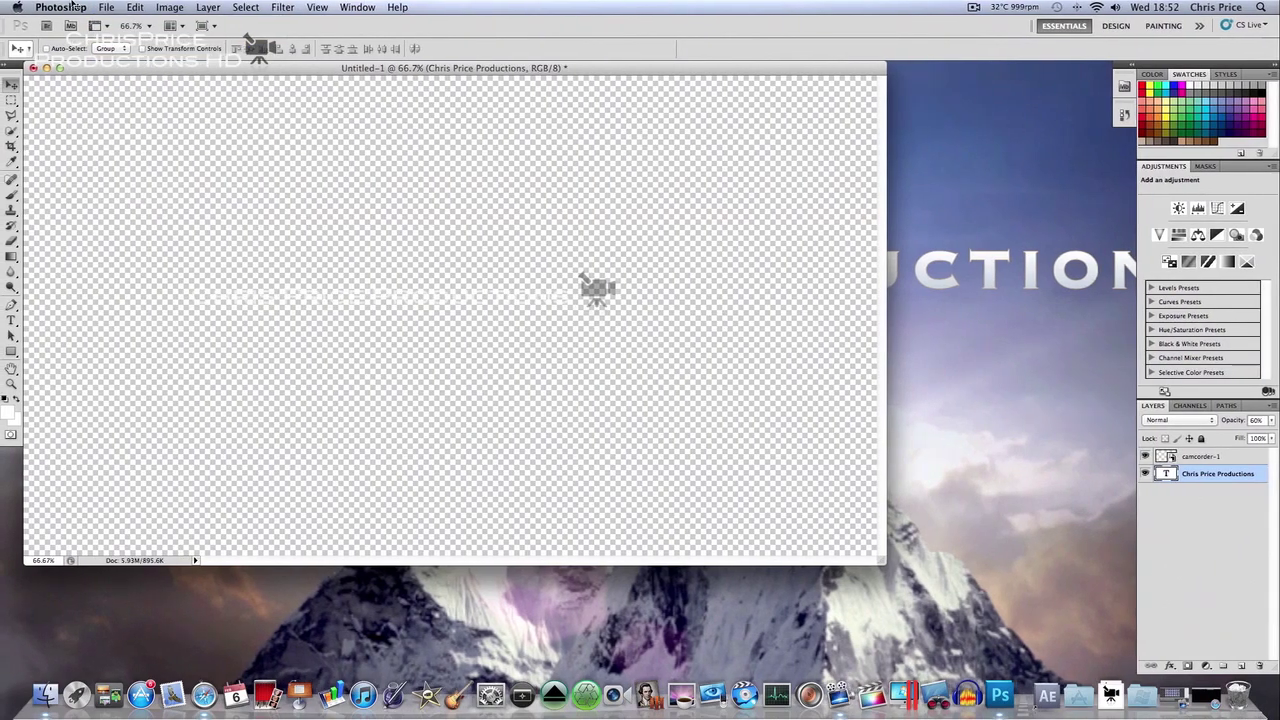
pyautogui.click(103, 6)
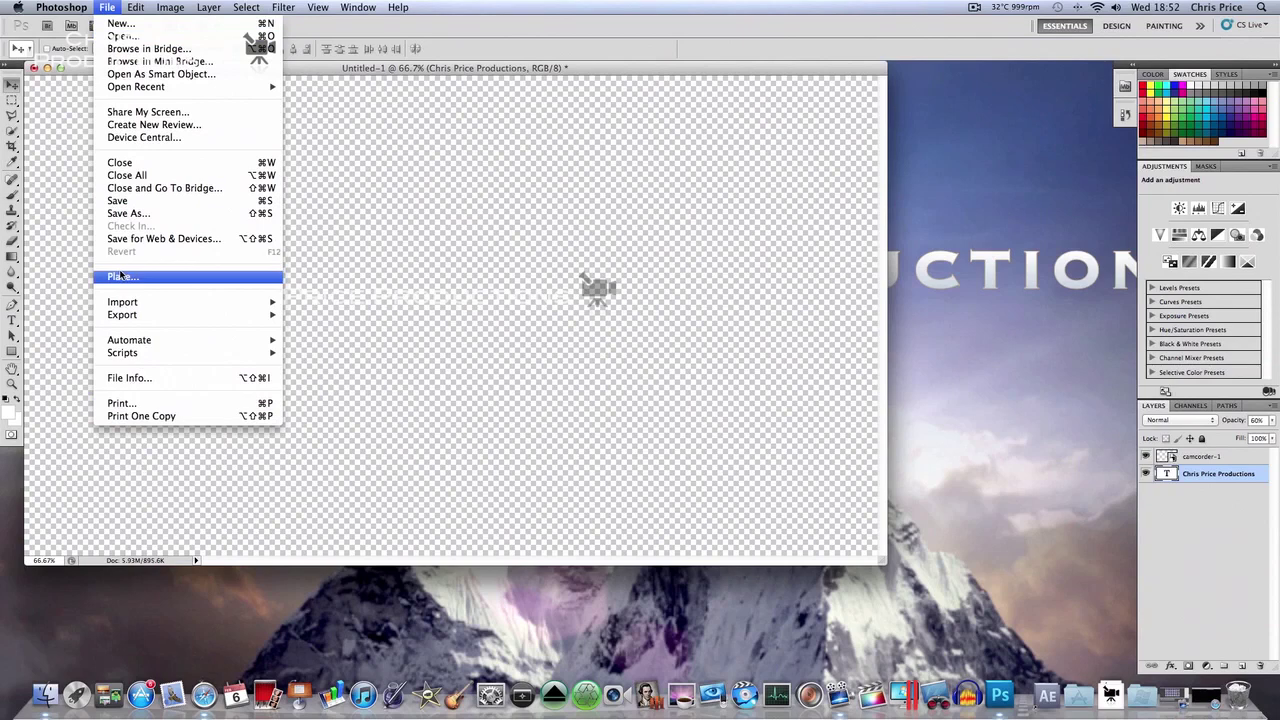
pyautogui.click(130, 213)
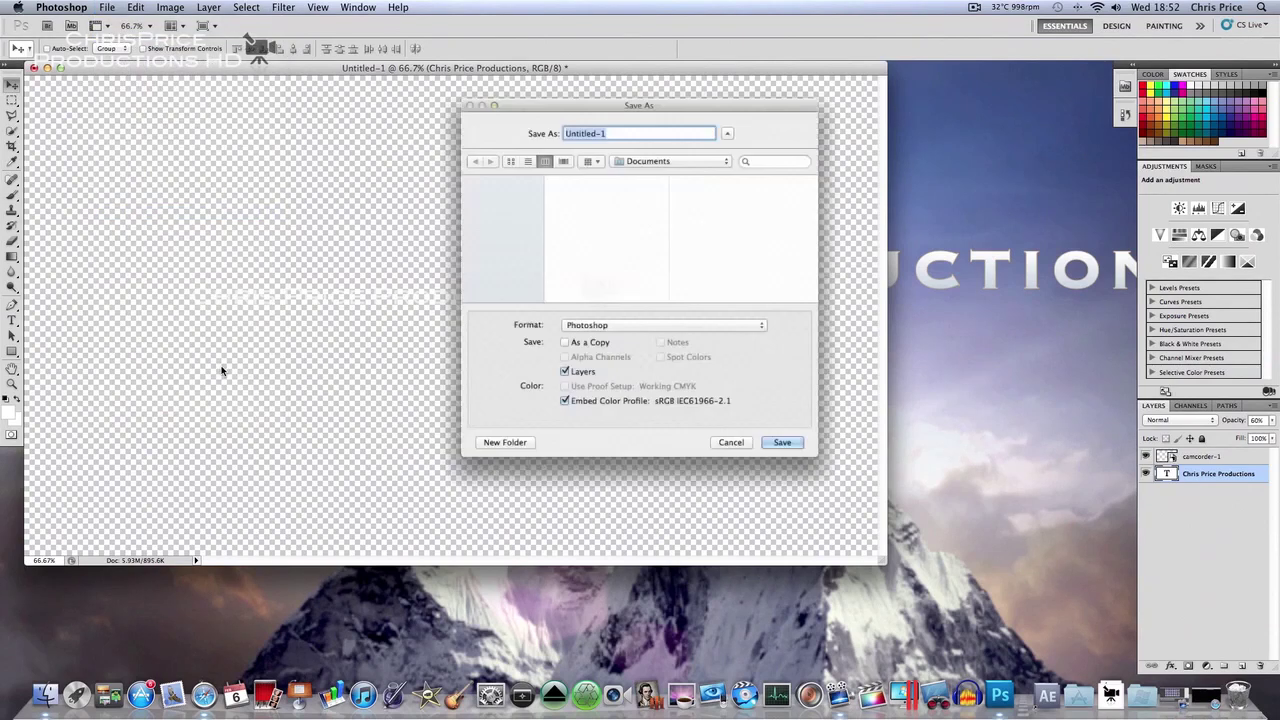
pyautogui.click(590, 330)
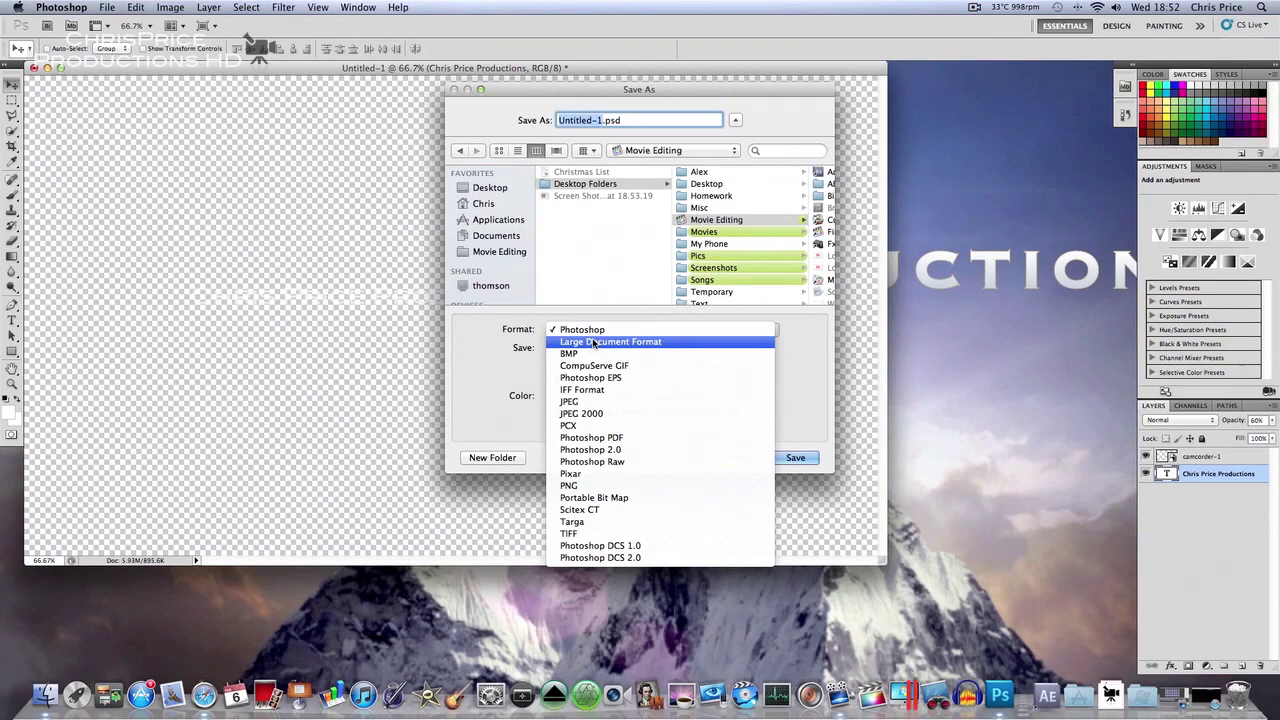
pyautogui.click(585, 329)
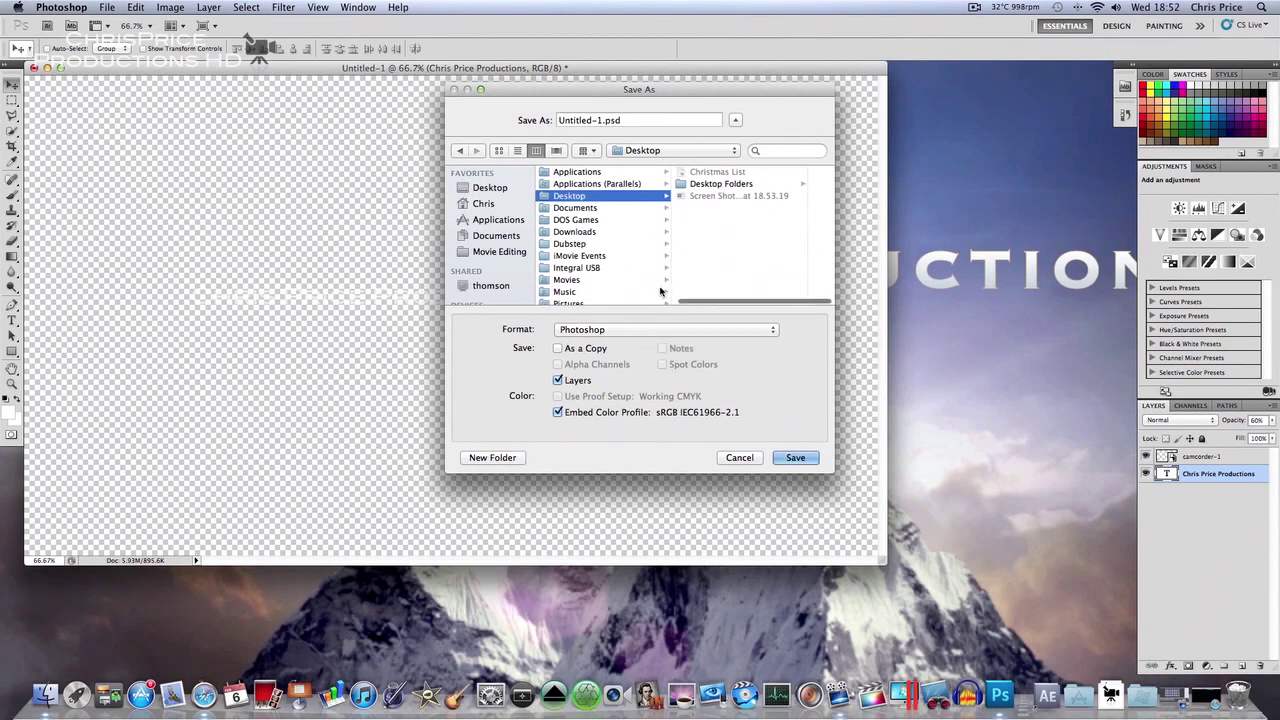
pyautogui.click(622, 338)
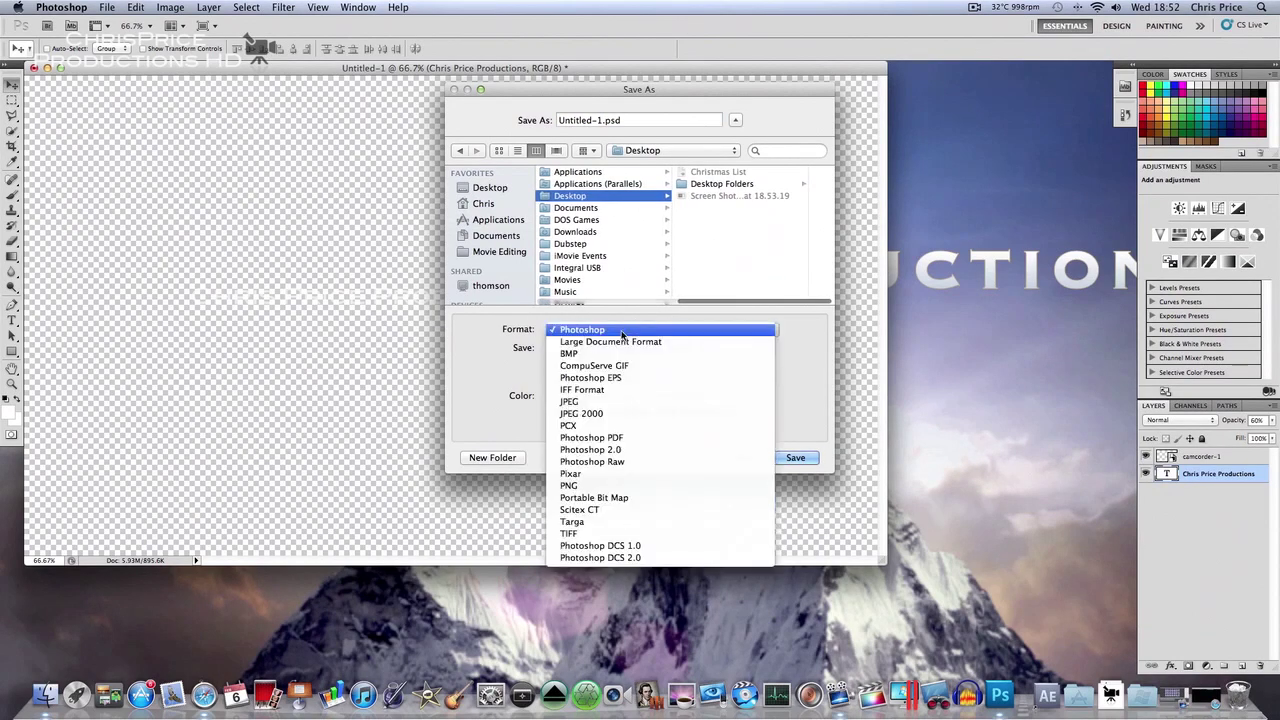
pyautogui.click(633, 486)
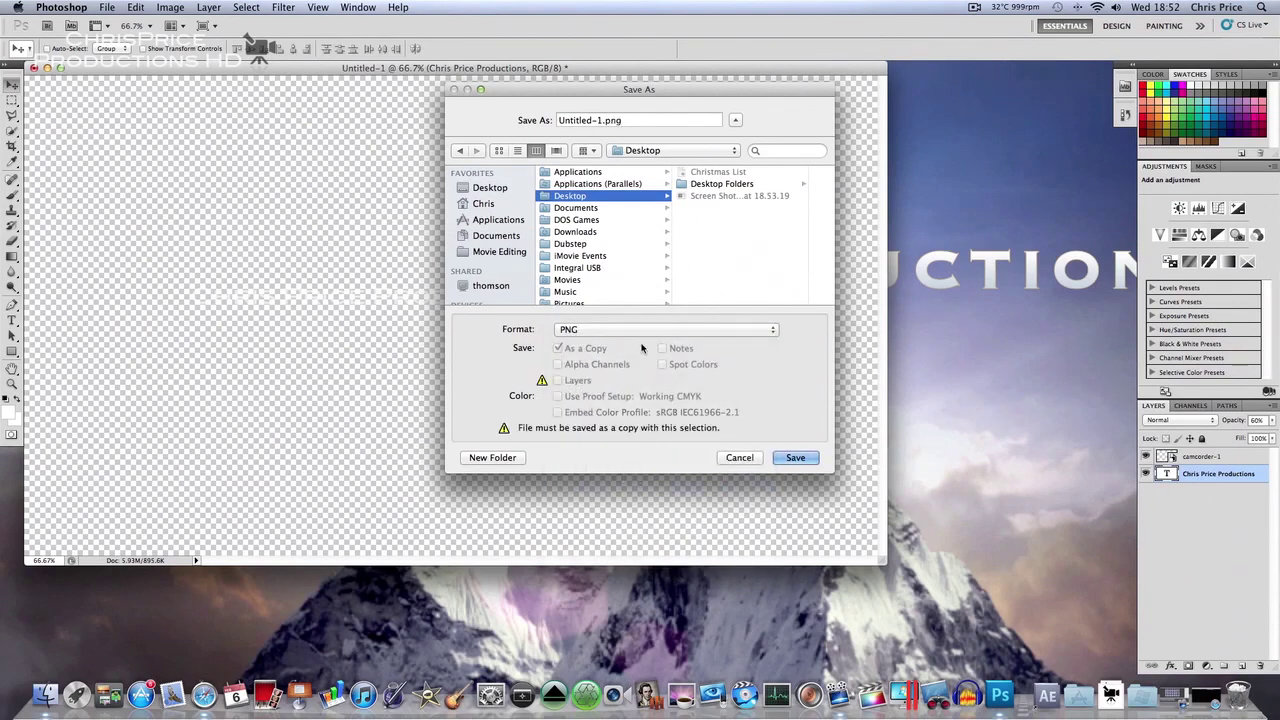
# Step: Name the file 'Logo' and save it to the Desktop
pyautogui.click(600, 119)
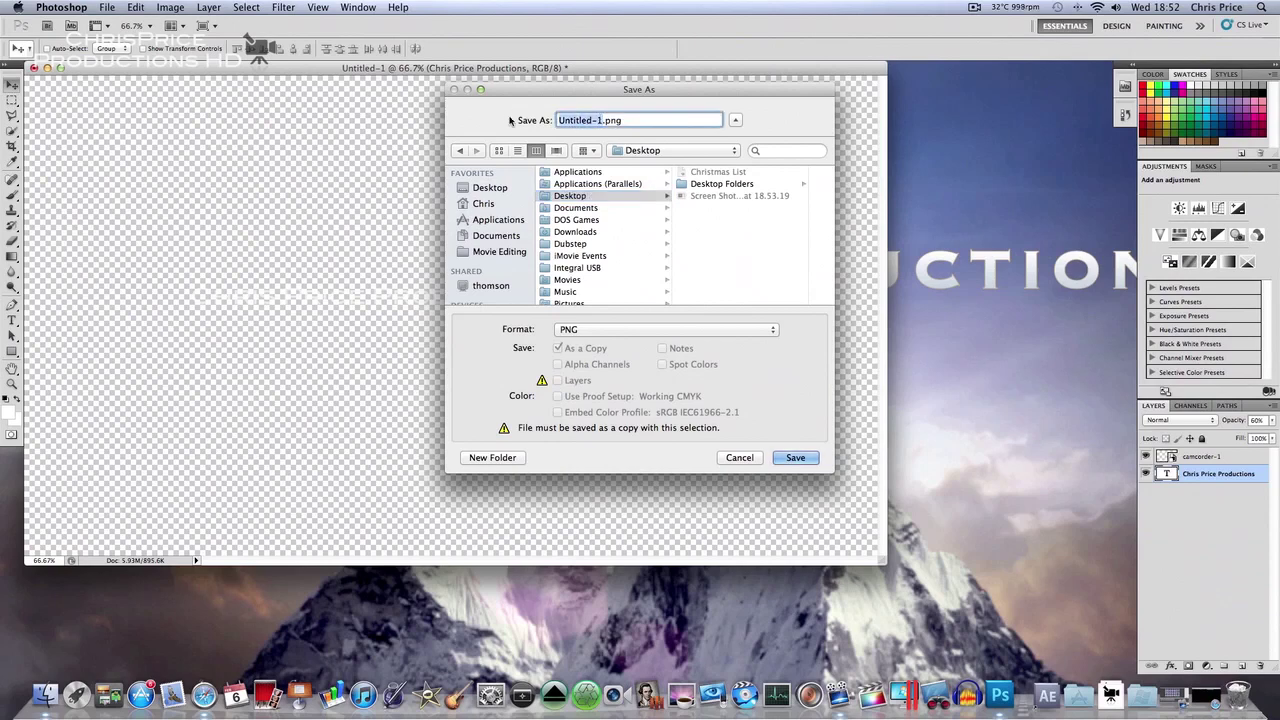
pyautogui.write('Logo')
pyautogui.click(733, 239)
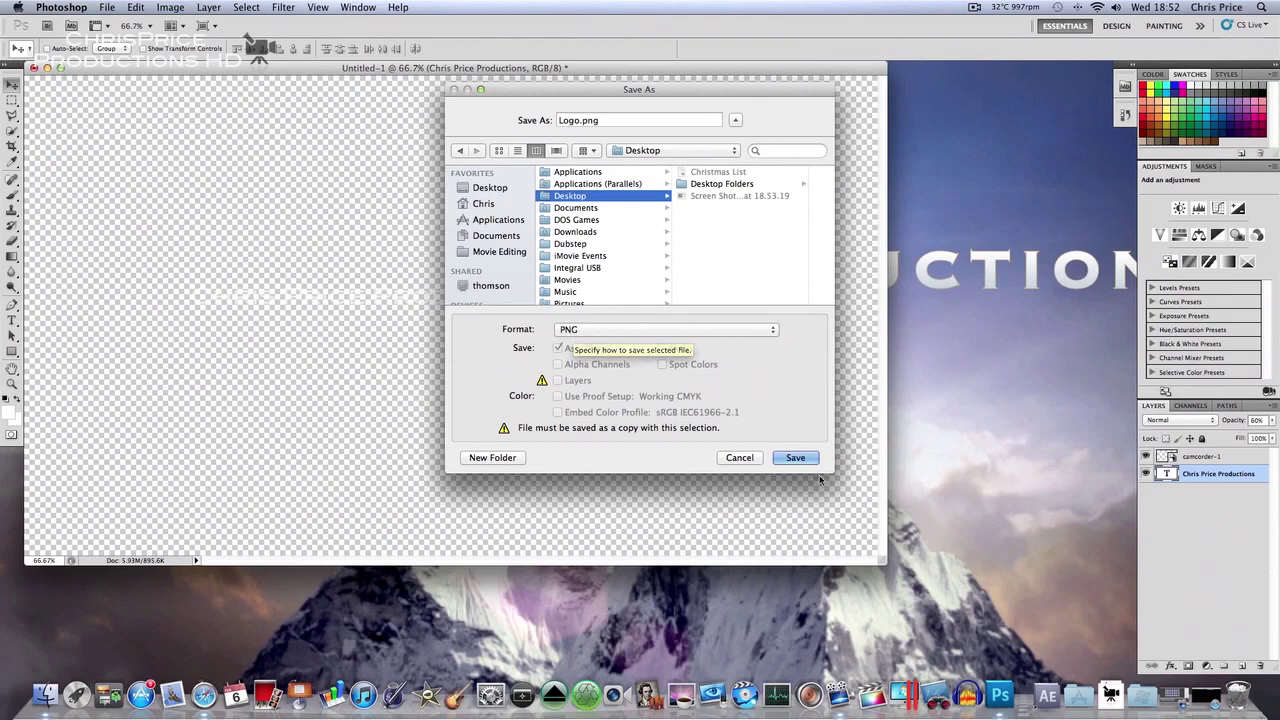
pyautogui.click(795, 458)
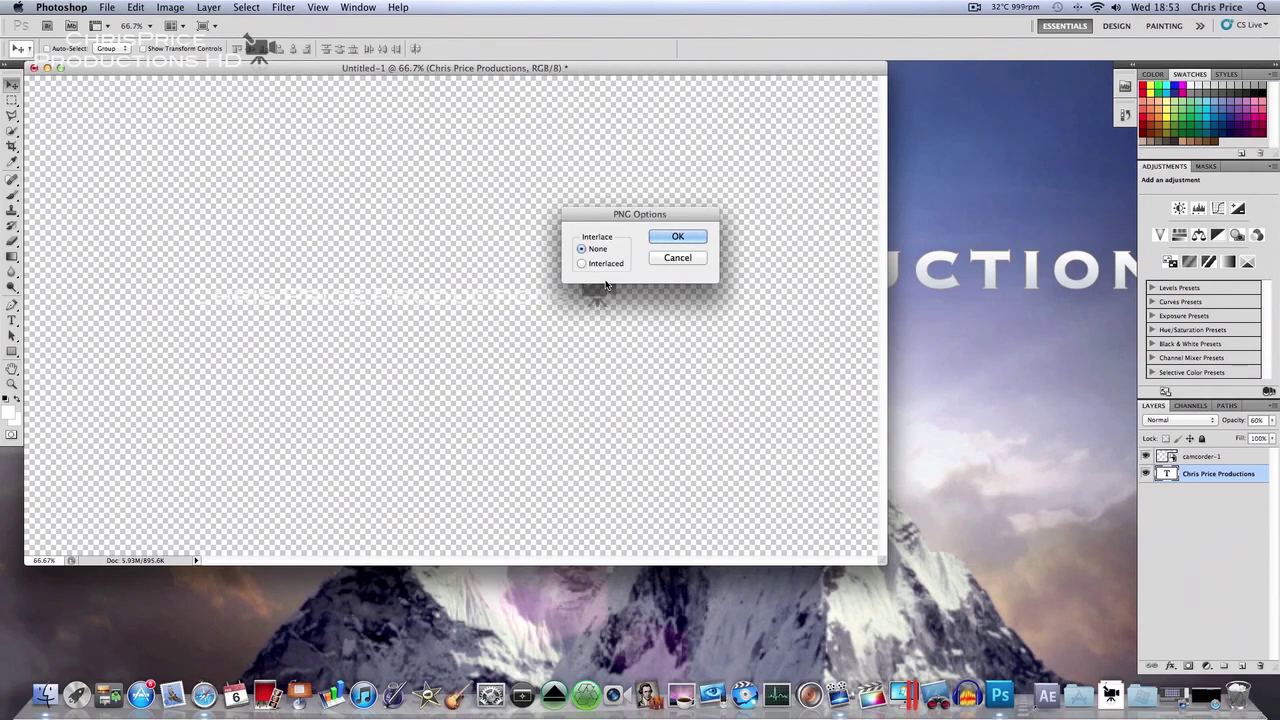
# Step: Leave PNG Interlace set to None and confirm to write Logo.png
pyautogui.click(594, 265)
pyautogui.click(580, 248)
pyautogui.click(583, 264)
pyautogui.click(582, 249)
pyautogui.click(682, 237)
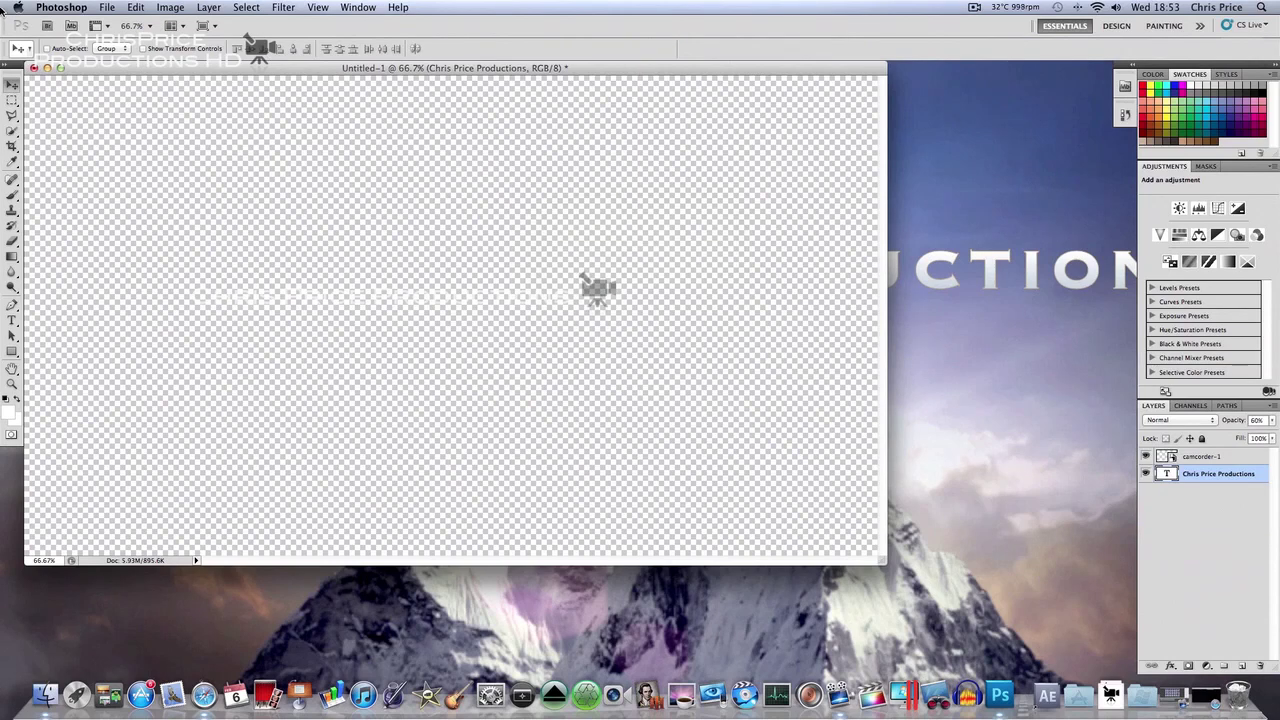
# Step: Quit Photoshop, discarding unsaved changes to the layered document
pyautogui.click(38, 8)
pyautogui.click(97, 135)
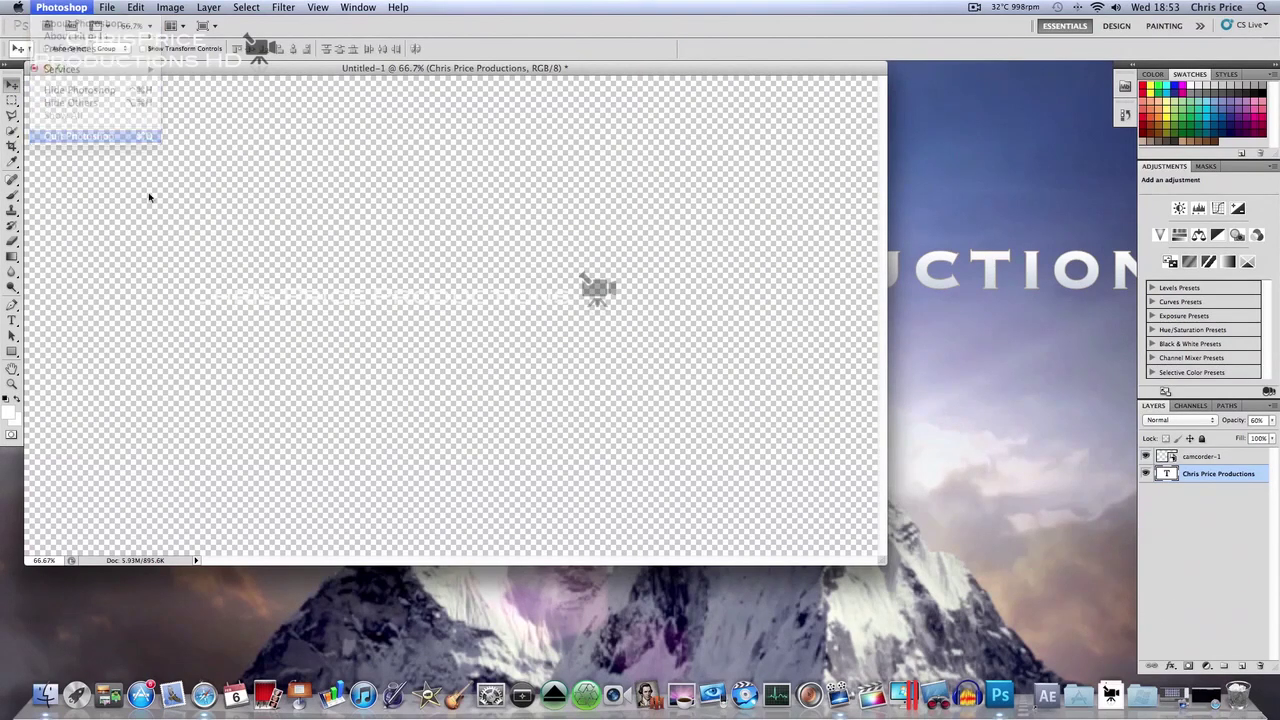
pyautogui.click(590, 237)
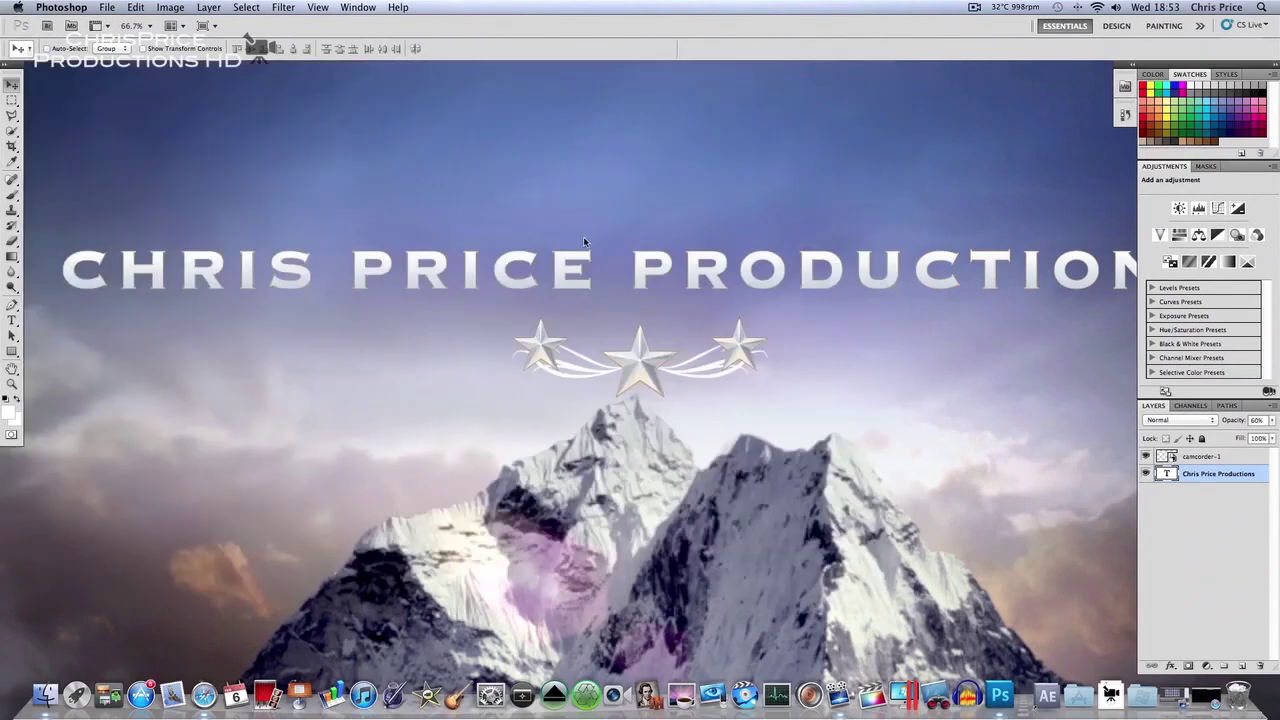
# Step: Open Logo.png from the desktop in Preview and check the logo's extent
pyautogui.doubleClick(1242, 342)
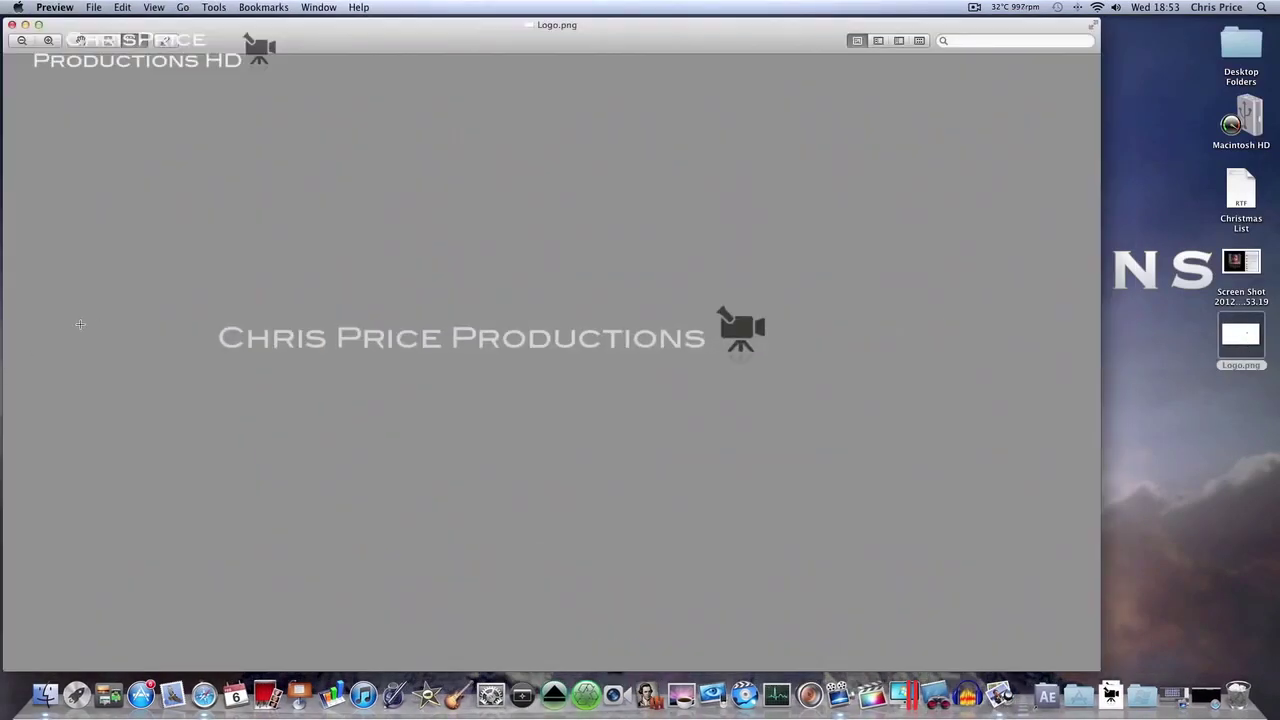
pyautogui.moveTo(171, 260); pyautogui.dragTo(812, 405)
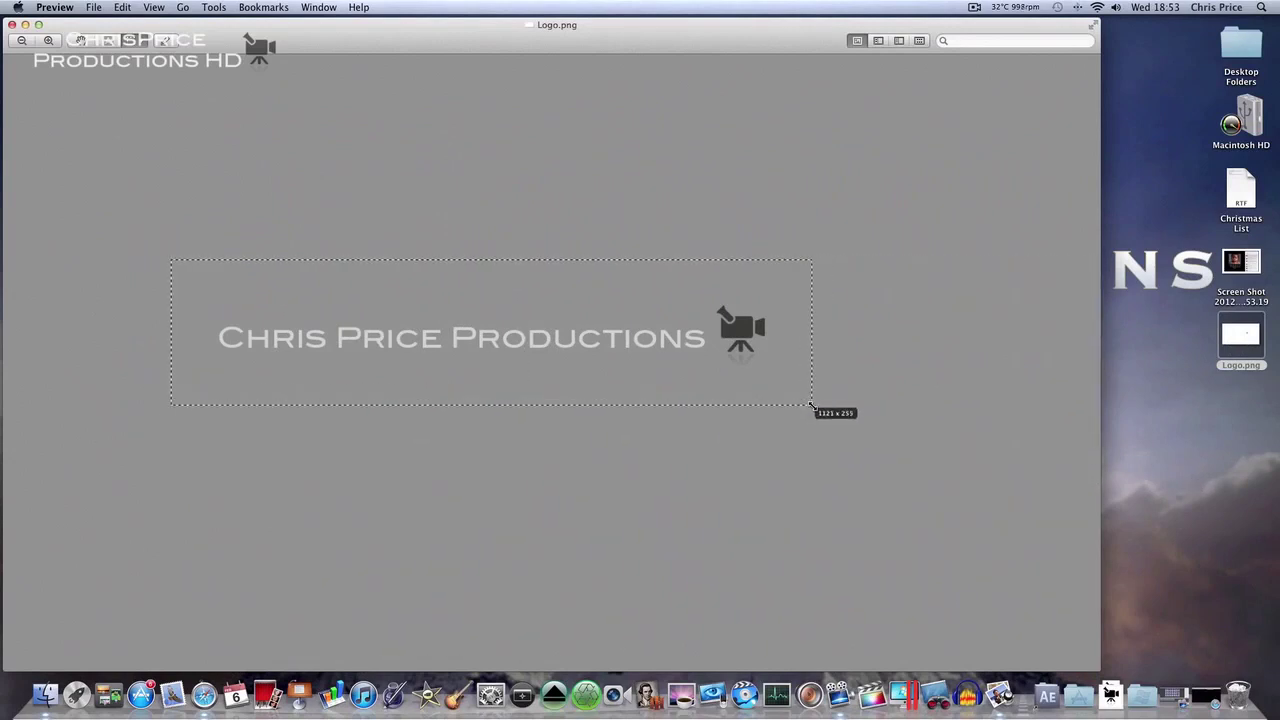
pyautogui.click(679, 481)
# Step: Close Preview, open the older red Logo.png from Movie Editing, then close it
pyautogui.click(12, 25)
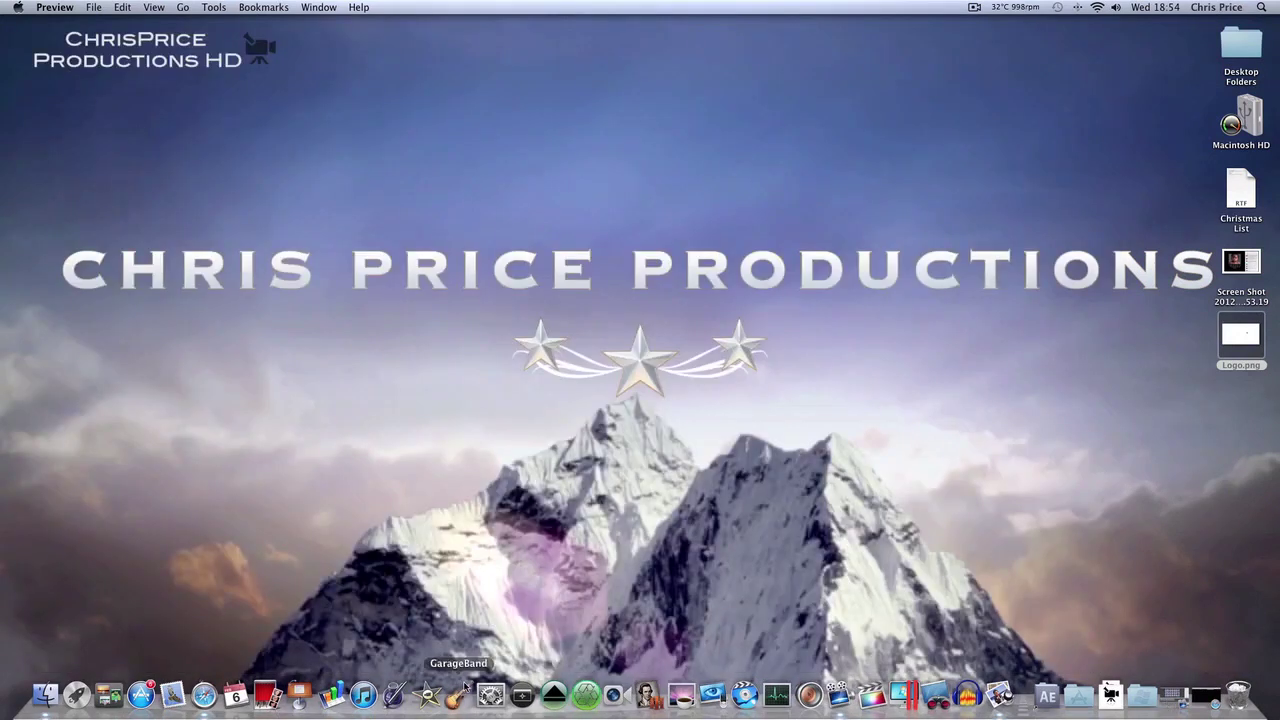
pyautogui.click(45, 694)
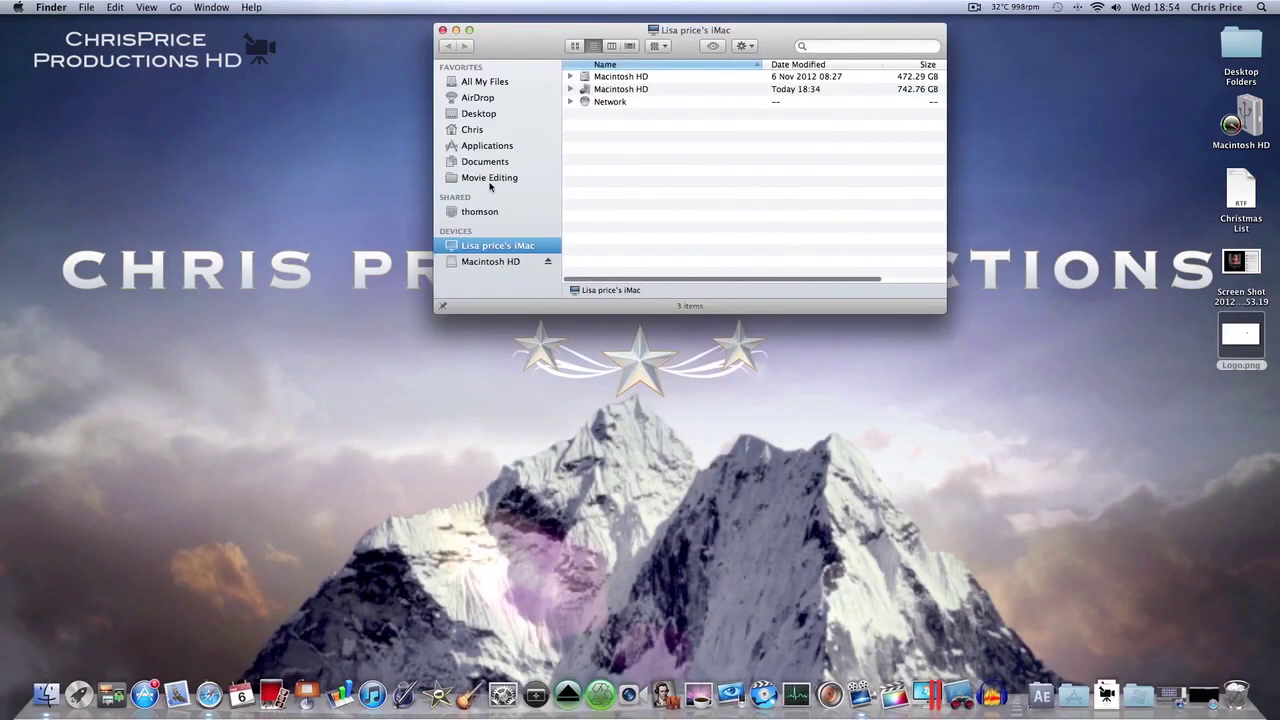
pyautogui.click(489, 178)
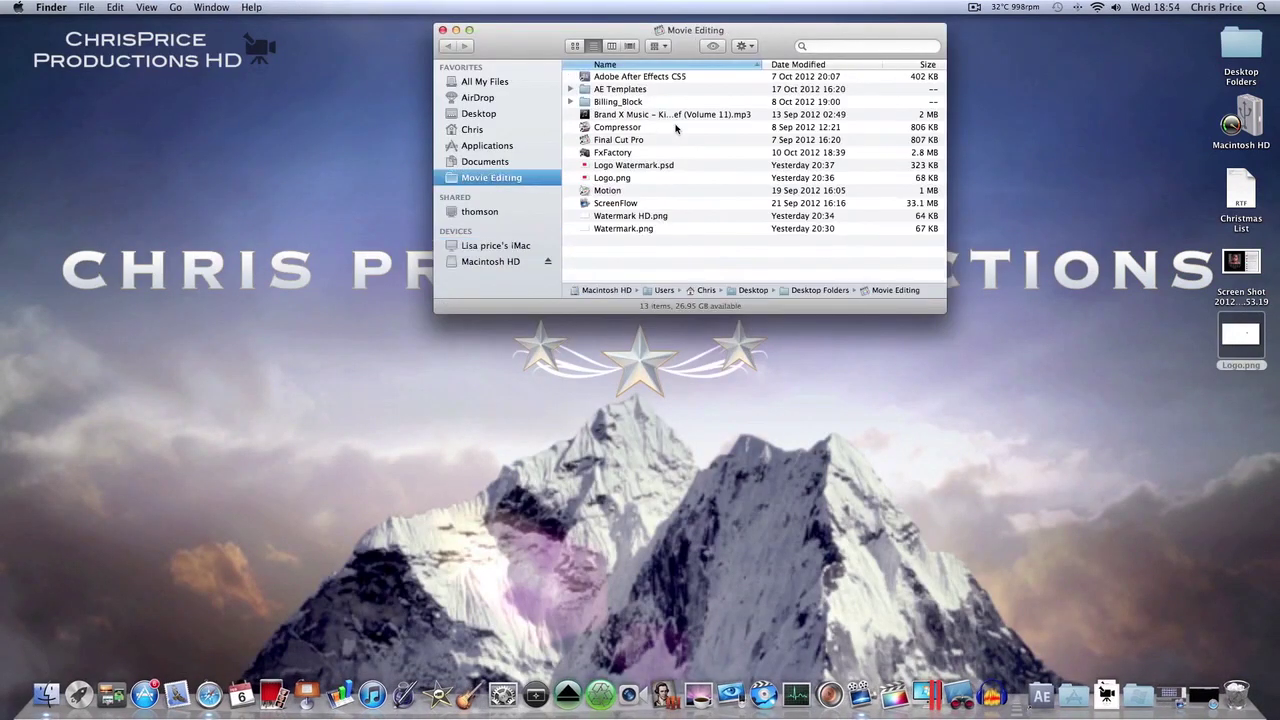
pyautogui.doubleClick(612, 178)
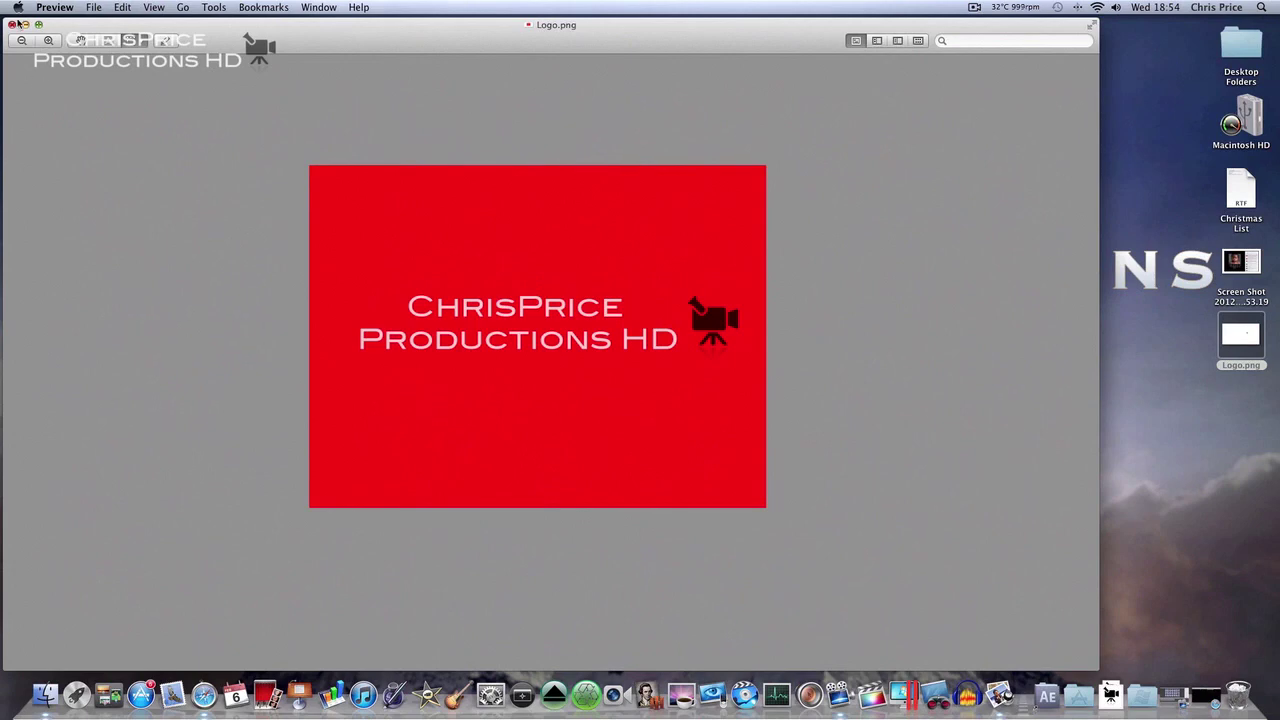
pyautogui.click(13, 24)
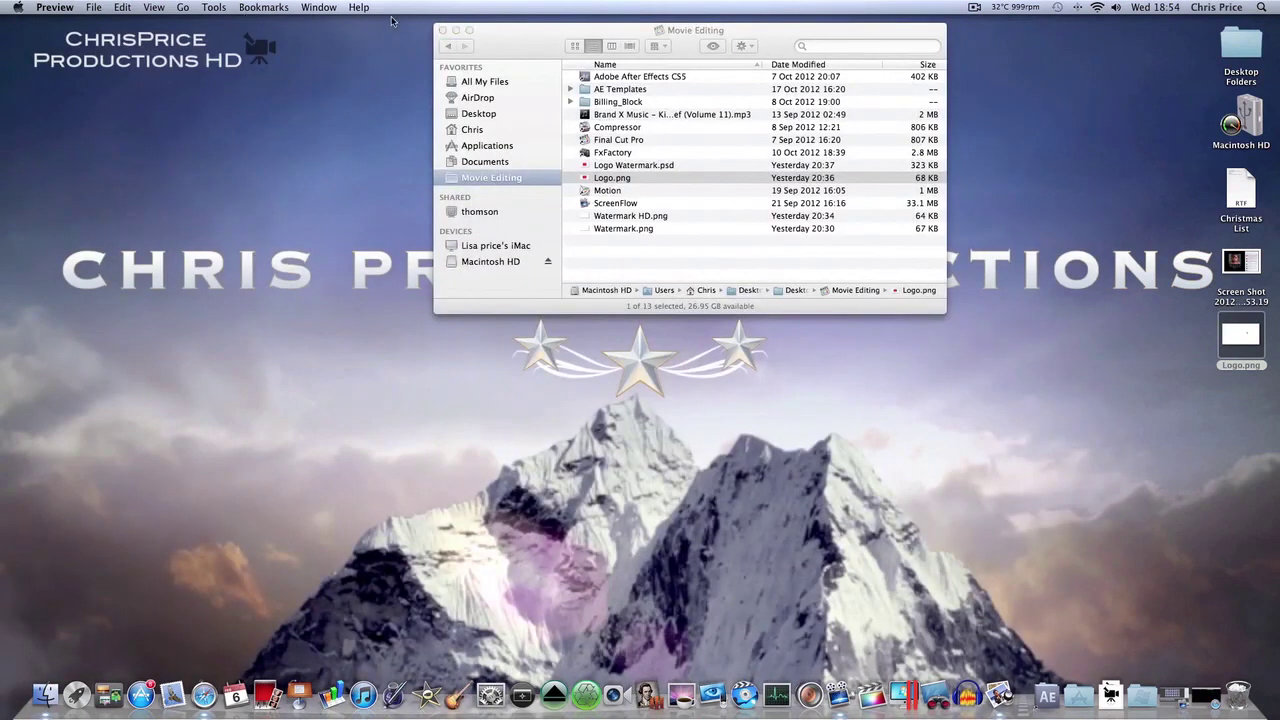
pyautogui.click(442, 30)
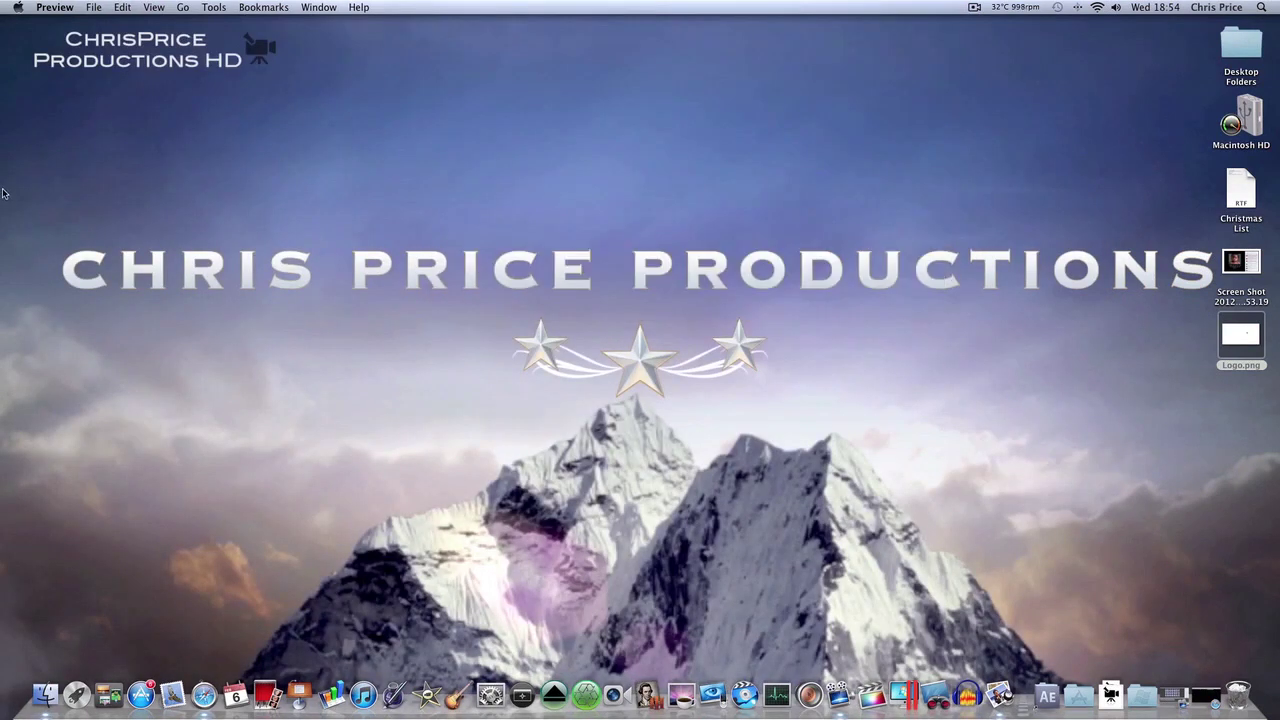
pyautogui.moveTo(20, 122); pyautogui.dragTo(970, 373)
pyautogui.moveTo(1146, 428); pyautogui.dragTo(1210, 455)
pyautogui.moveTo(1210, 452); pyautogui.dragTo(59, 206)
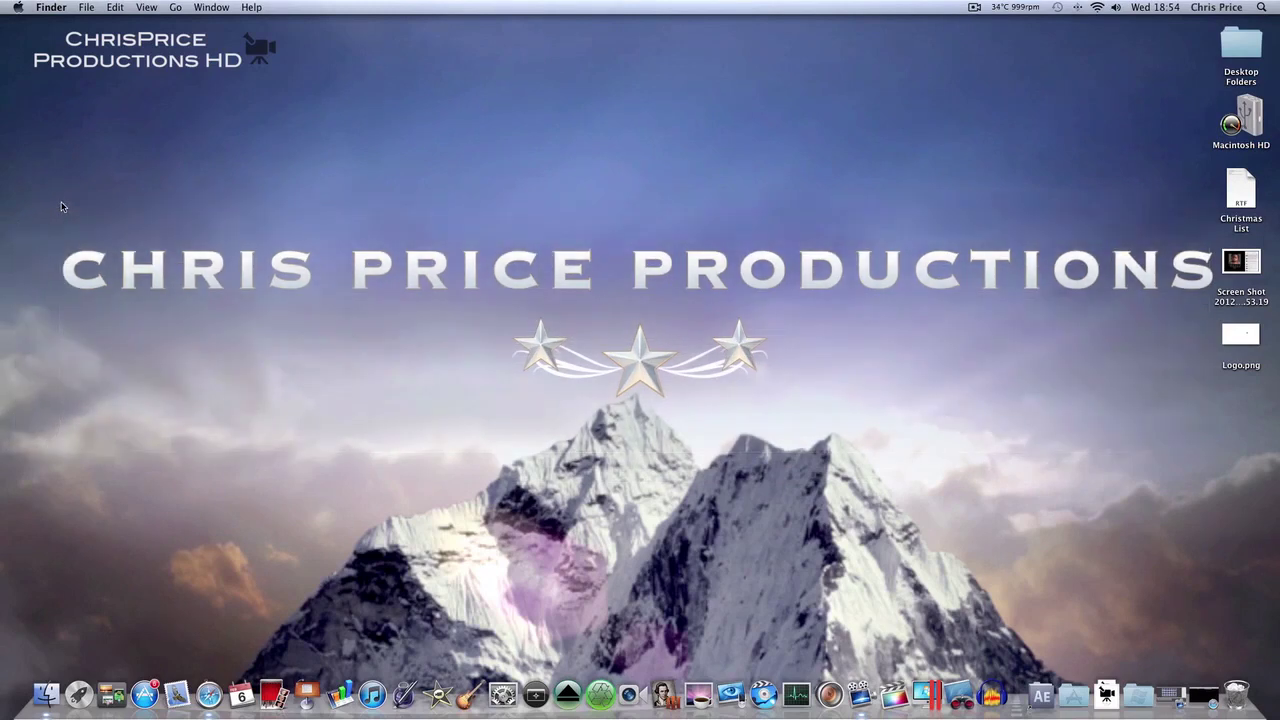